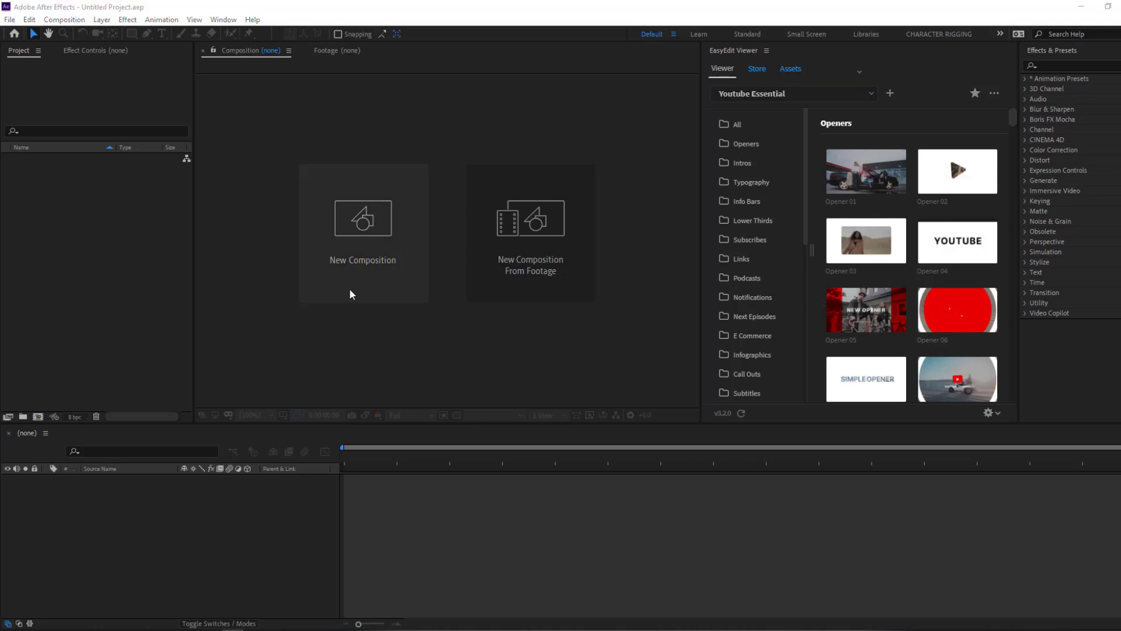
- Create a new composition named Youtube from the Project panel (1920×1080, 25 fps)
right_click(86, 195)
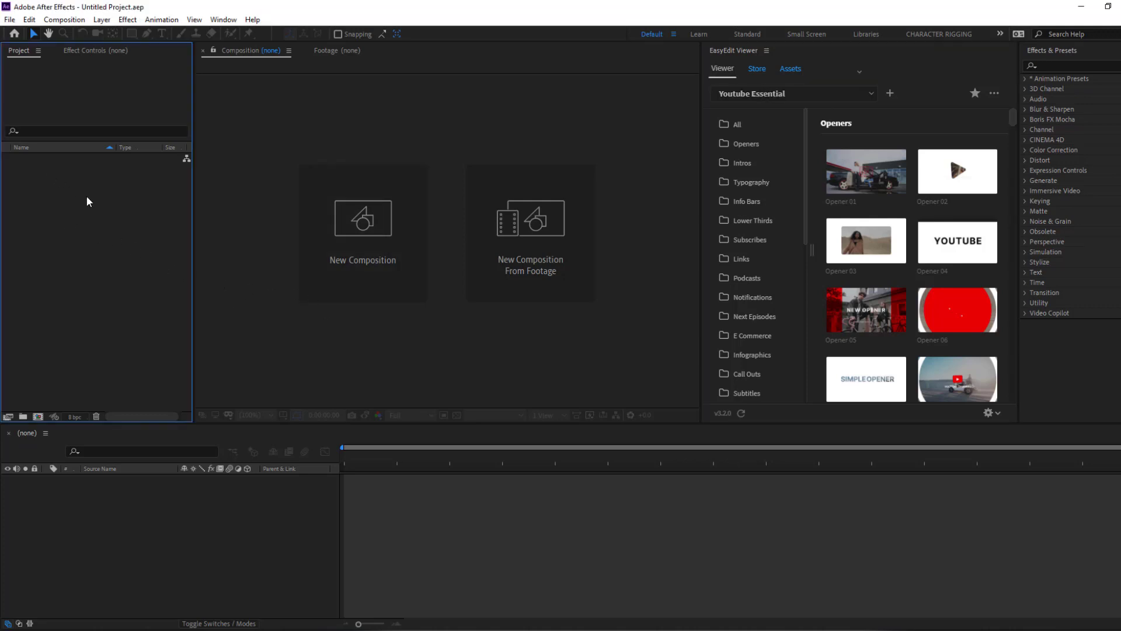
left_click(141, 198)
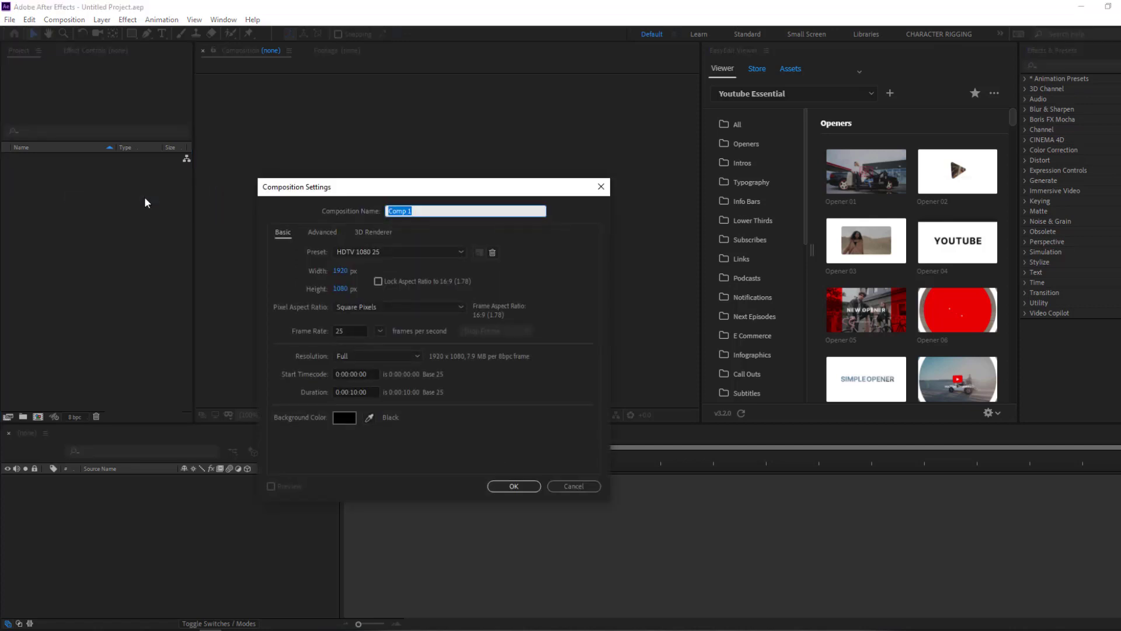
type("Youtube")
left_click(536, 489)
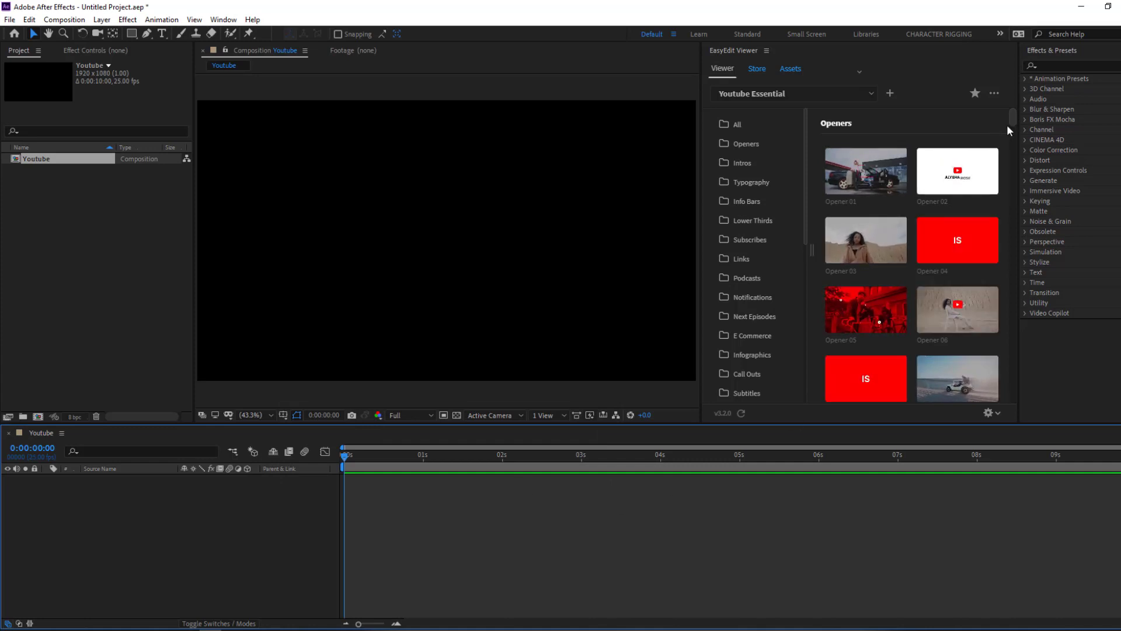
- Add the Opener 08 template from EasyEdit's Openers to the Youtube composition
left_click(745, 146)
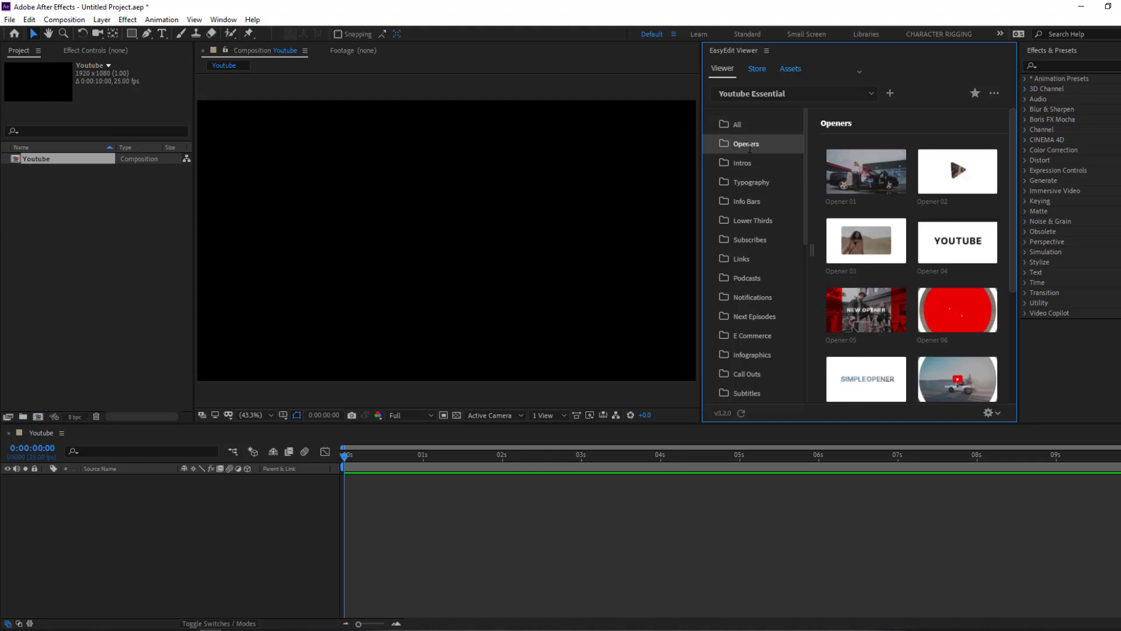
left_click_drag(1013, 180, 1011, 257)
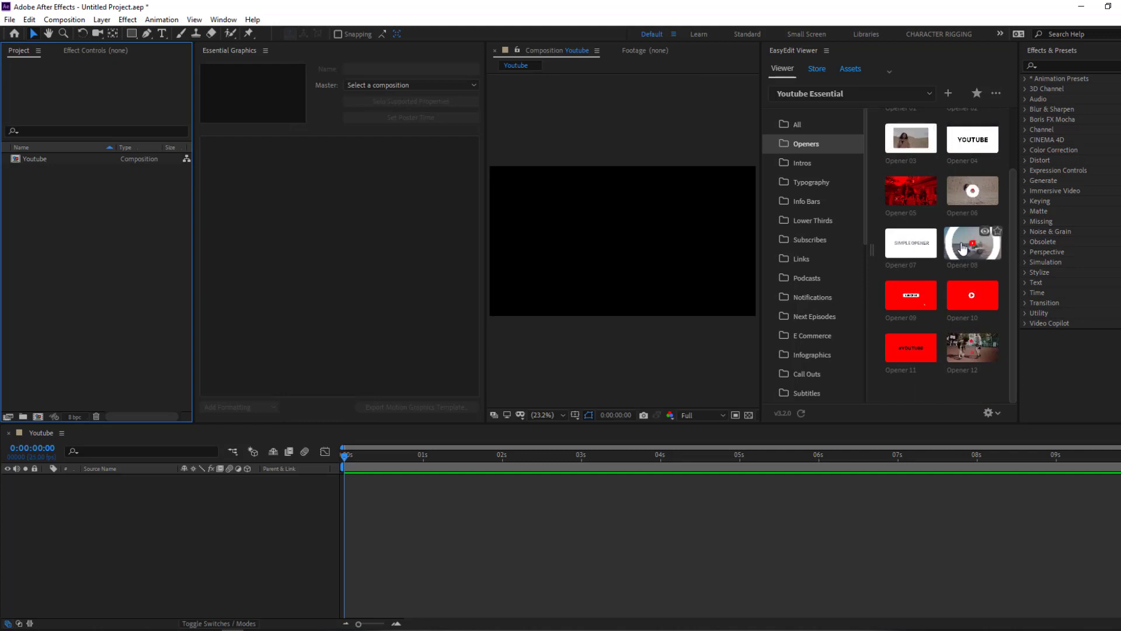
left_click(962, 248)
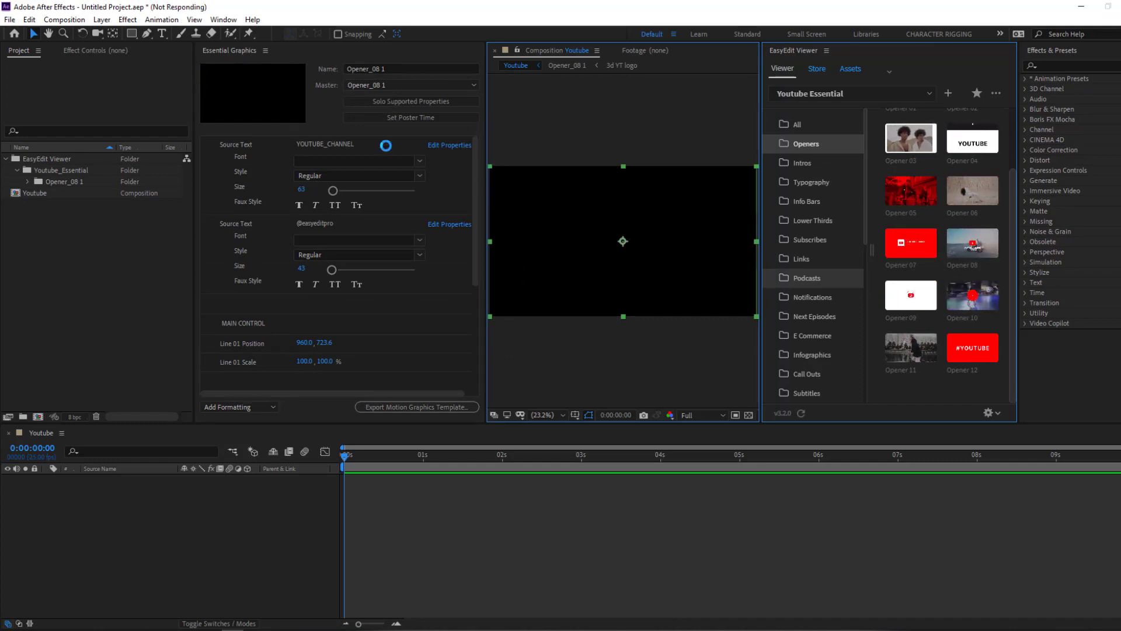
- Scrub the opener animation and dock Essential Graphics over the Project panel
left_click_drag(478, 157, 476, 156)
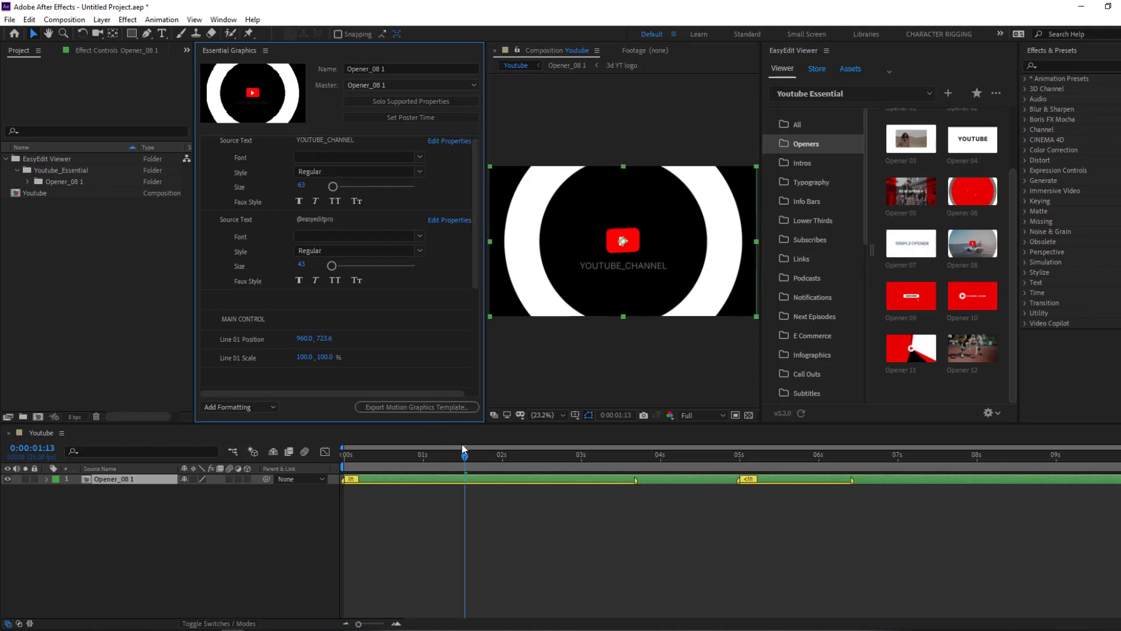
left_click_drag(465, 456, 473, 456)
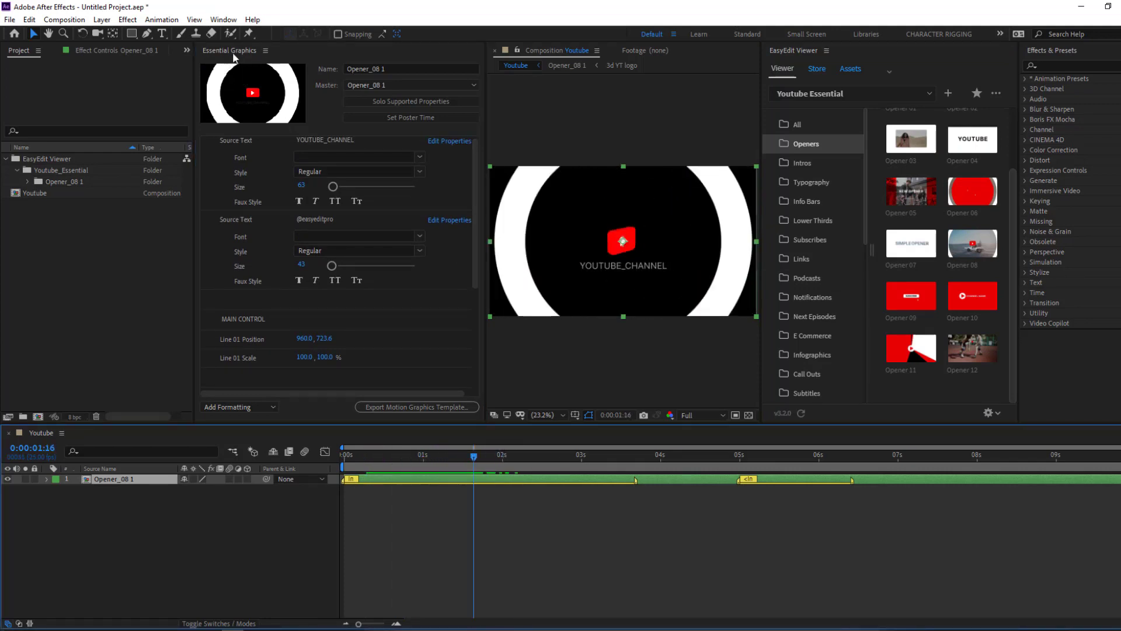
left_click_drag(197, 54, 227, 88)
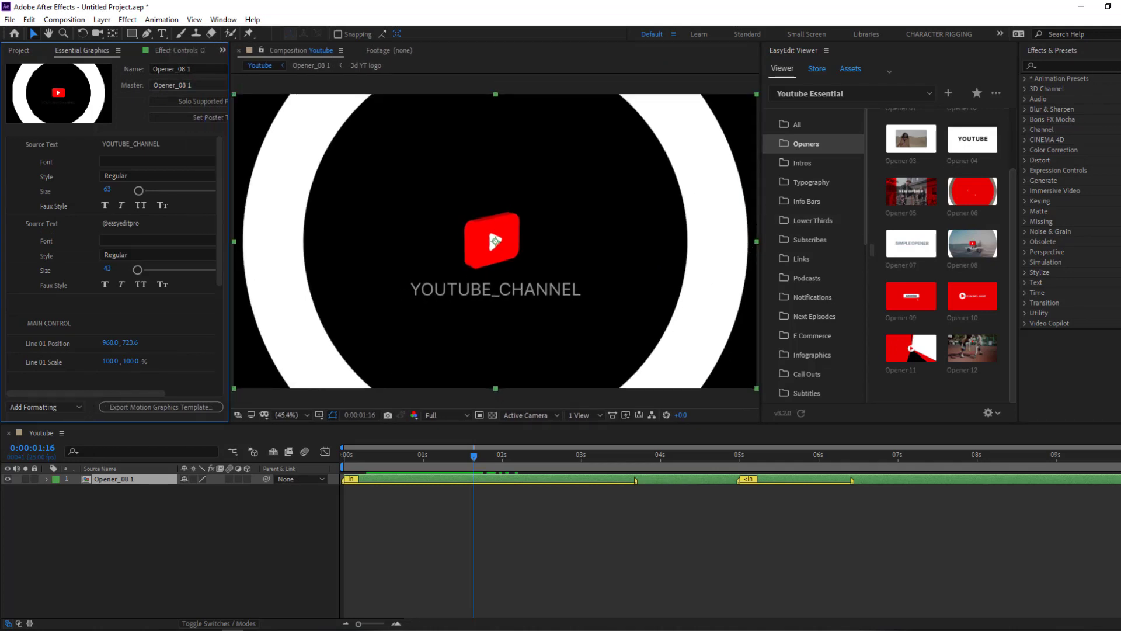
- Close Effects & Presets, widen the composition viewer and set magnification to 25%
left_click(1085, 51)
left_click(997, 55)
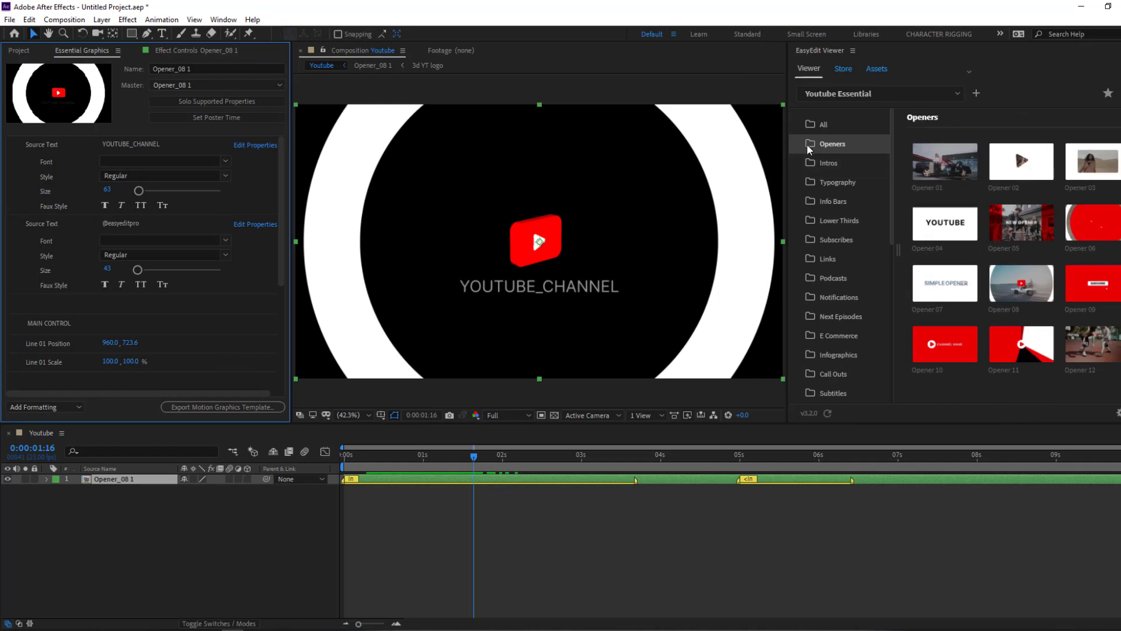
left_click_drag(786, 142, 855, 142)
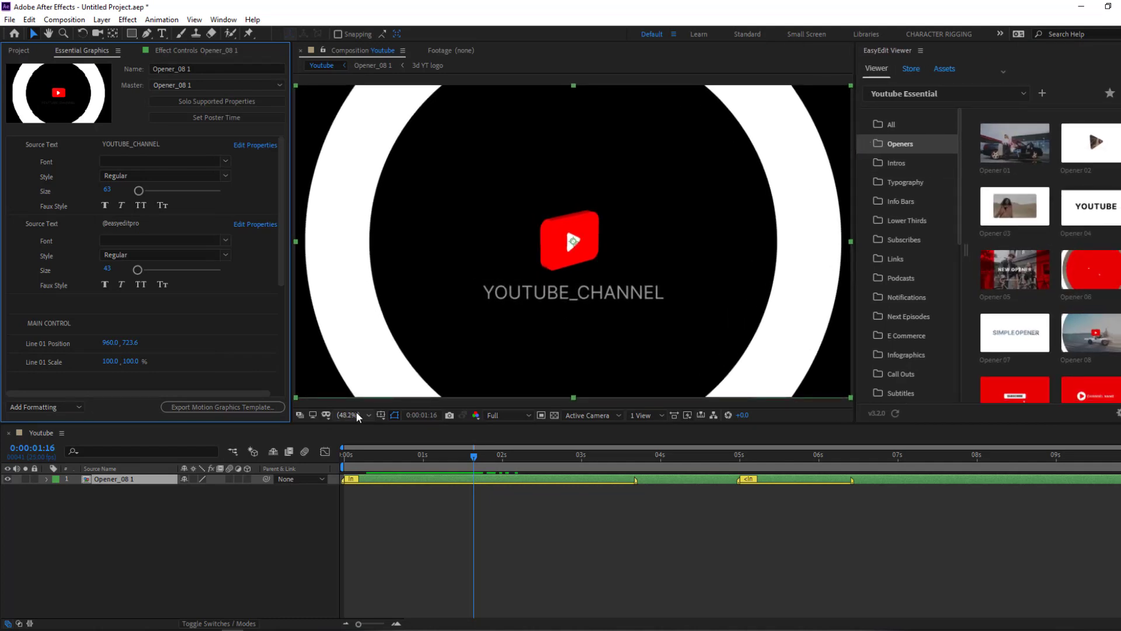
left_click(358, 416)
left_click(376, 273)
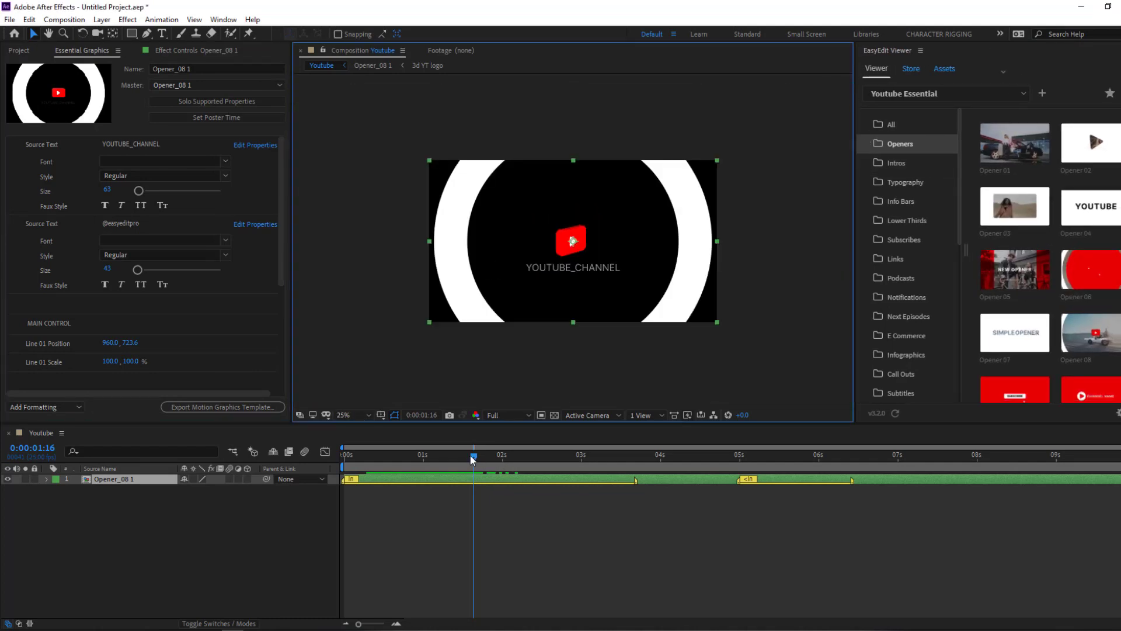
- Preview the opener from the start, then view it at 50% around 3 seconds
left_click_drag(470, 459, 346, 455)
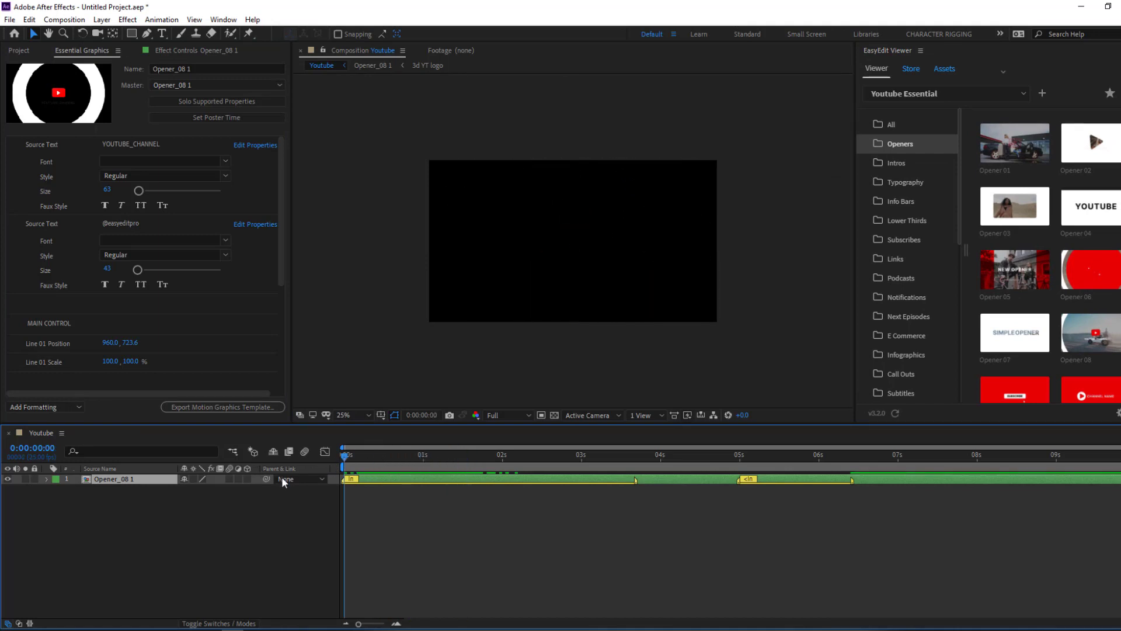
key("space")
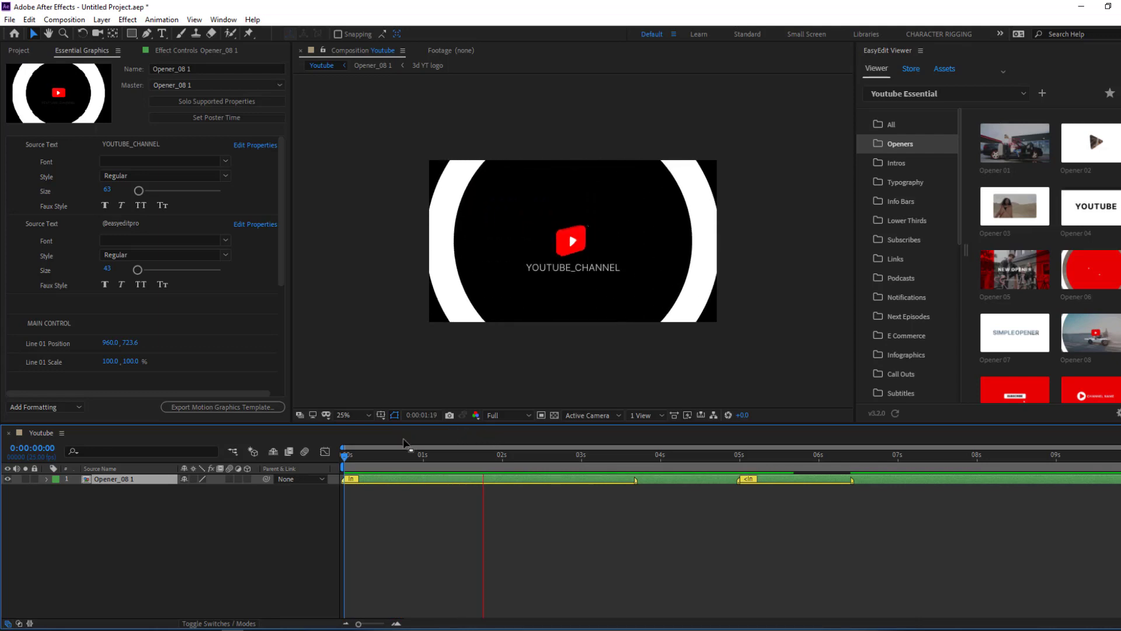
left_click_drag(508, 454, 512, 455)
key("period")
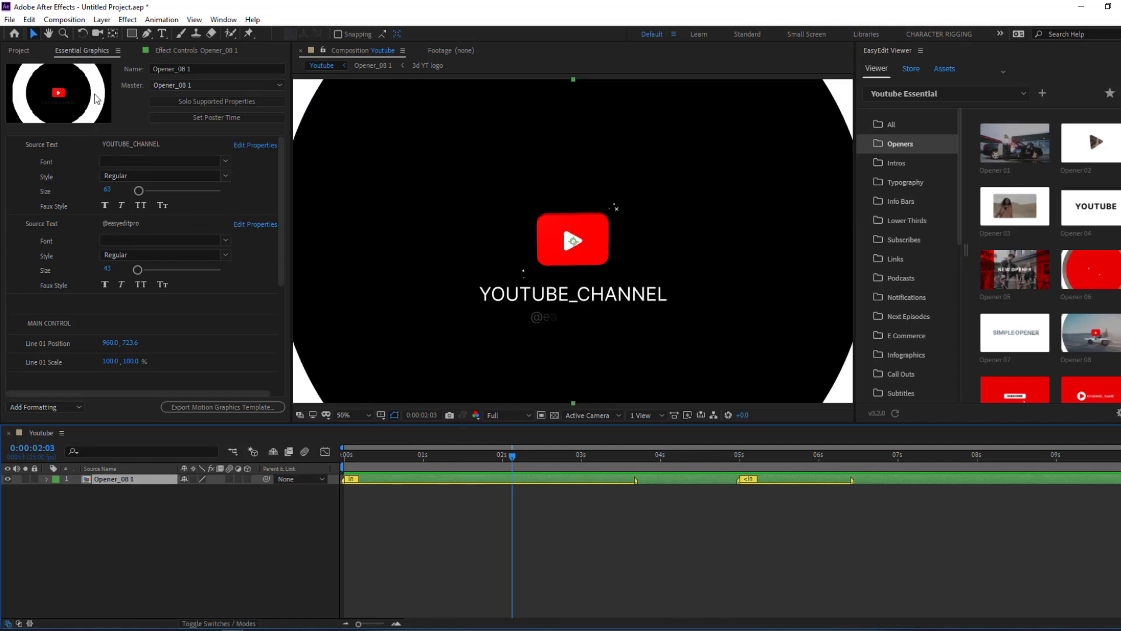
- Replace the YOUTUBE_CHANNEL title text with the creator's full name
left_click(124, 147)
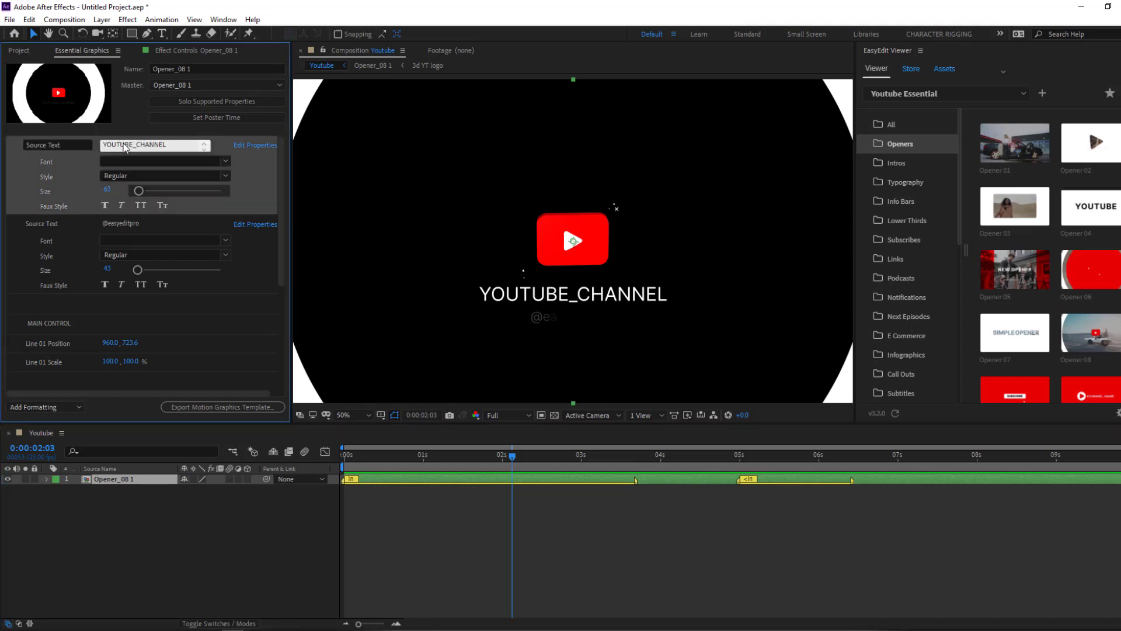
double_click(115, 143)
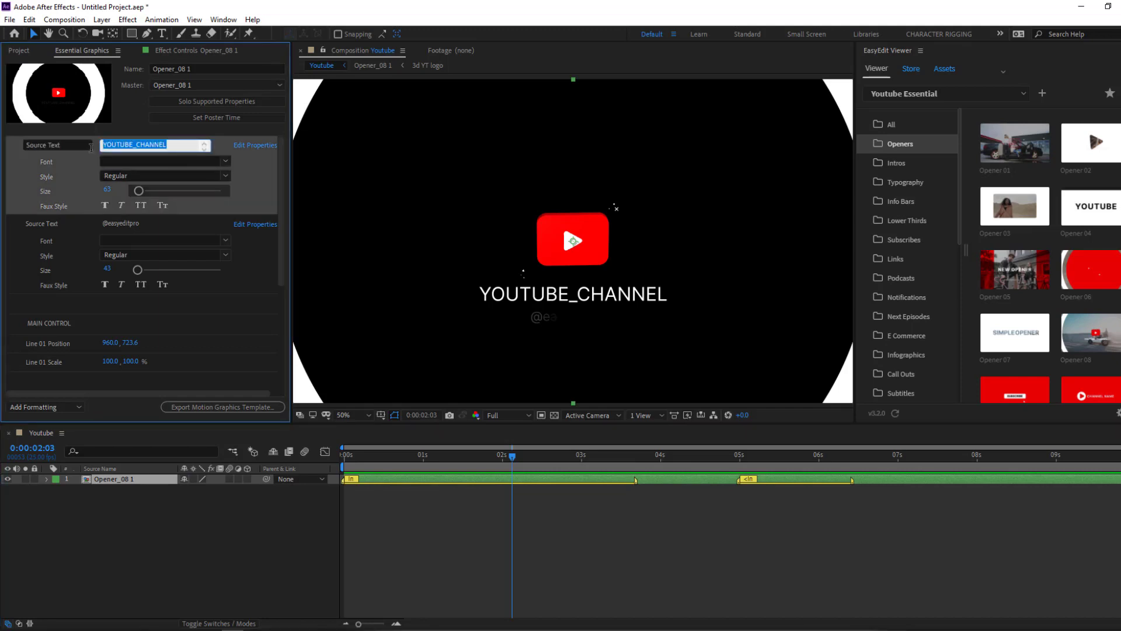
left_click(461, 484)
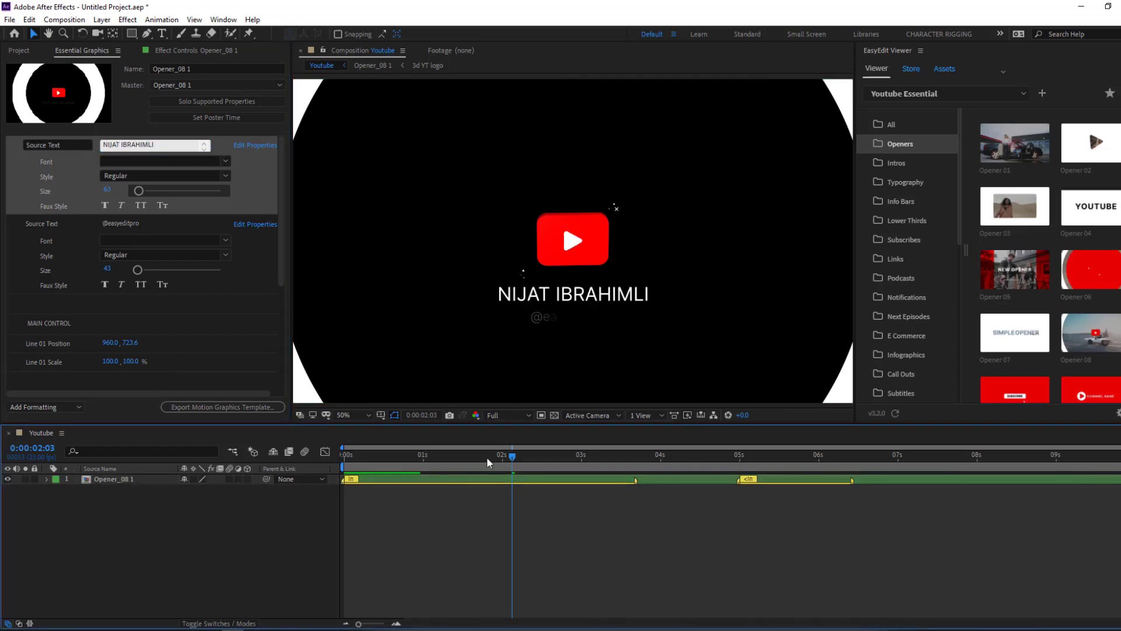
left_click_drag(486, 457, 626, 459)
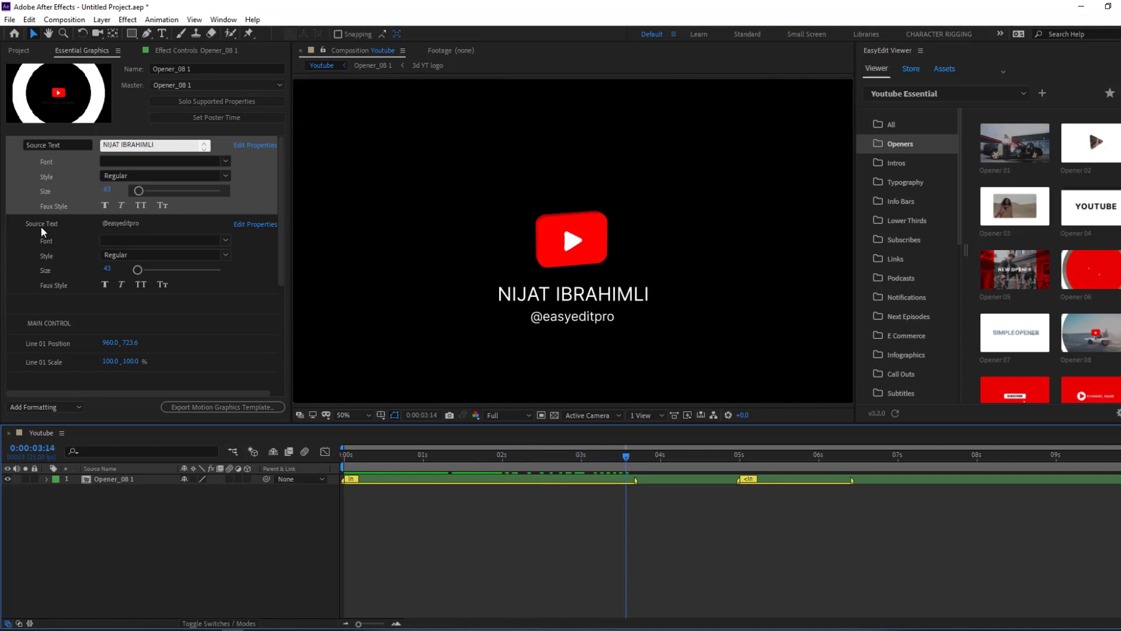
- Replace the default handle line with the creator's own social handle
left_click(127, 225)
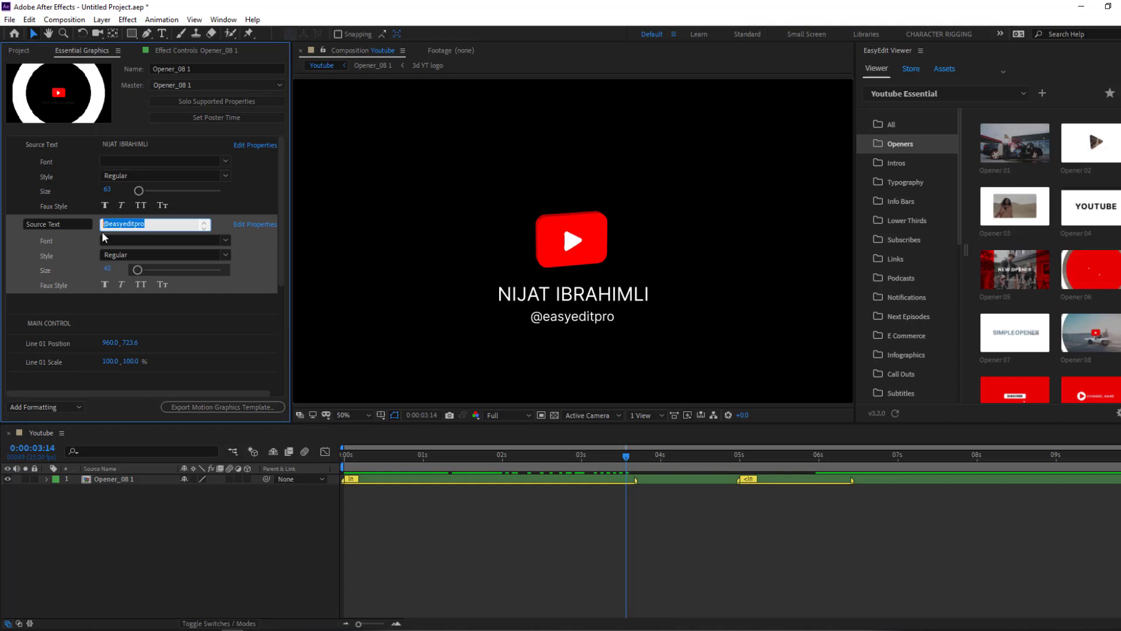
type("@nijatcg")
left_click(576, 562)
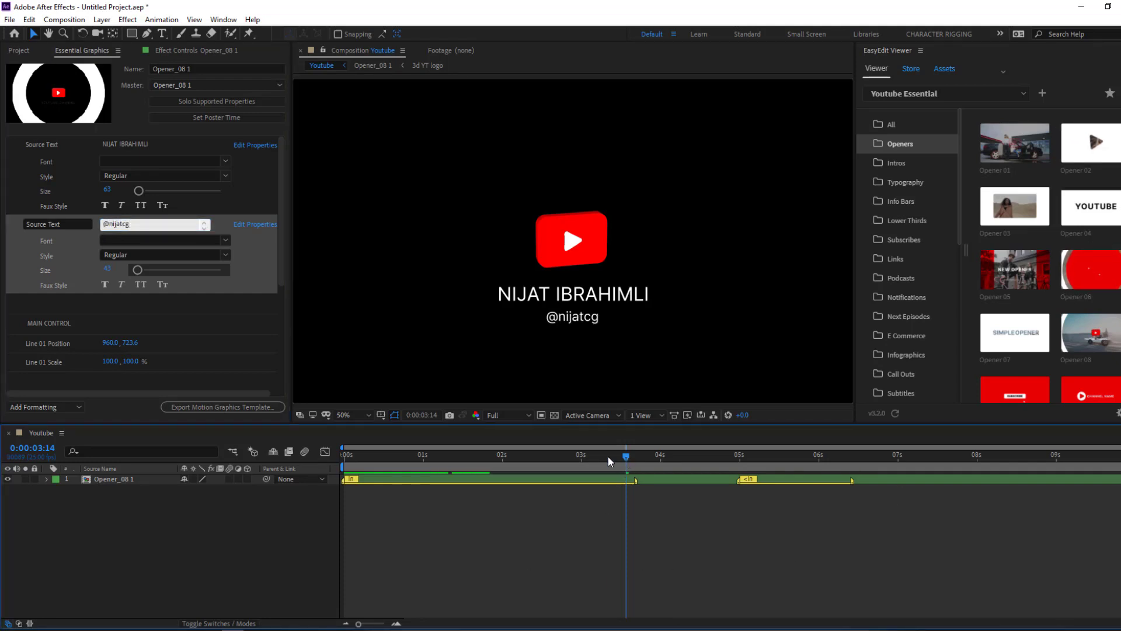
left_click_drag(609, 462, 668, 462)
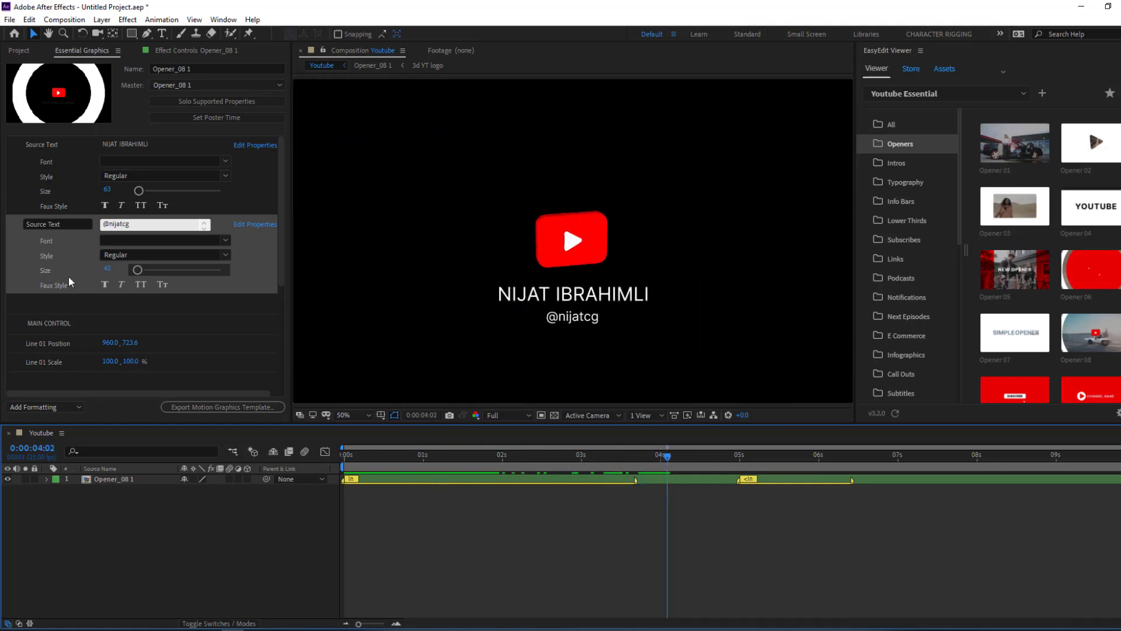
- Try Baskerville Old Face as the handle line's font
left_click(225, 240)
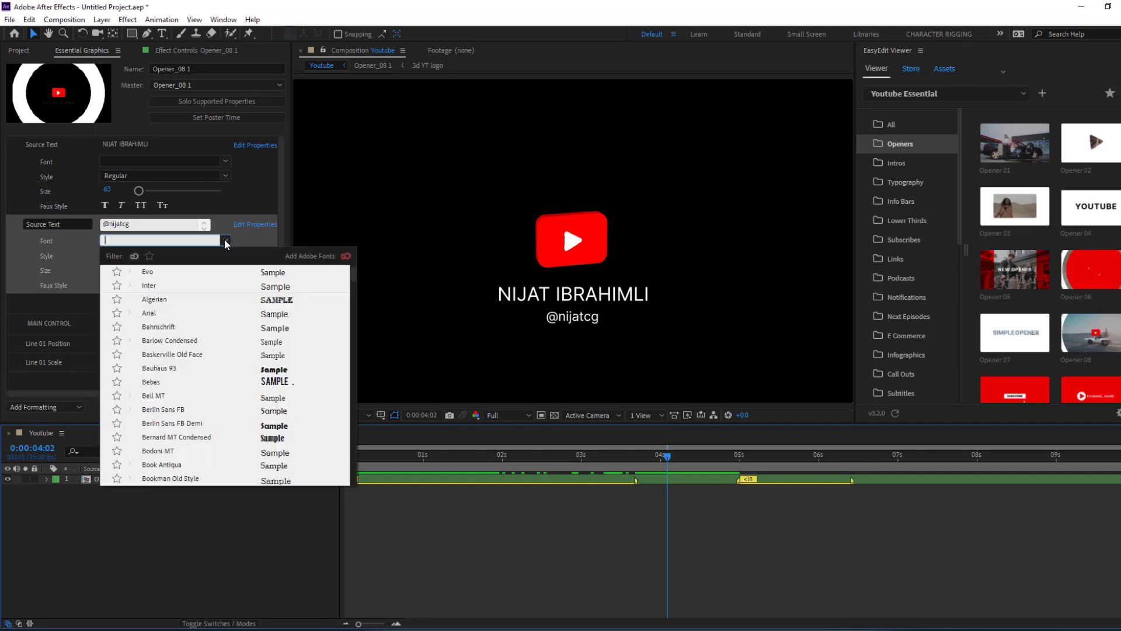
left_click(278, 221)
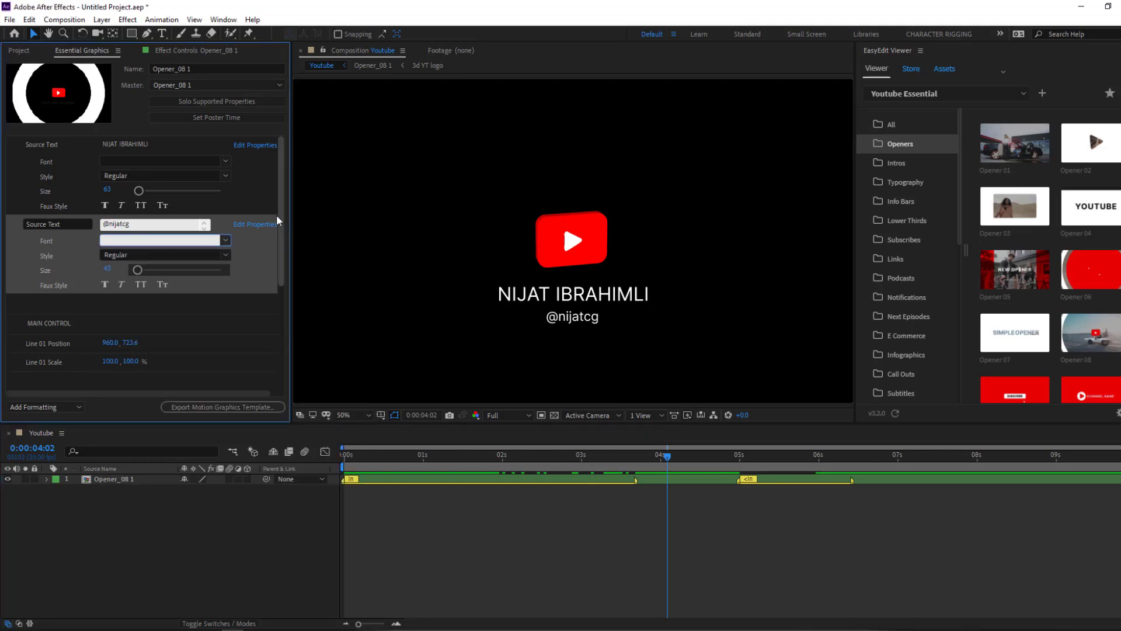
left_click(225, 255)
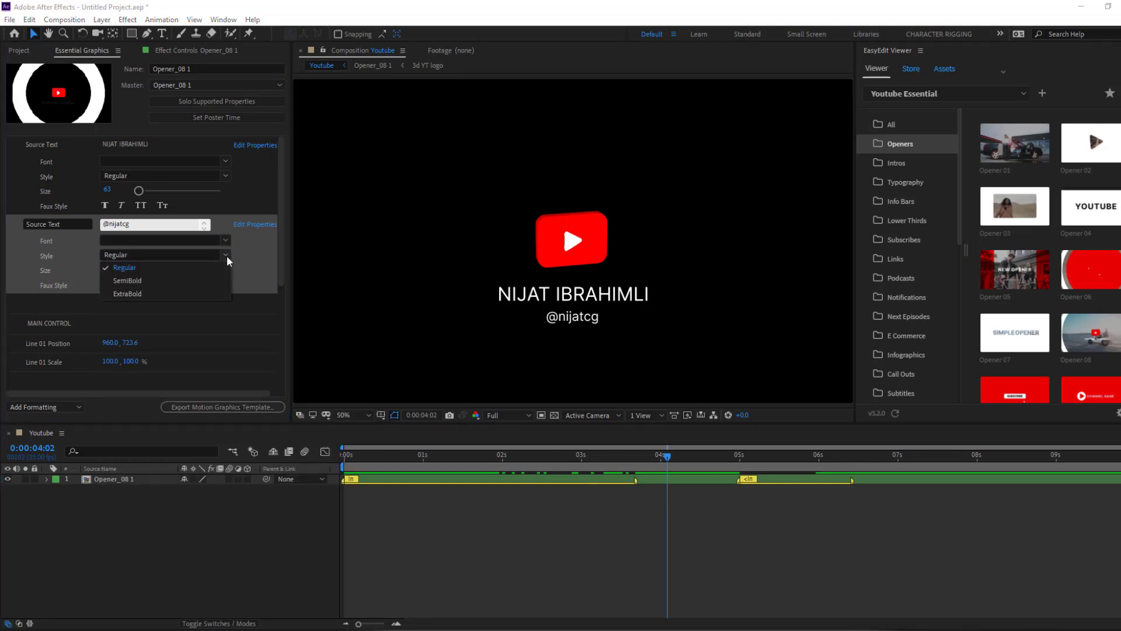
key("Escape")
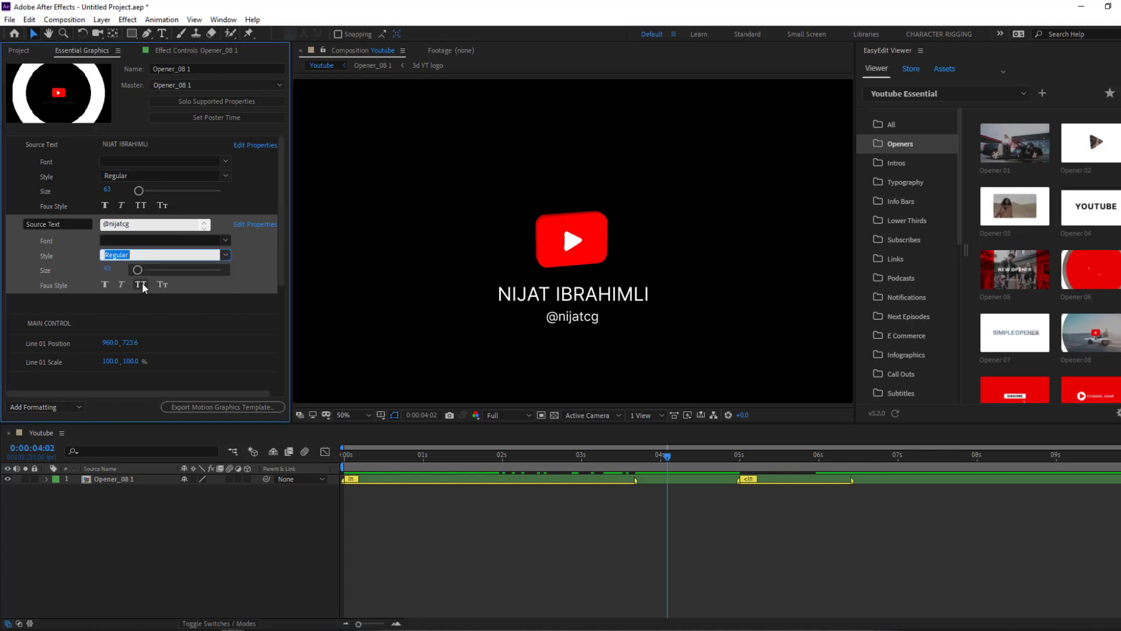
left_click(100, 534)
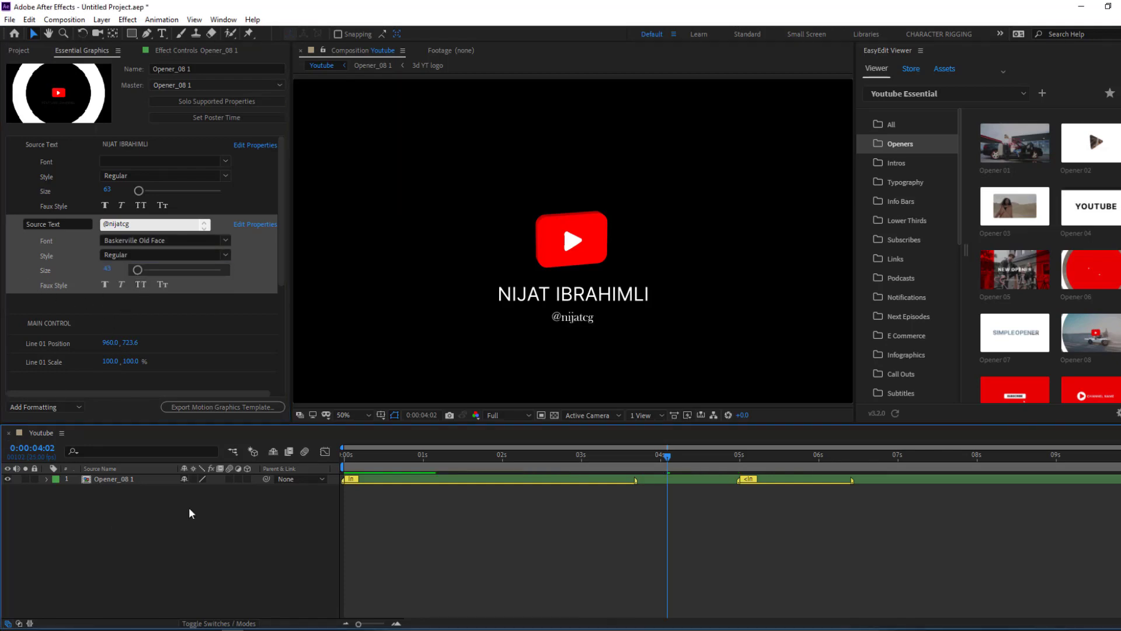
left_click_drag(652, 457, 686, 456)
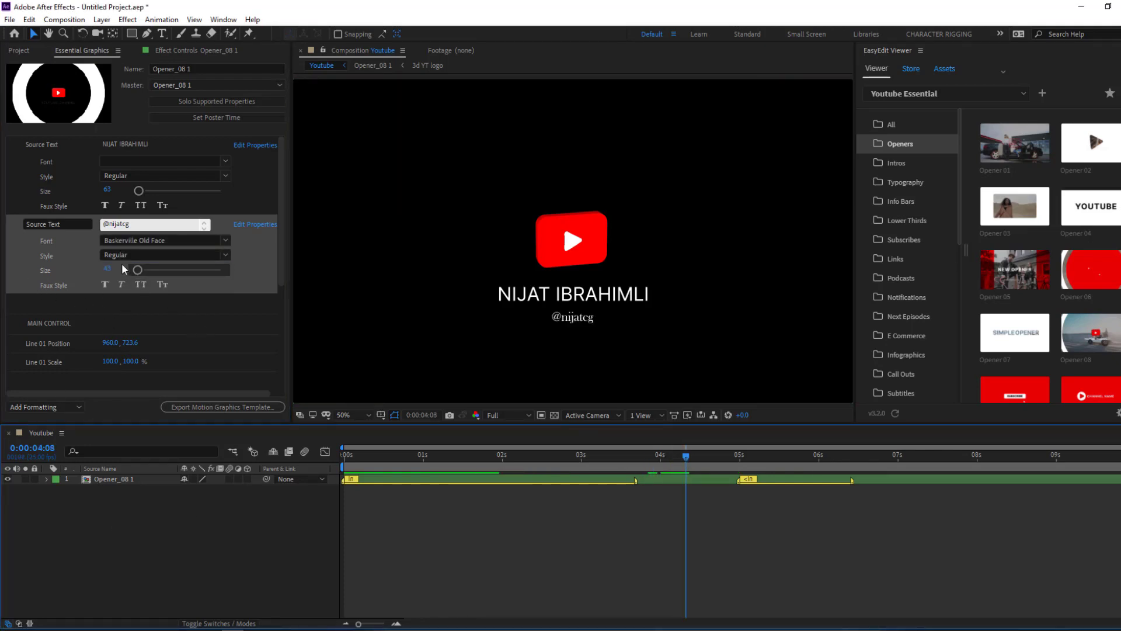
- Switch the handle font to Bebas and set its size to 50
left_click(227, 256)
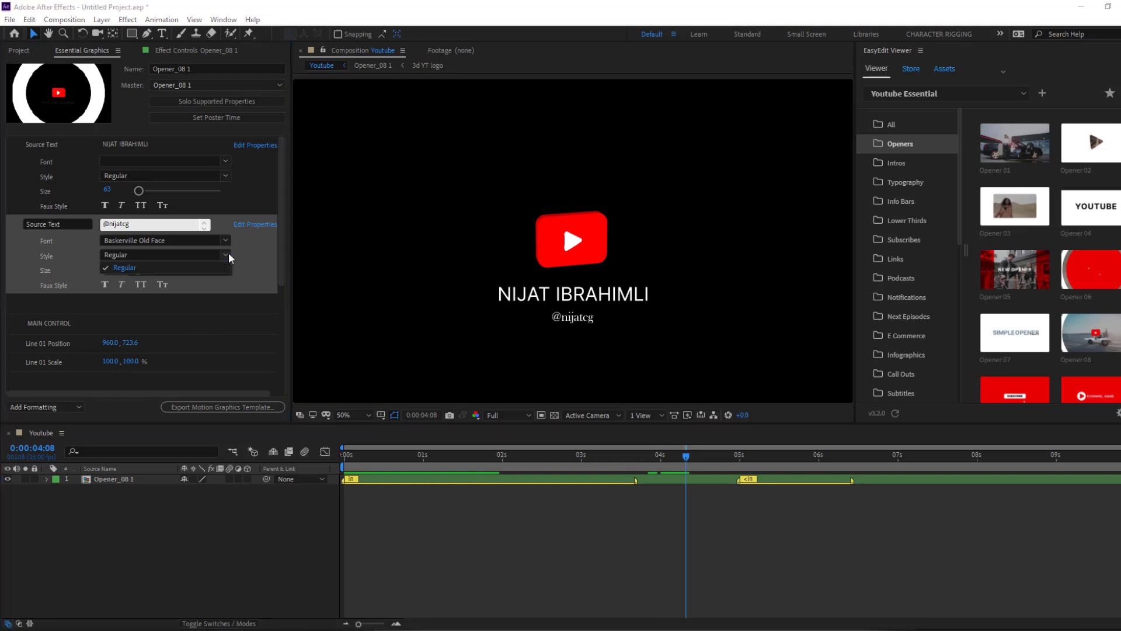
left_click(226, 240)
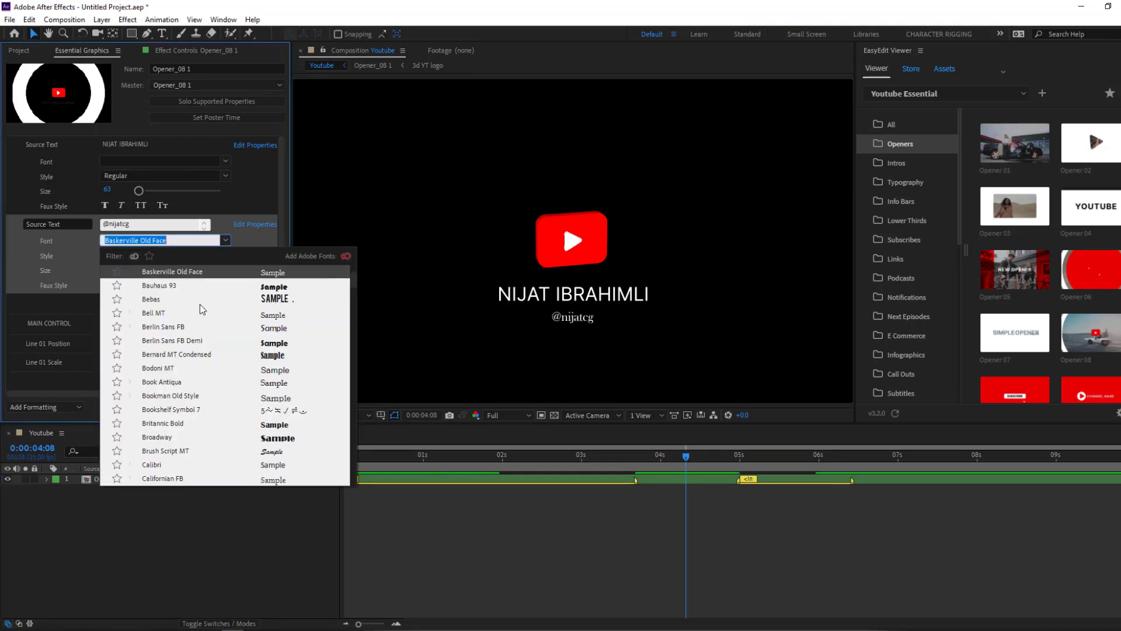
left_click(152, 300)
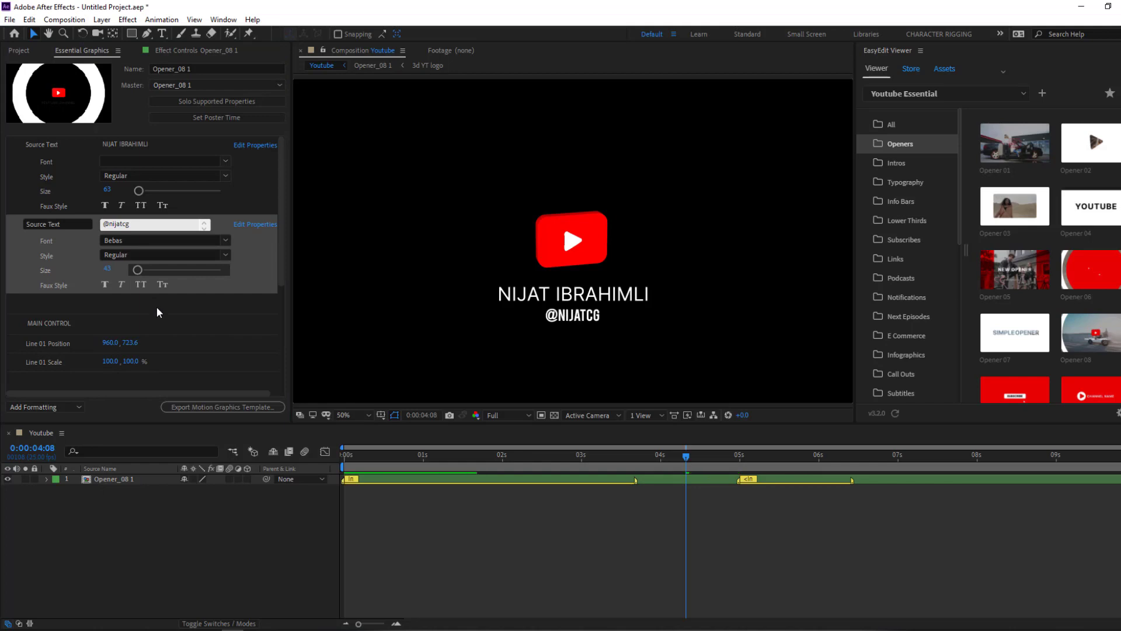
left_click(225, 257)
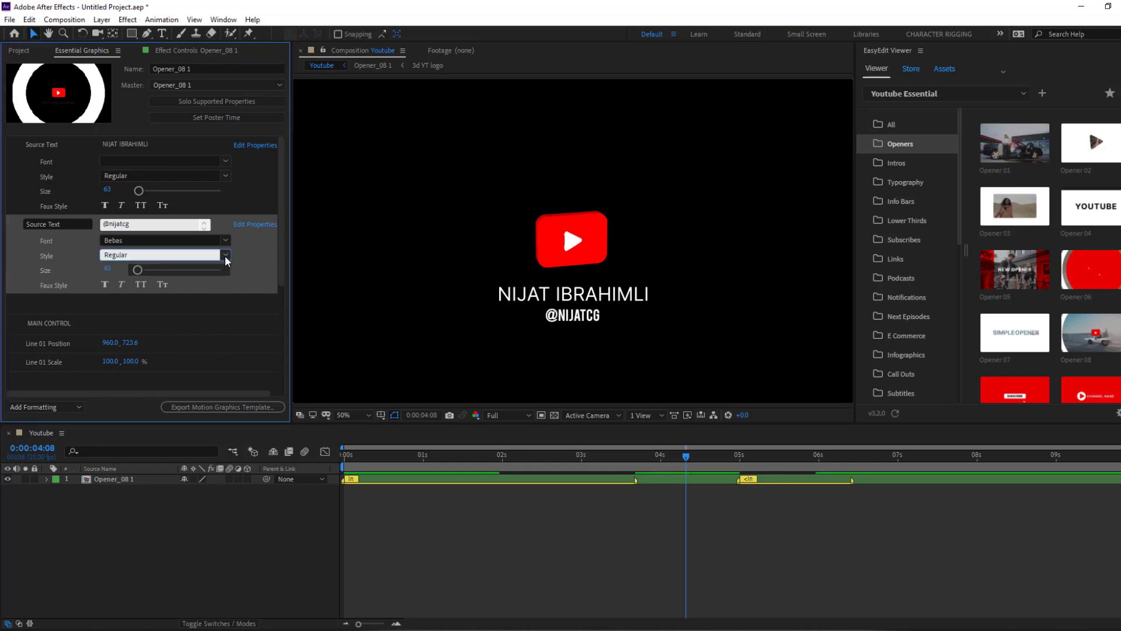
left_click_drag(283, 247, 282, 258)
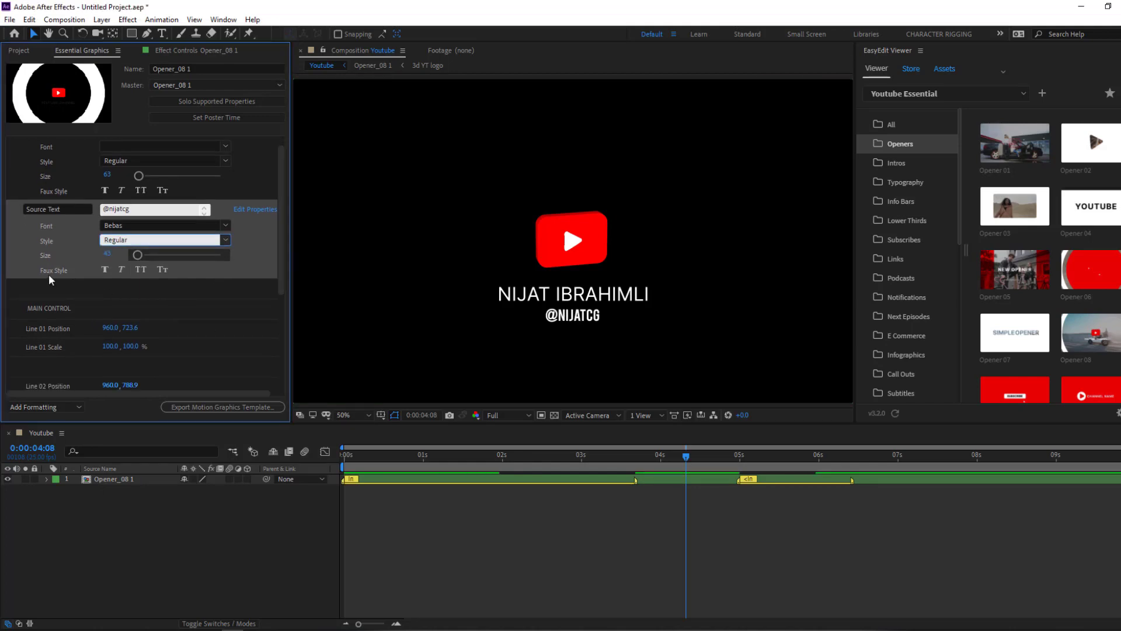
left_click_drag(137, 257, 149, 258)
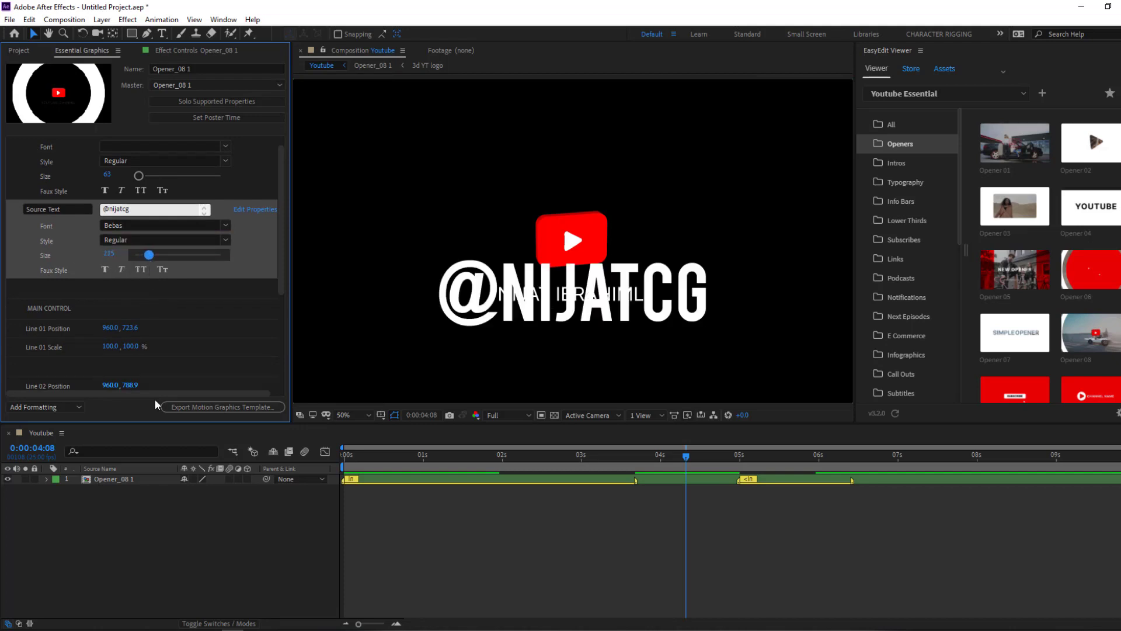
left_click(141, 258)
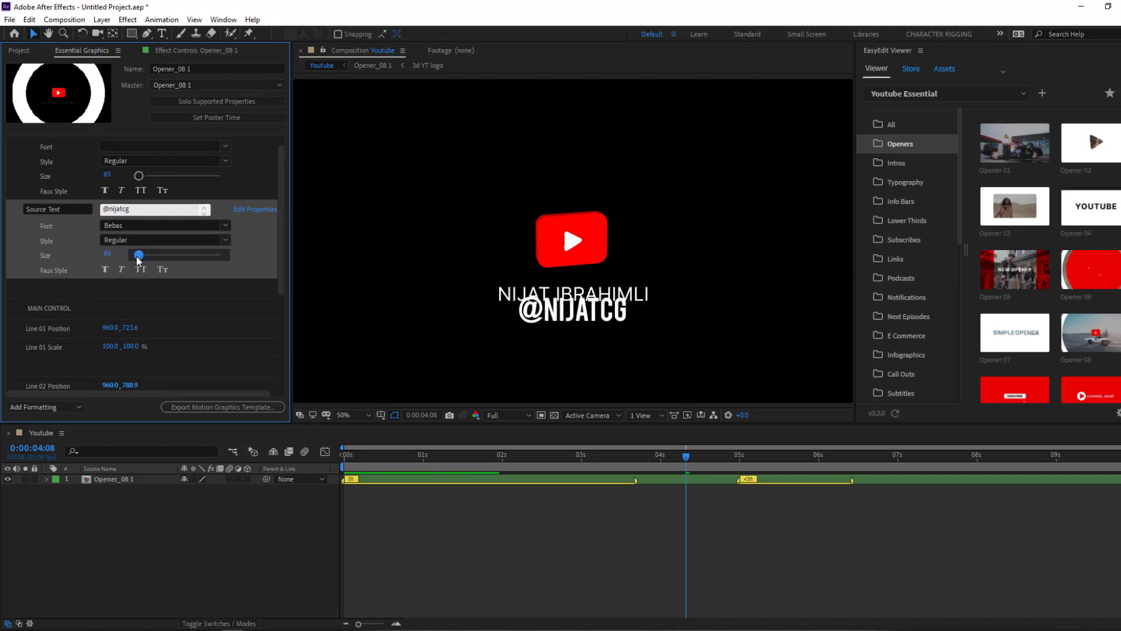
left_click_drag(138, 260, 136, 259)
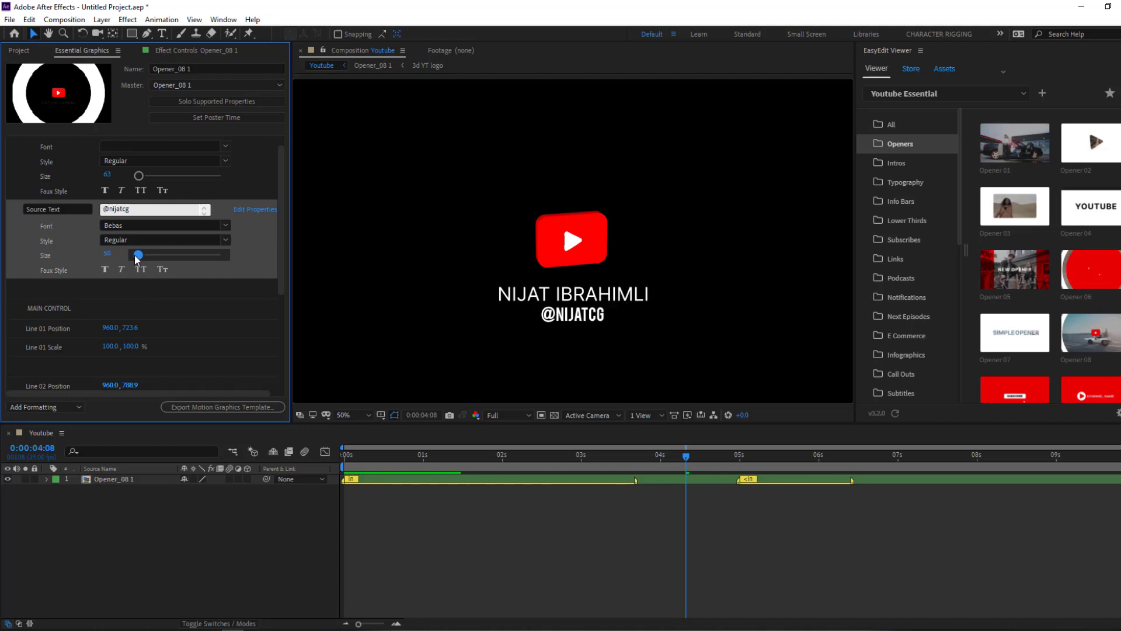
- Move the name line (Line 01) to position 1051, 459
scroll(284, 265, "down", 2)
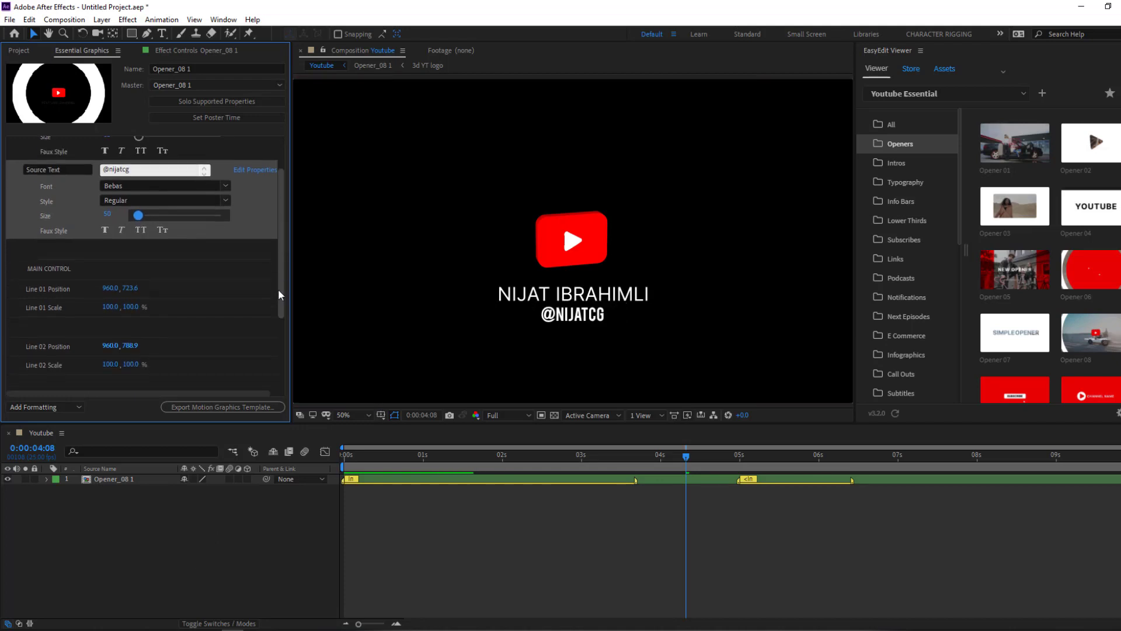
left_click(127, 279)
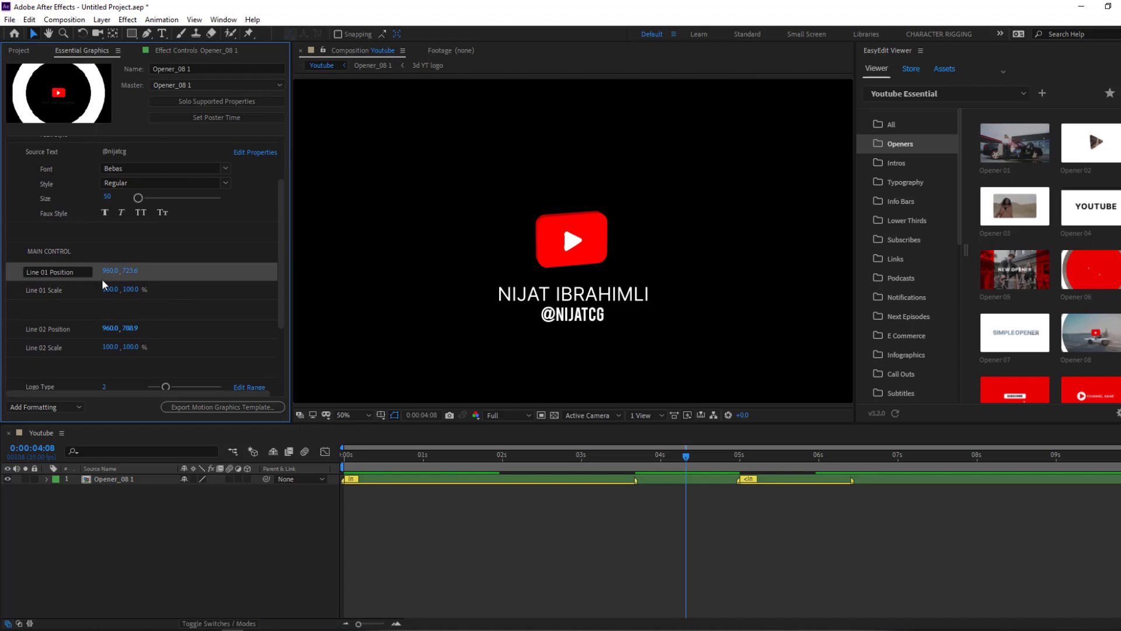
left_click_drag(173, 270, 286, 313)
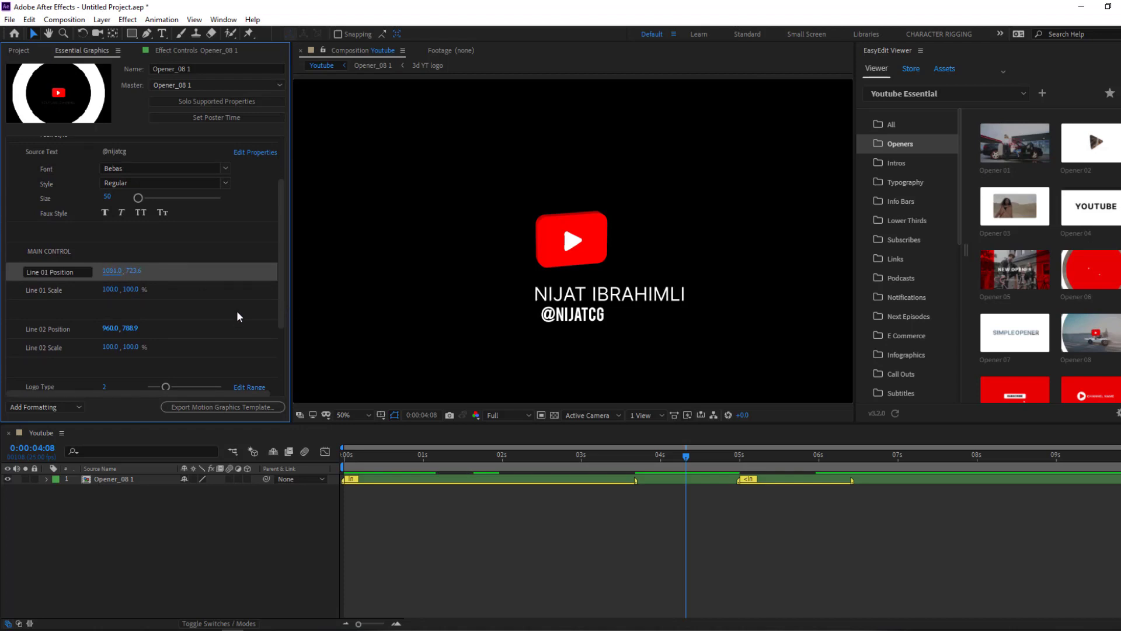
left_click_drag(54, 274, 3, 311)
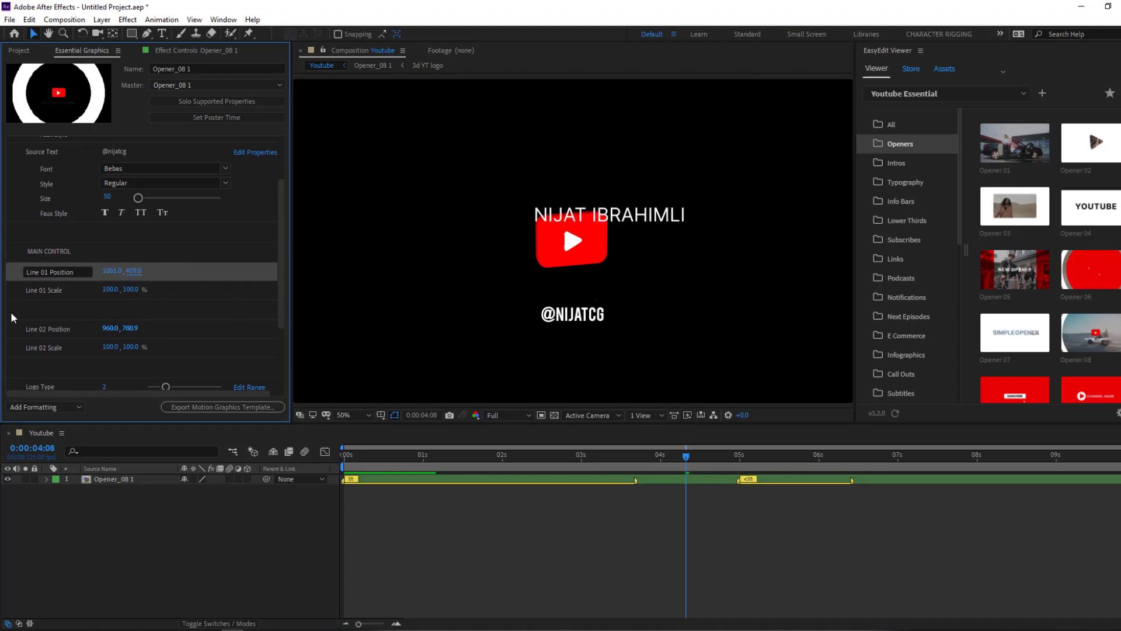
- Scale the name line to 283, 349%
left_click(99, 291)
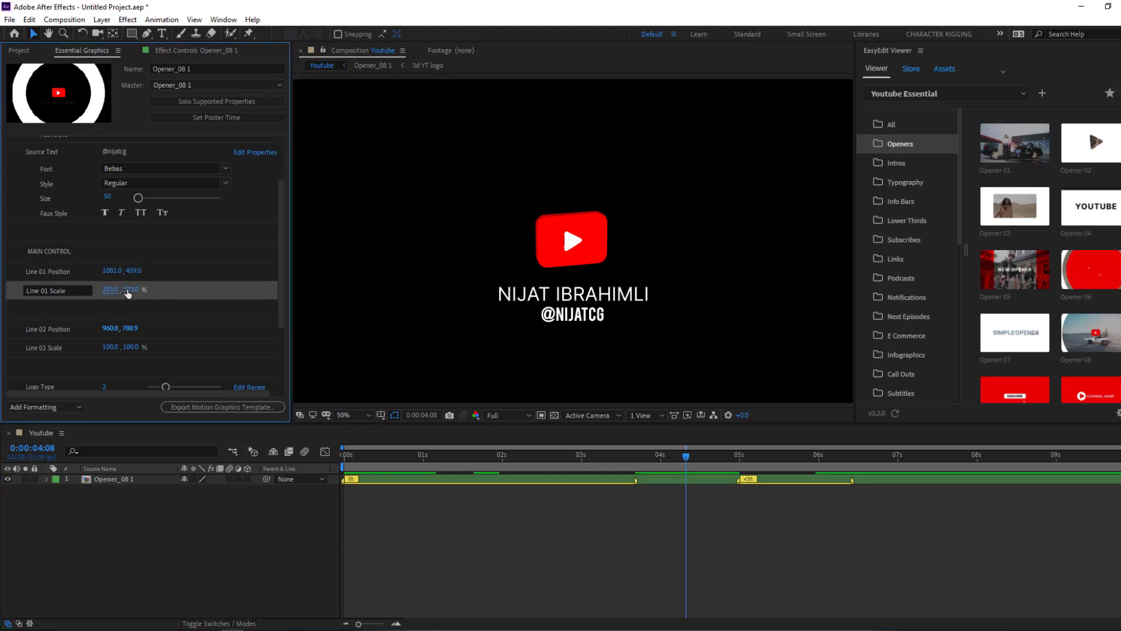
left_click_drag(131, 289, 449, 304)
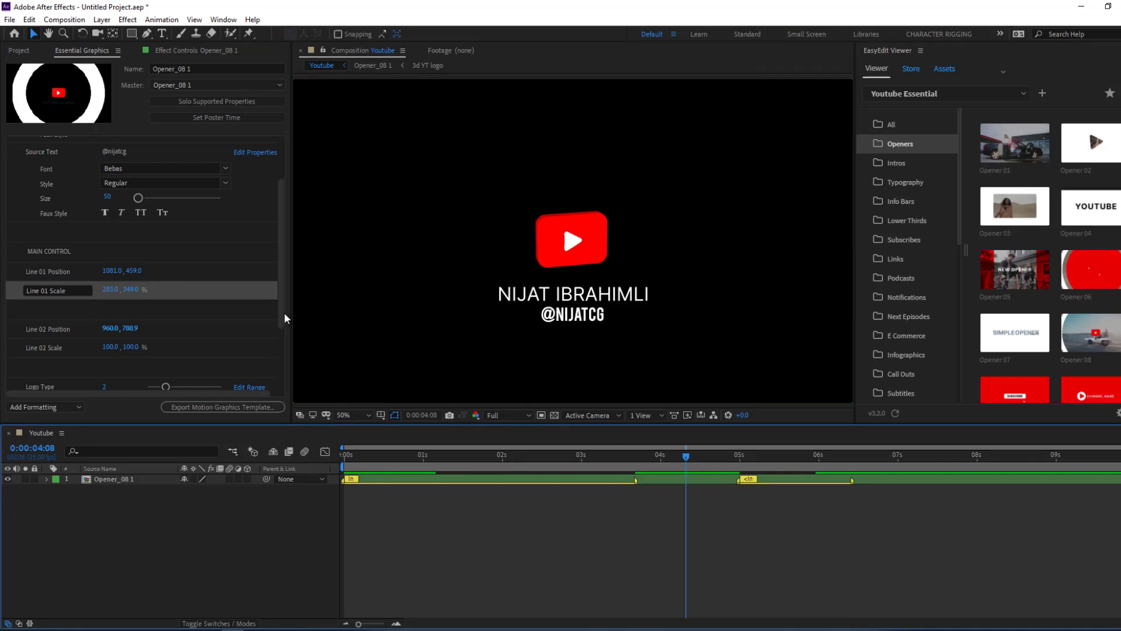
left_click_drag(284, 318, 277, 370)
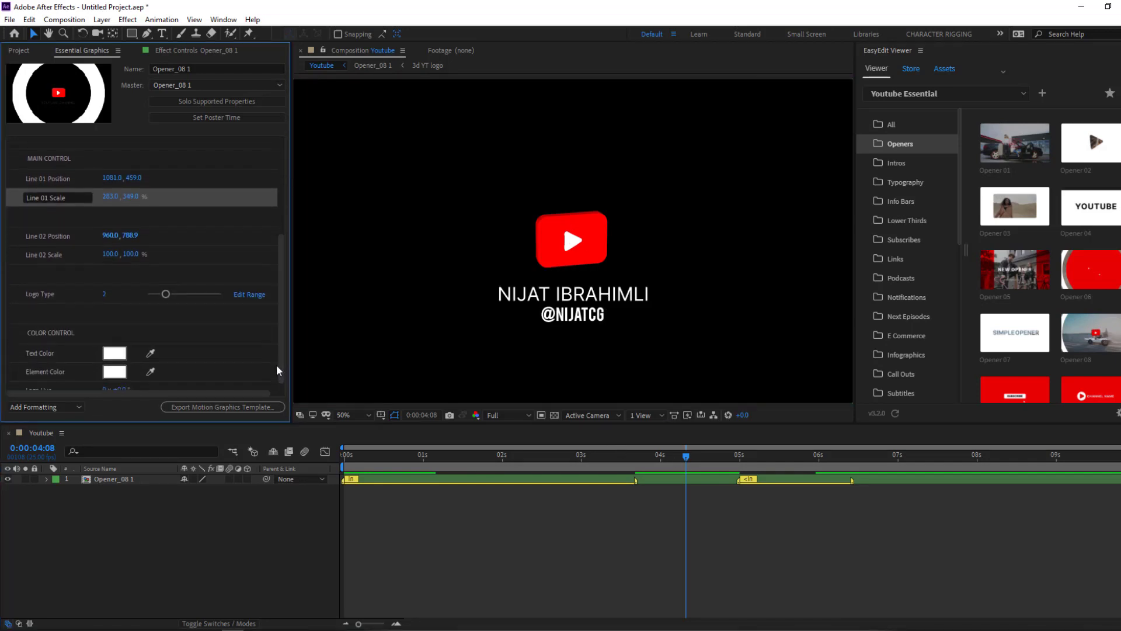
- Try other Logo Type values while viewing the opener at 100%
left_click_drag(166, 295, 153, 300)
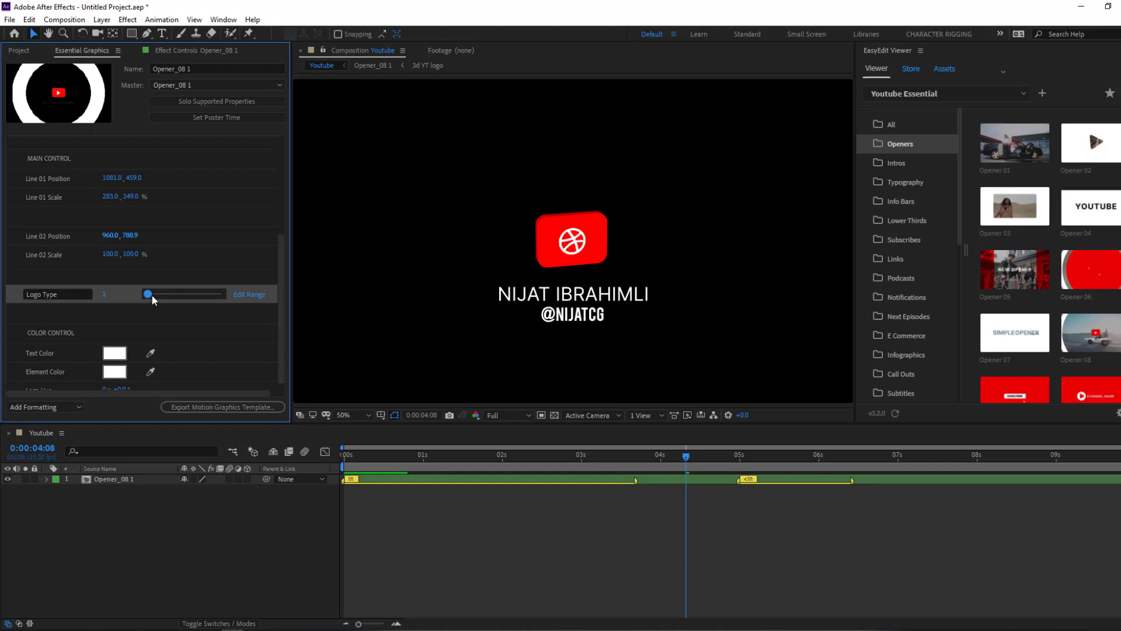
key("period")
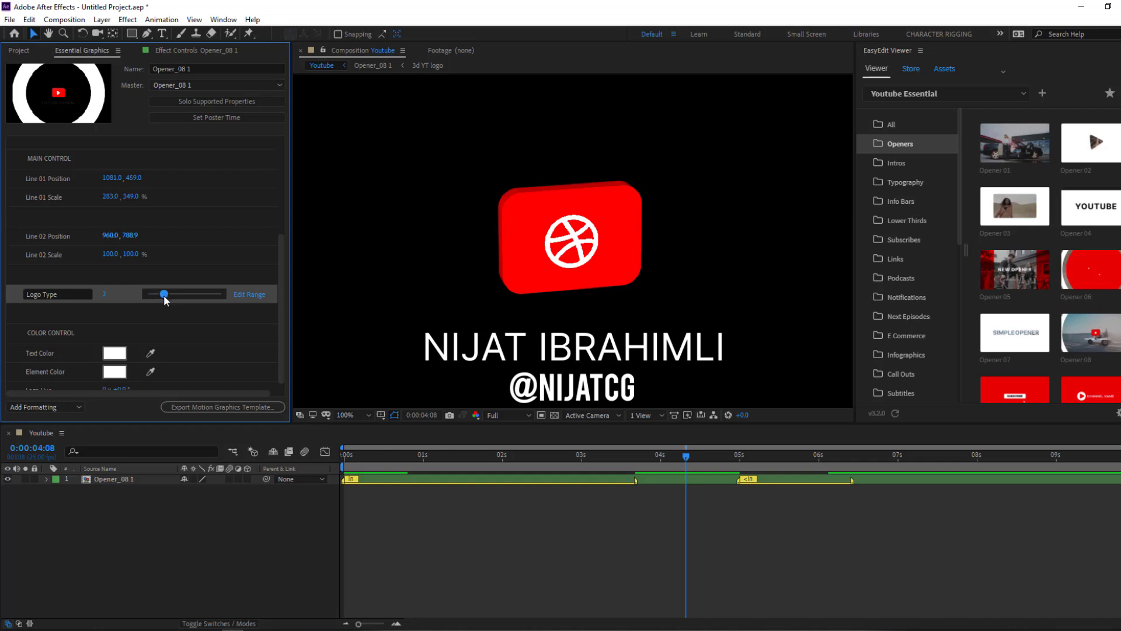
left_click_drag(181, 295, 206, 293)
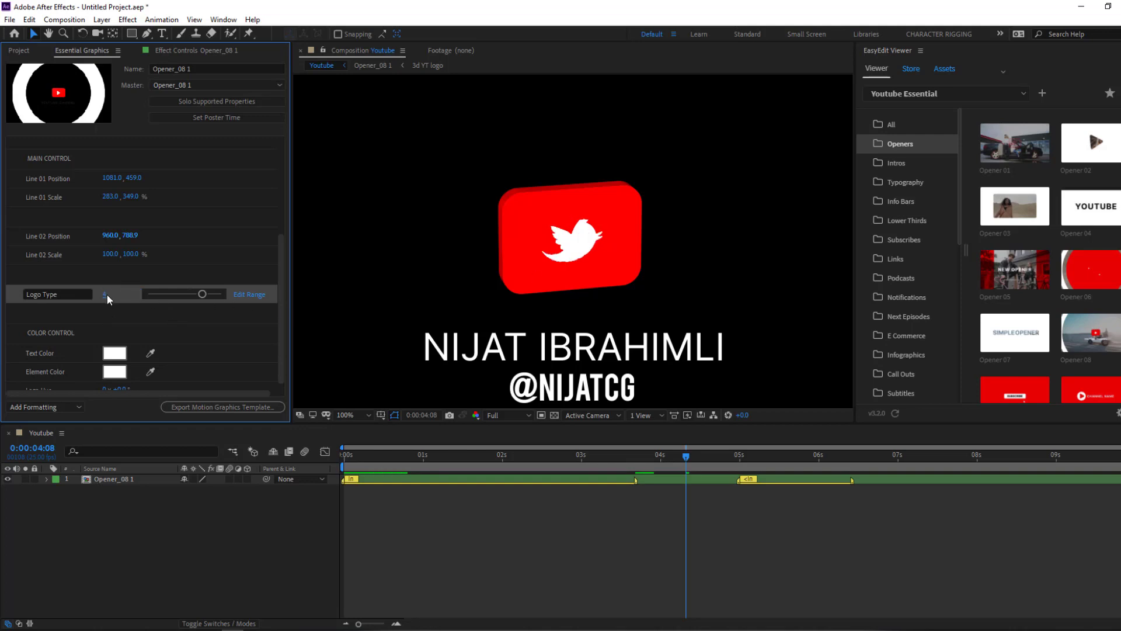
- Set Logo Type to 5 to show the Facebook icon
left_click(104, 294)
type("5")
key("Return")
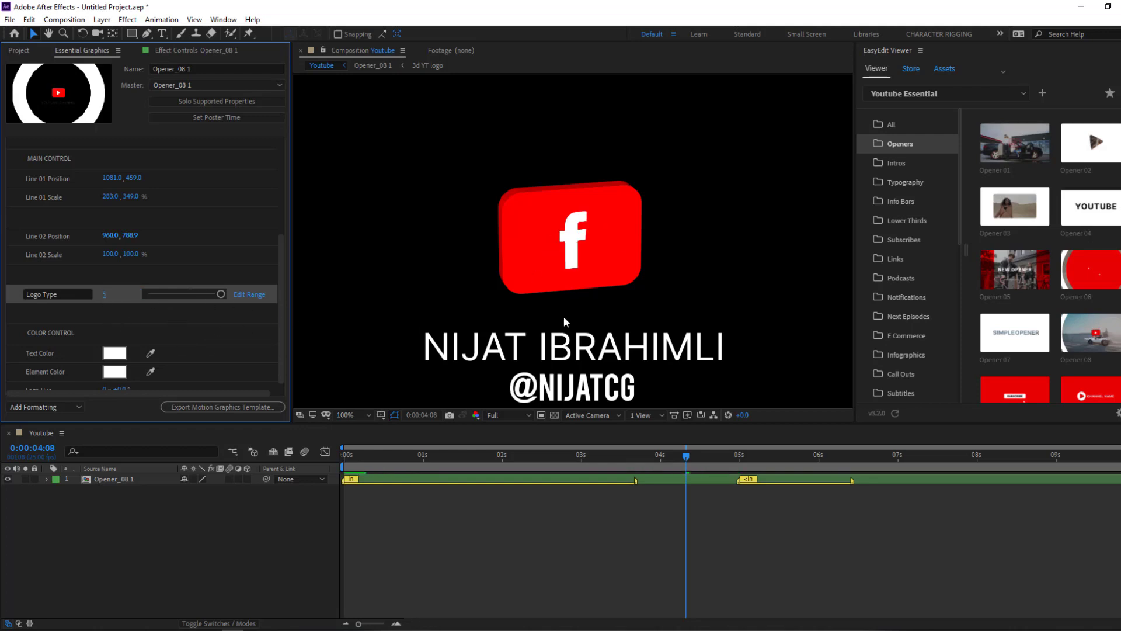
scroll(597, 322, "down", 2)
left_click_drag(681, 455, 596, 455)
left_click_drag(279, 306, 279, 316)
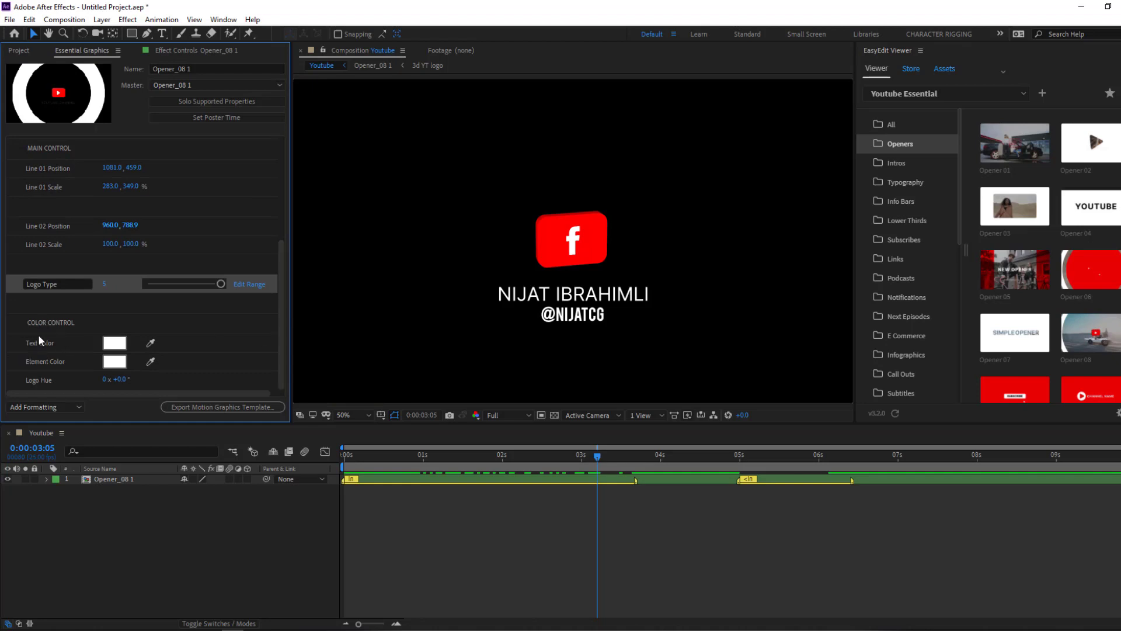
- Set the opener's Text Color to blue
left_click(114, 349)
left_click(846, 451)
left_click(809, 382)
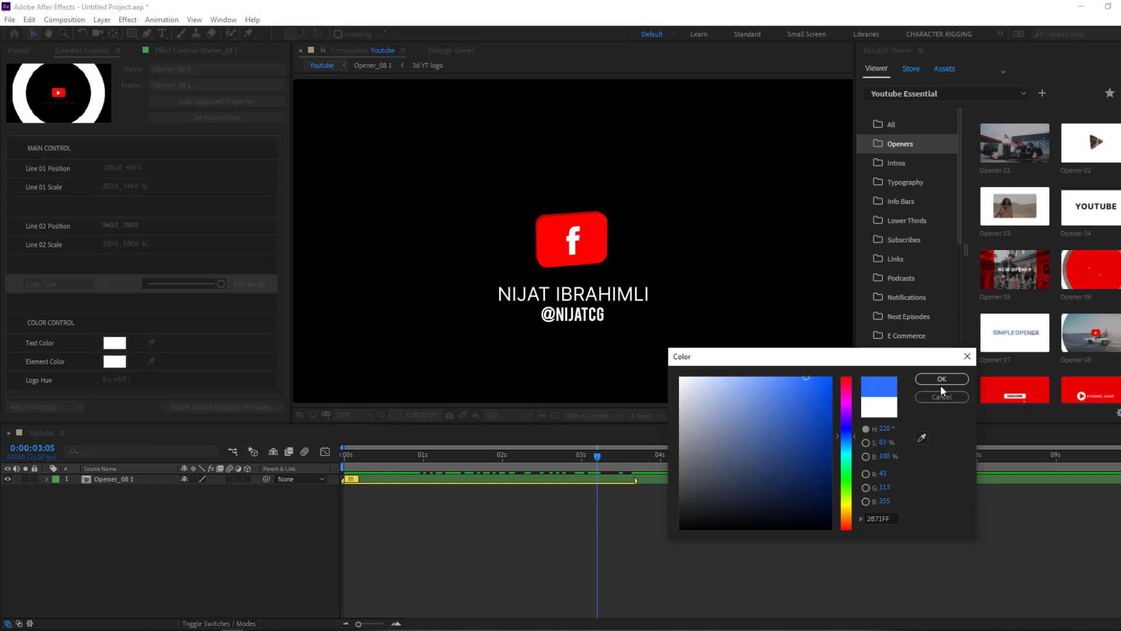
left_click(942, 379)
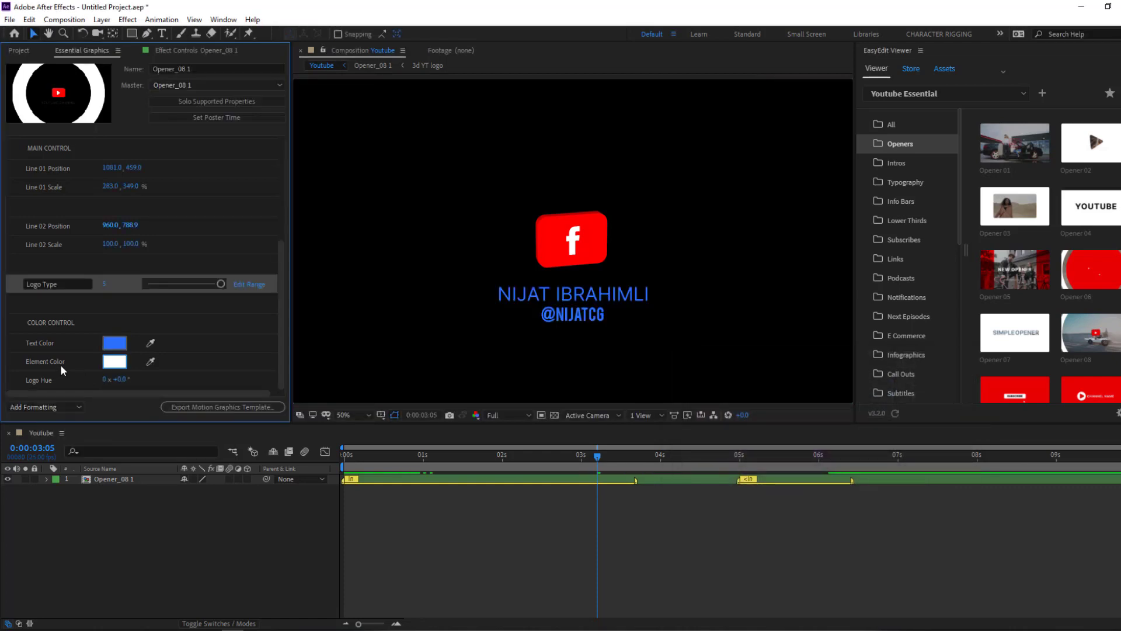
- Set the Element Color to purple 8219DB and preview the ring around one second
left_click(114, 362)
left_click(847, 414)
left_click(816, 399)
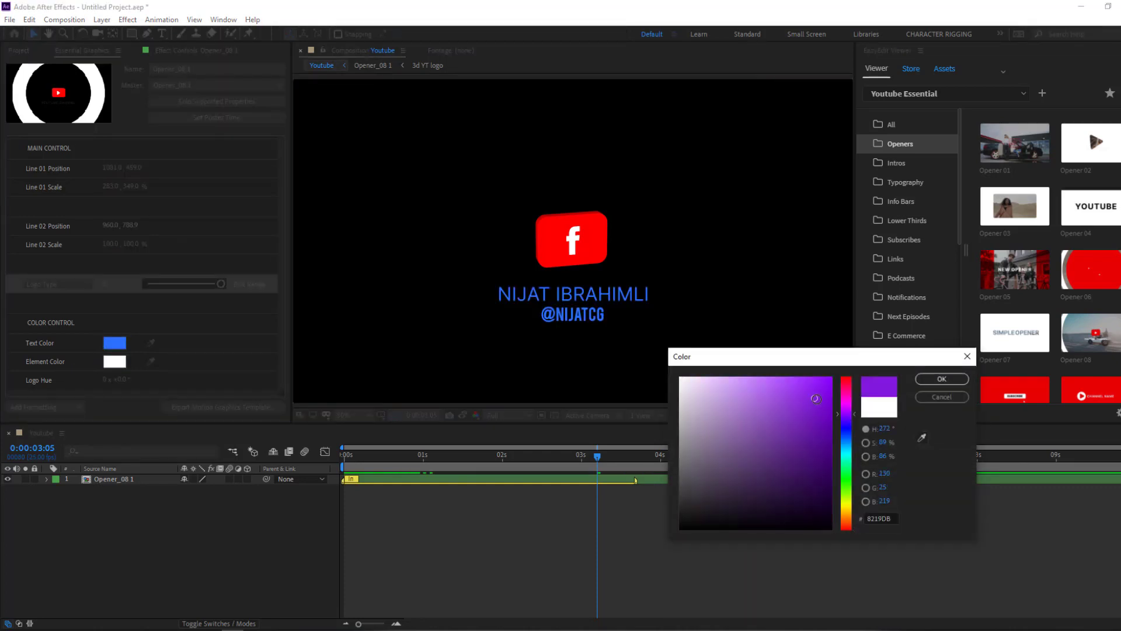
left_click(921, 383)
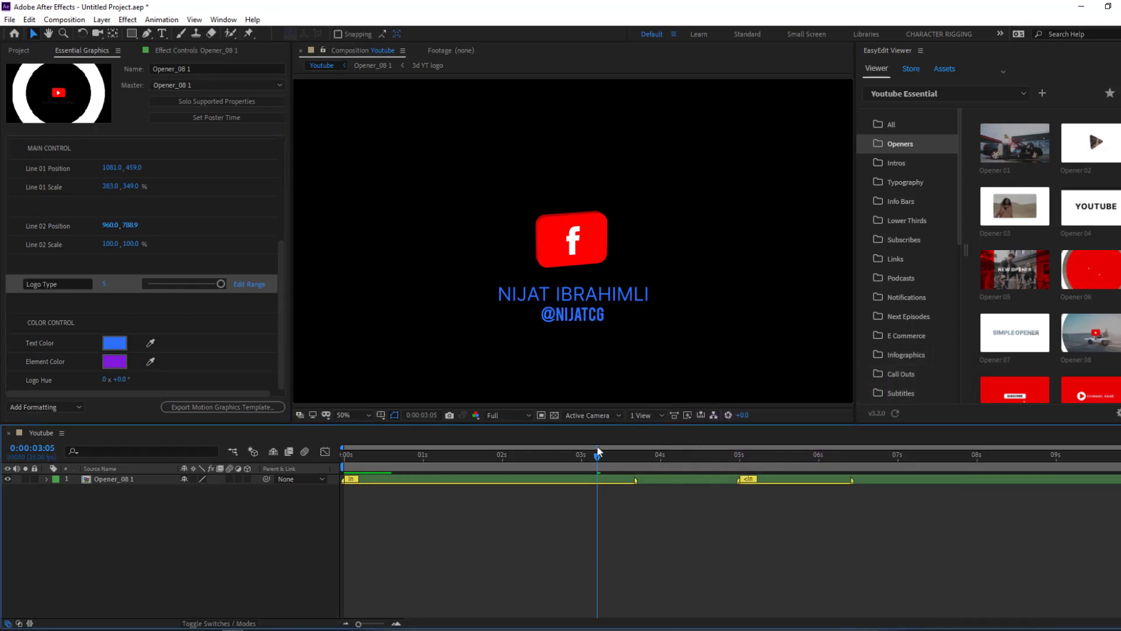
left_click_drag(537, 465, 444, 471)
left_click(428, 467)
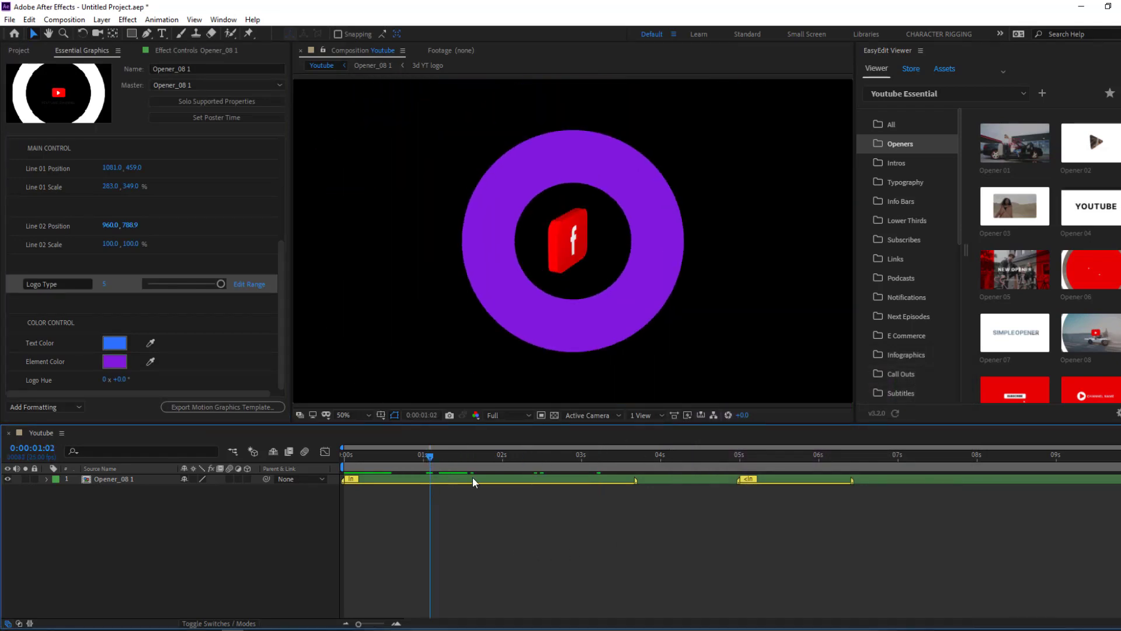
left_click_drag(447, 455, 477, 458)
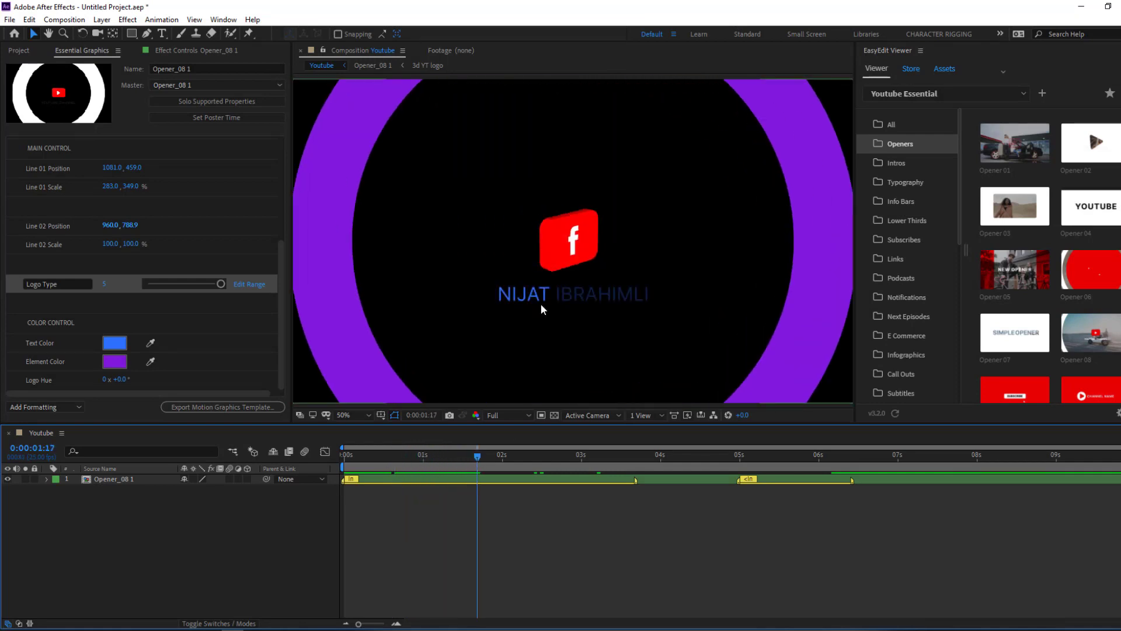
scroll(542, 304, "down", 2)
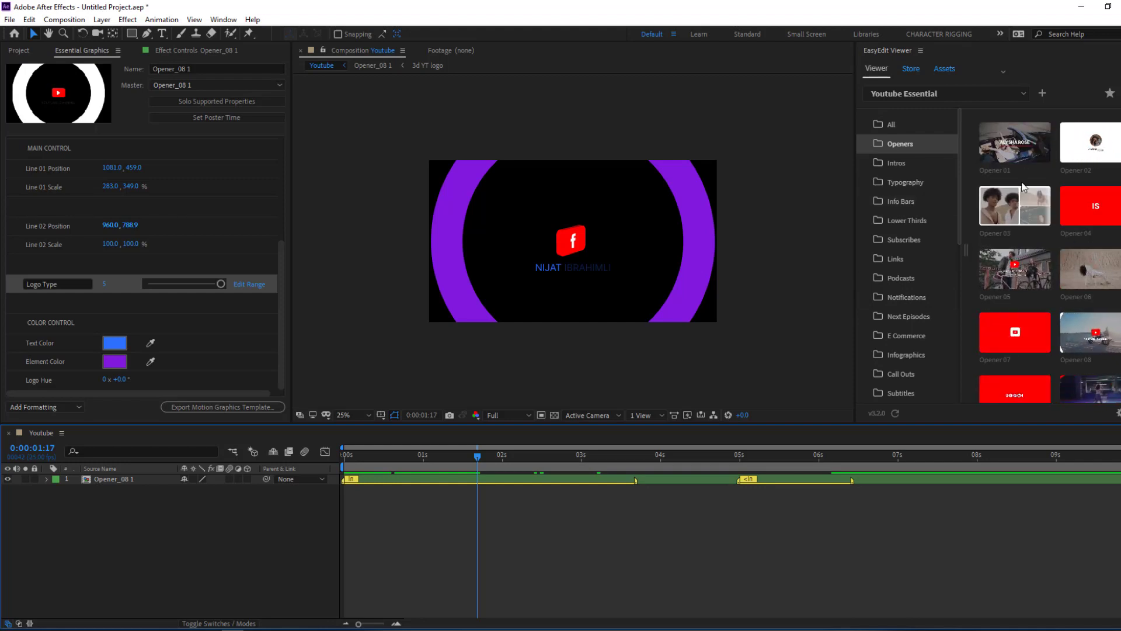
- Browse the E Commerce and Lower Thirds templates in EasyEdit Viewer
scroll(1041, 237, "down", 1)
scroll(1041, 236, "down", 3)
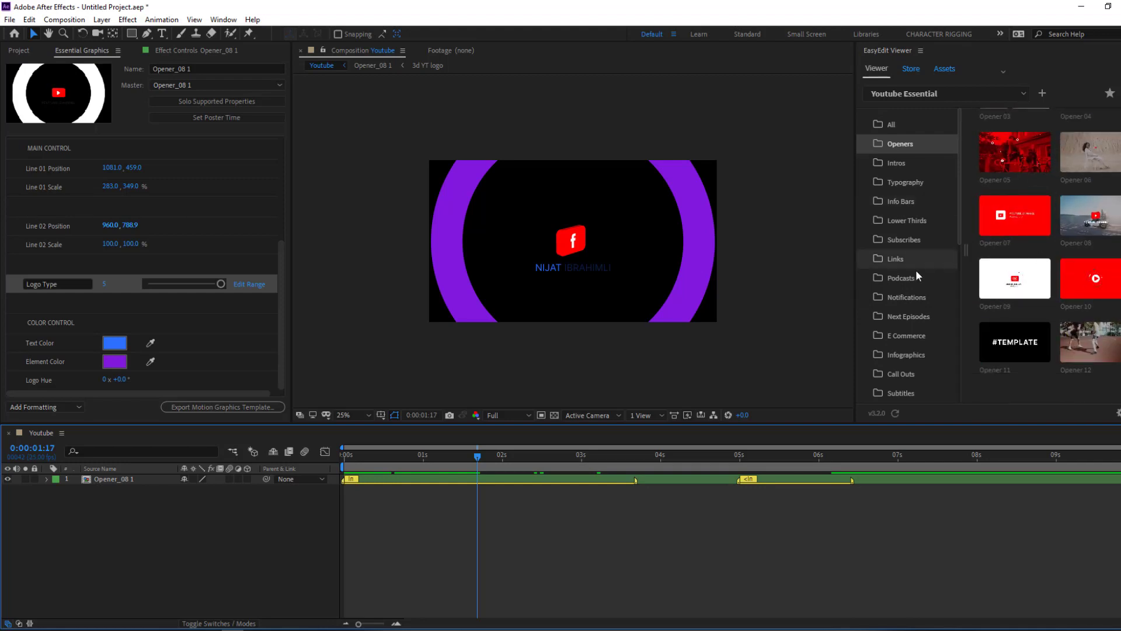
scroll(920, 260, "down", 1)
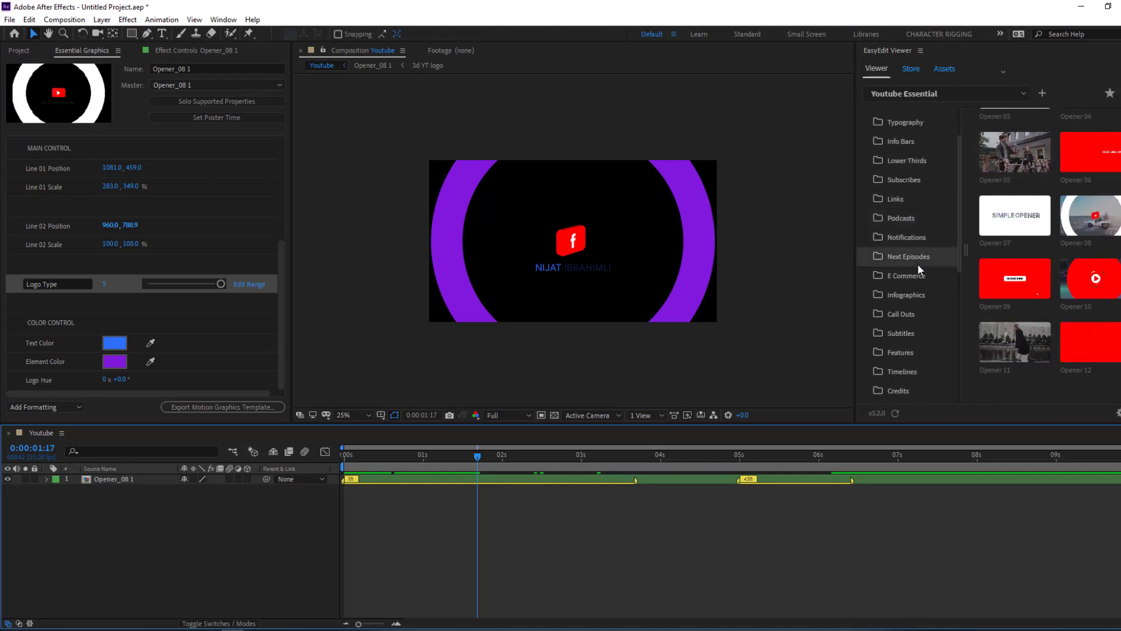
left_click(906, 276)
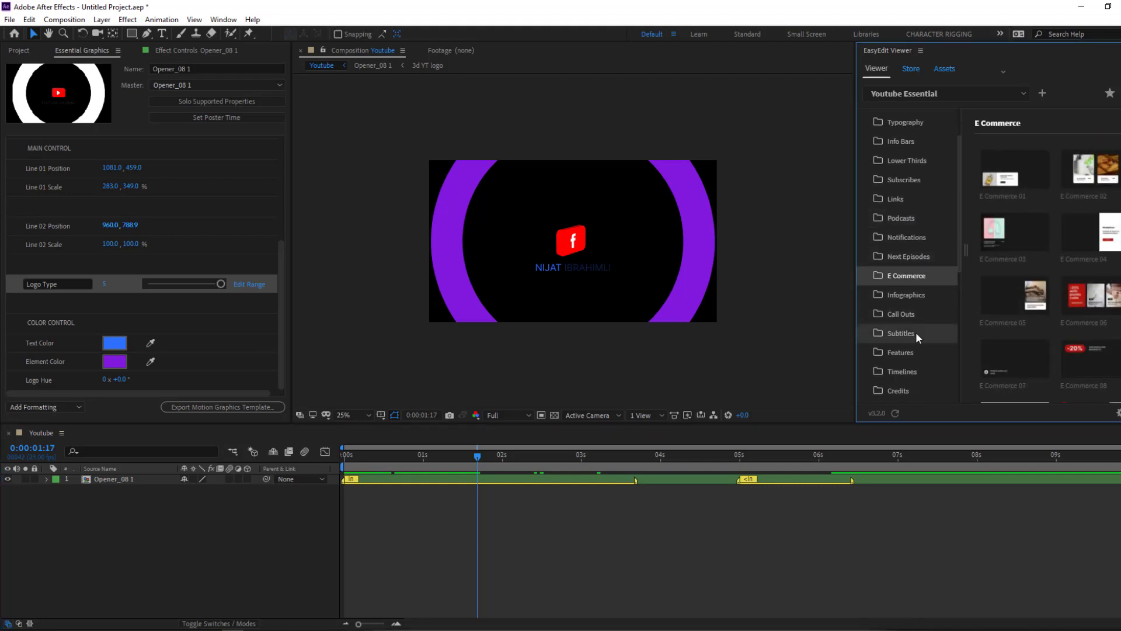
mouse_move(1011, 244)
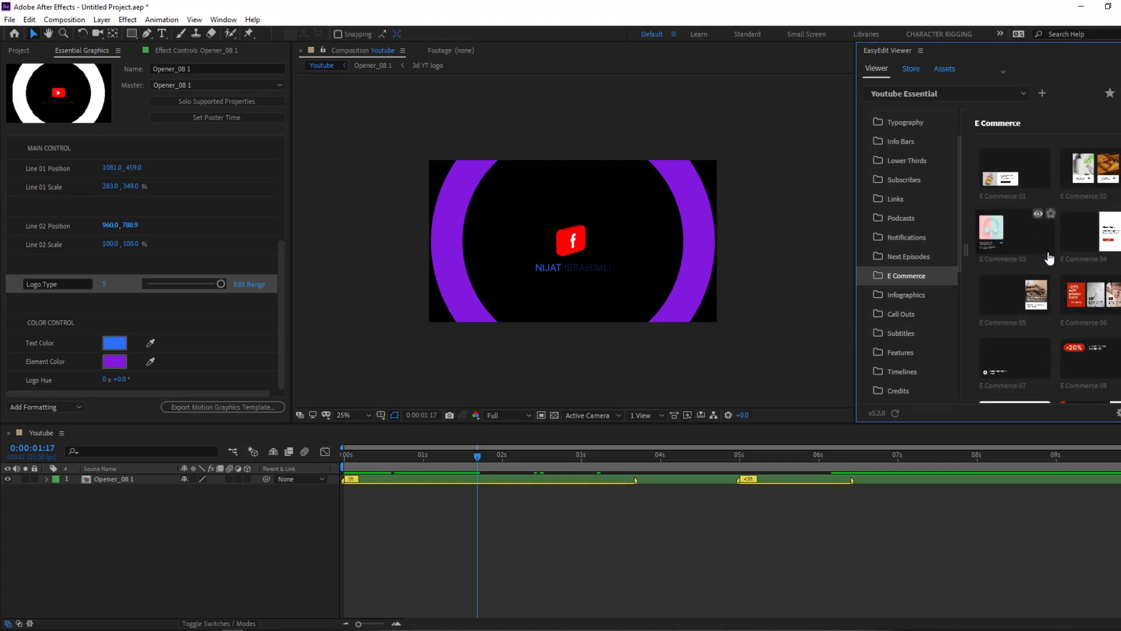
scroll(1071, 222, "down", 2)
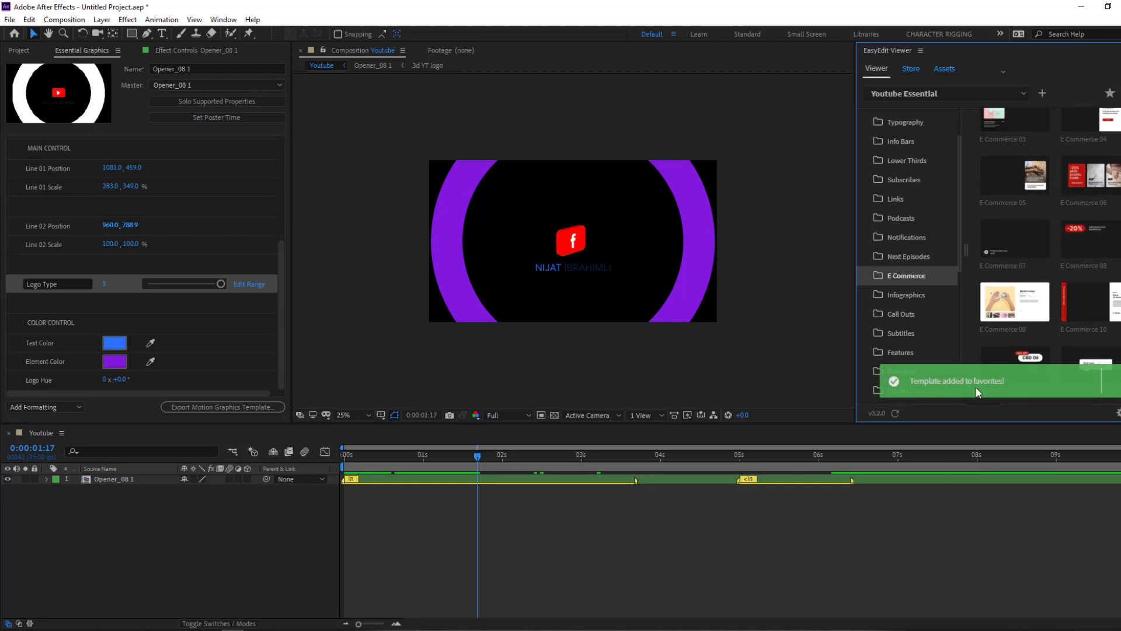
scroll(927, 260, "up", 3)
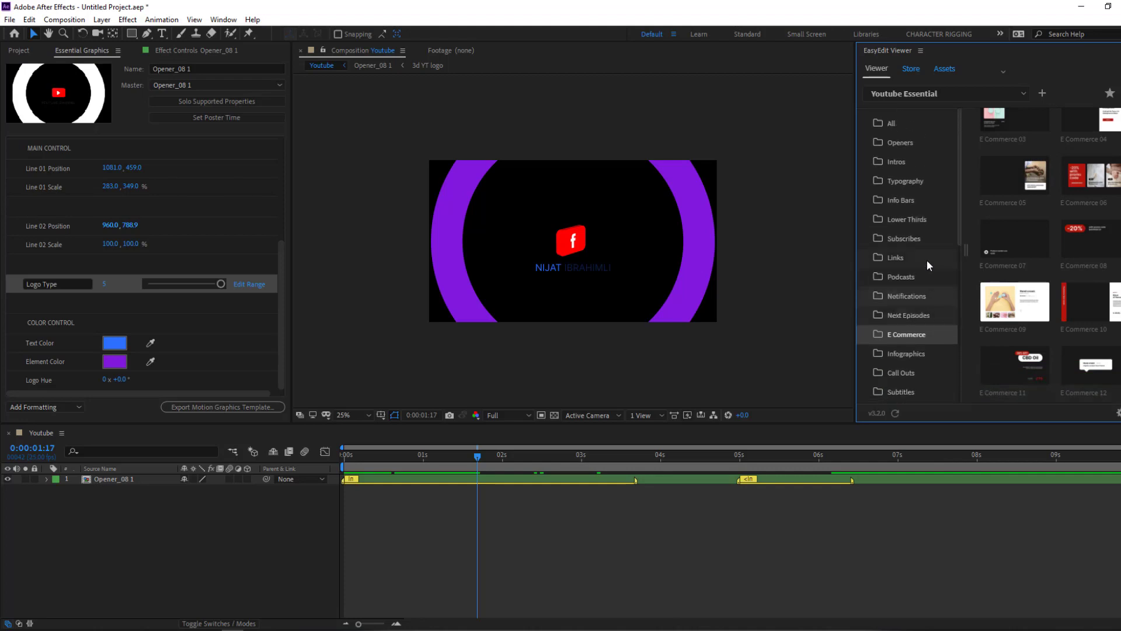
left_click(926, 220)
scroll(1034, 278, "down", 2)
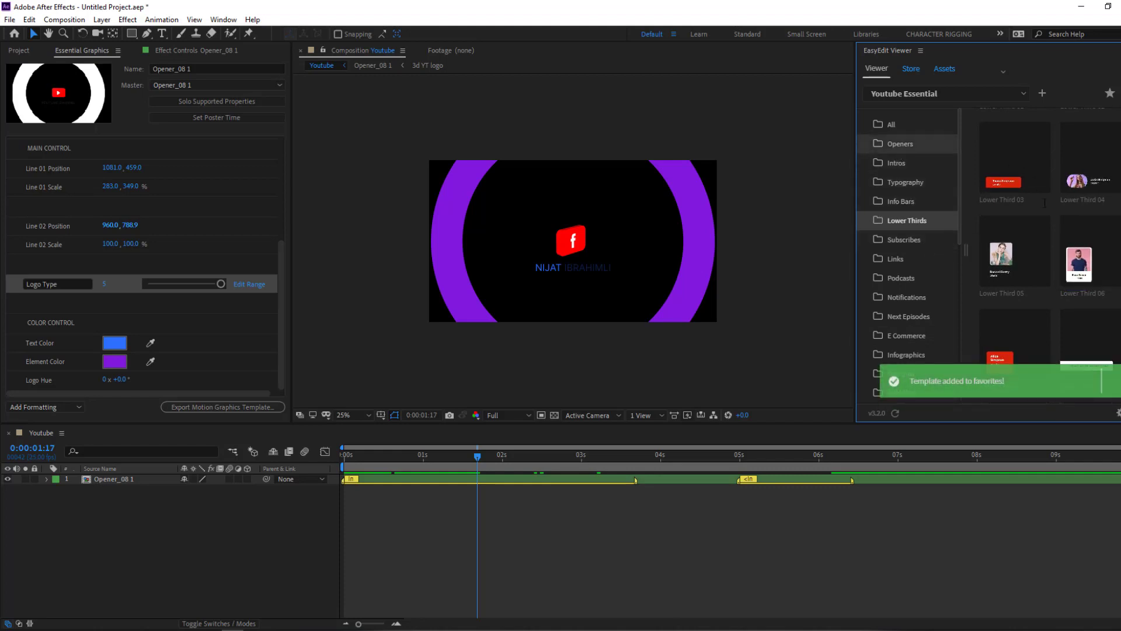
- Star Opener 09 in the Openers category to add it to favourites
left_click(900, 144)
scroll(1028, 263, "down", 4)
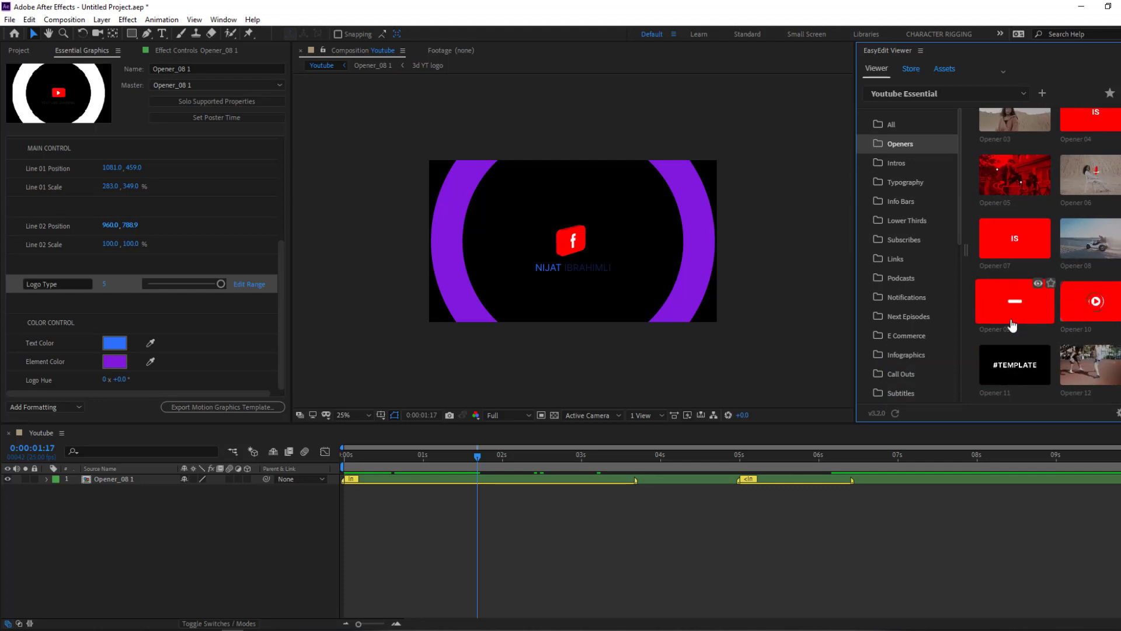
left_click(1050, 283)
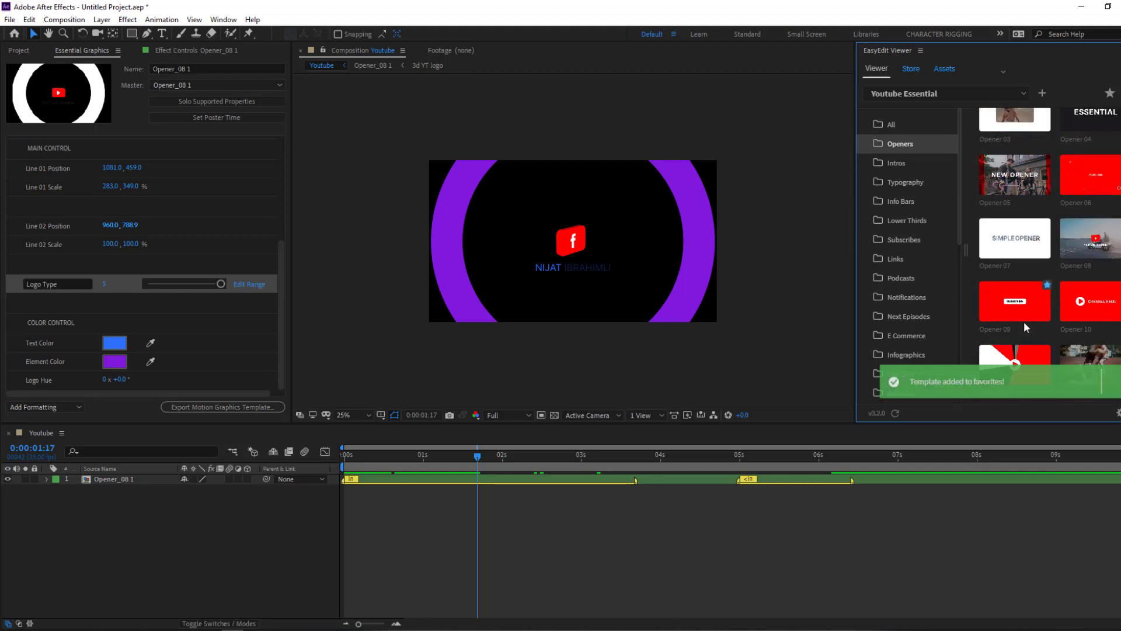
scroll(938, 285, "down", 5)
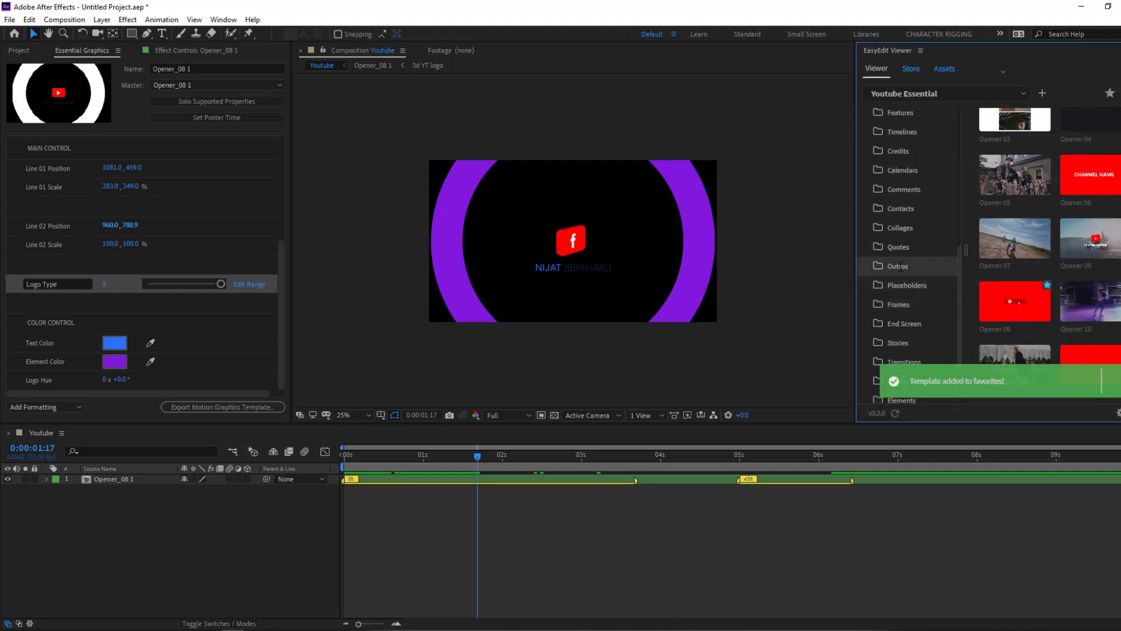
- Star Contacts 03 in the Contacts category
left_click(901, 209)
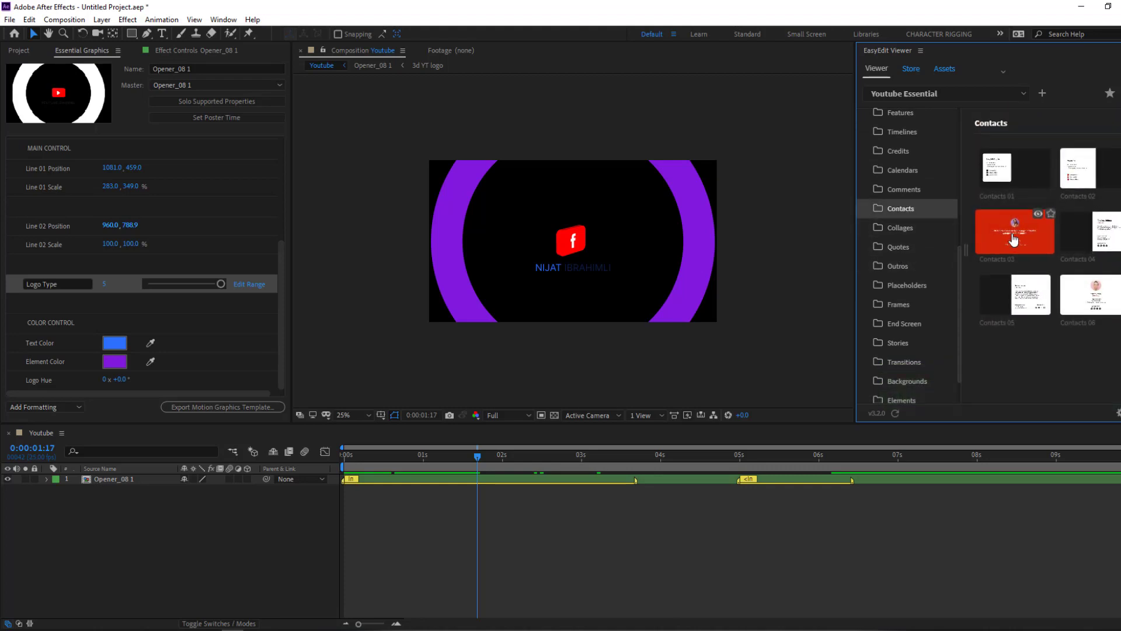
left_click(1051, 216)
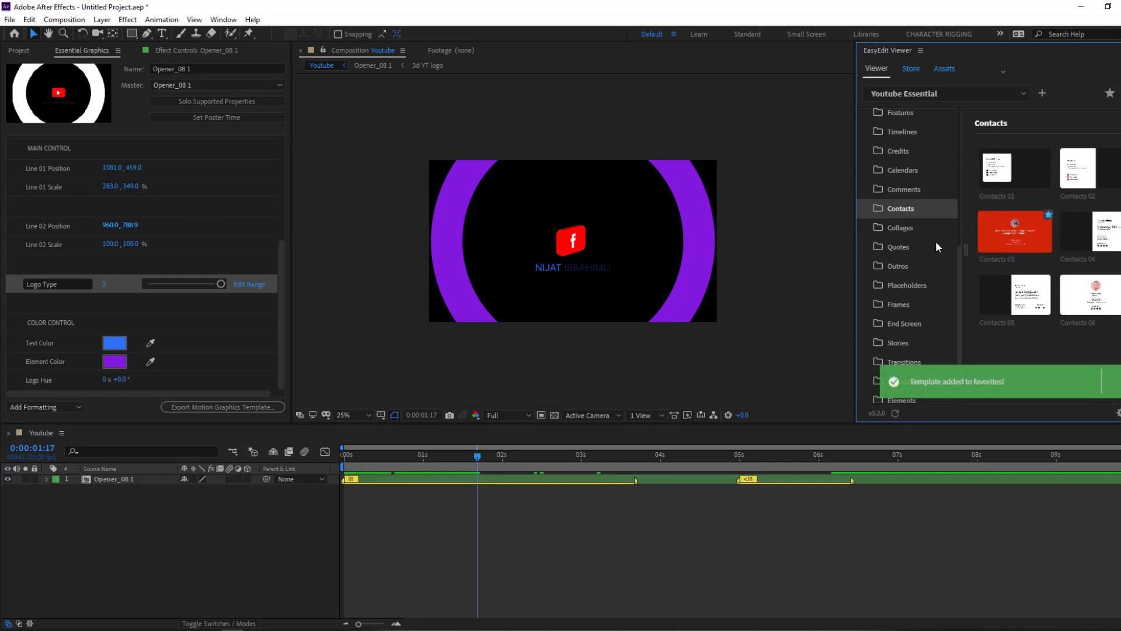
scroll(934, 245, "down", 1)
- Star End Screens 03 and Backgrounds 03 in their categories
left_click(883, 284)
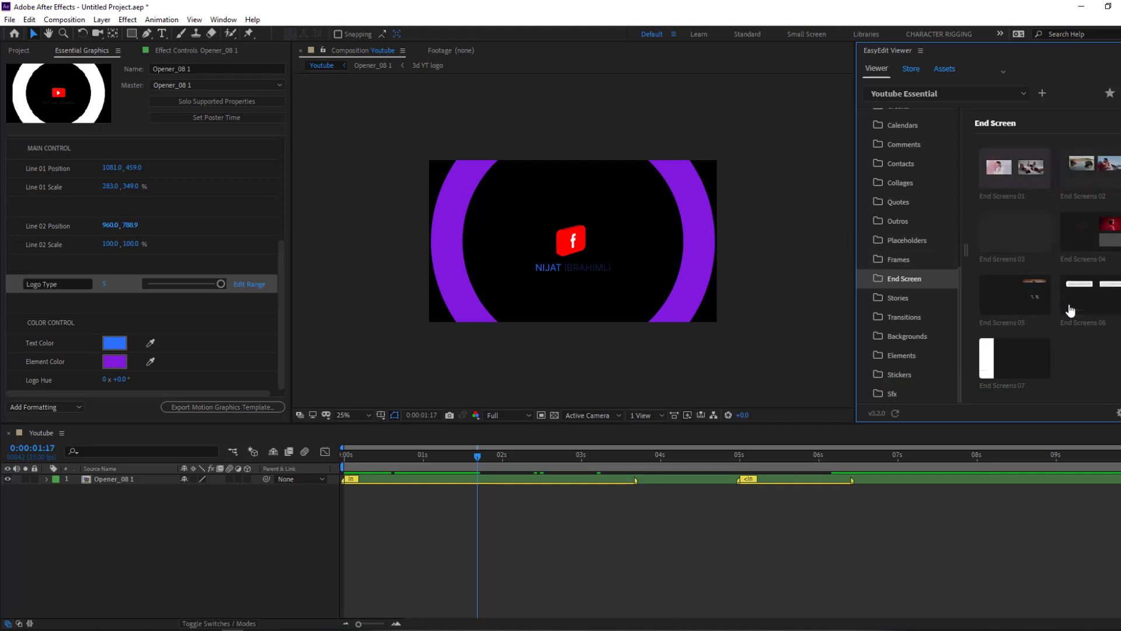
left_click(1051, 216)
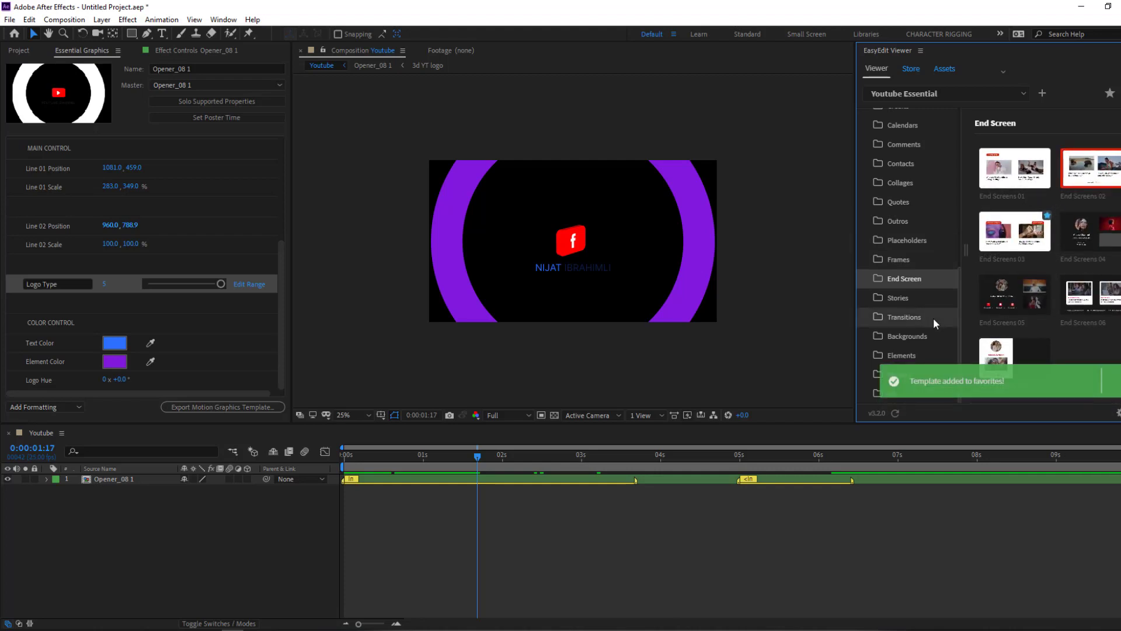
left_click(916, 335)
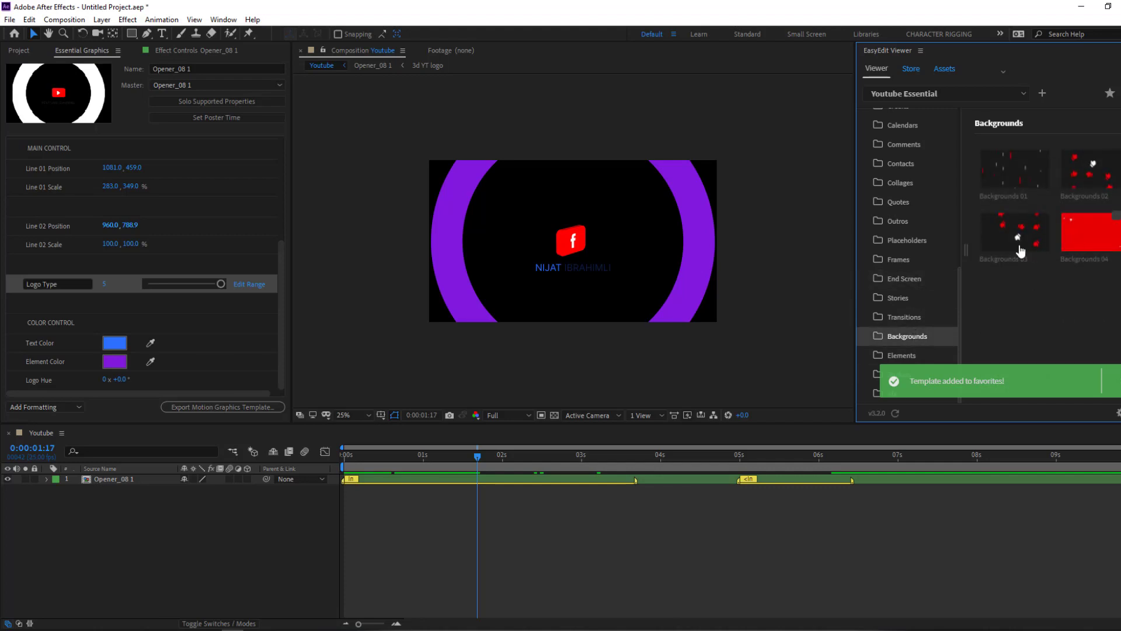
mouse_move(1017, 250)
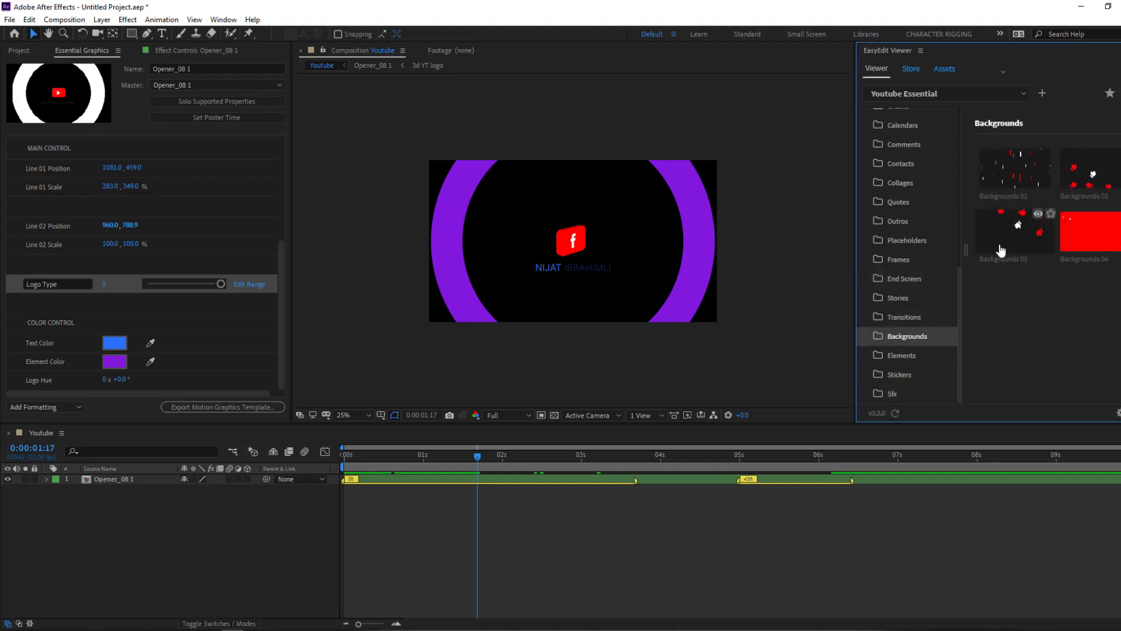
left_click(1050, 214)
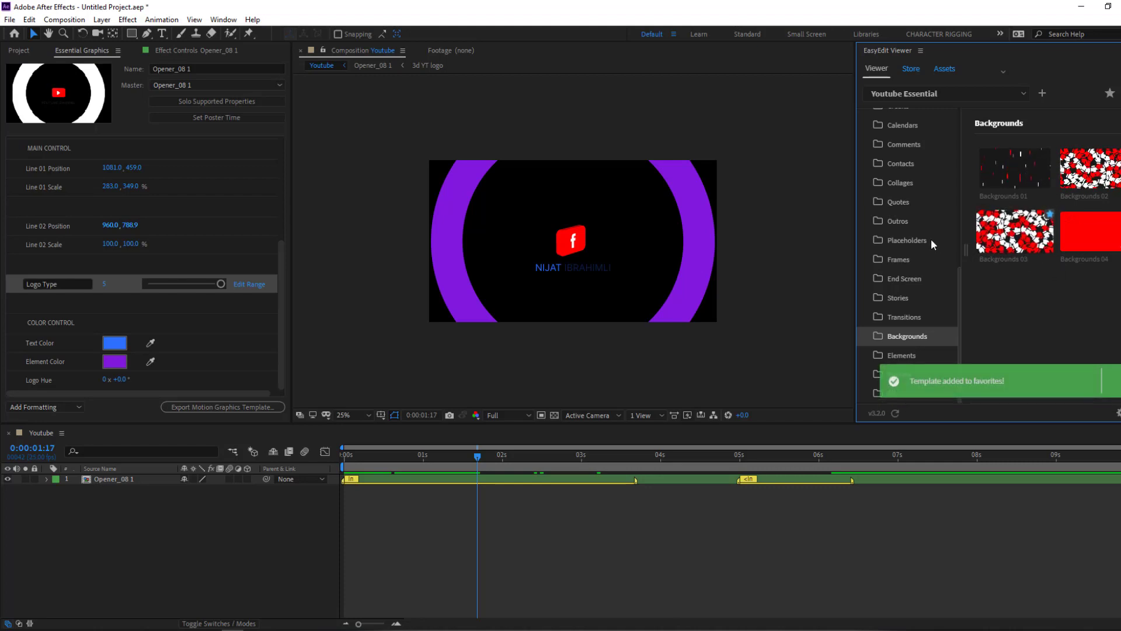
scroll(928, 233, "up", 5)
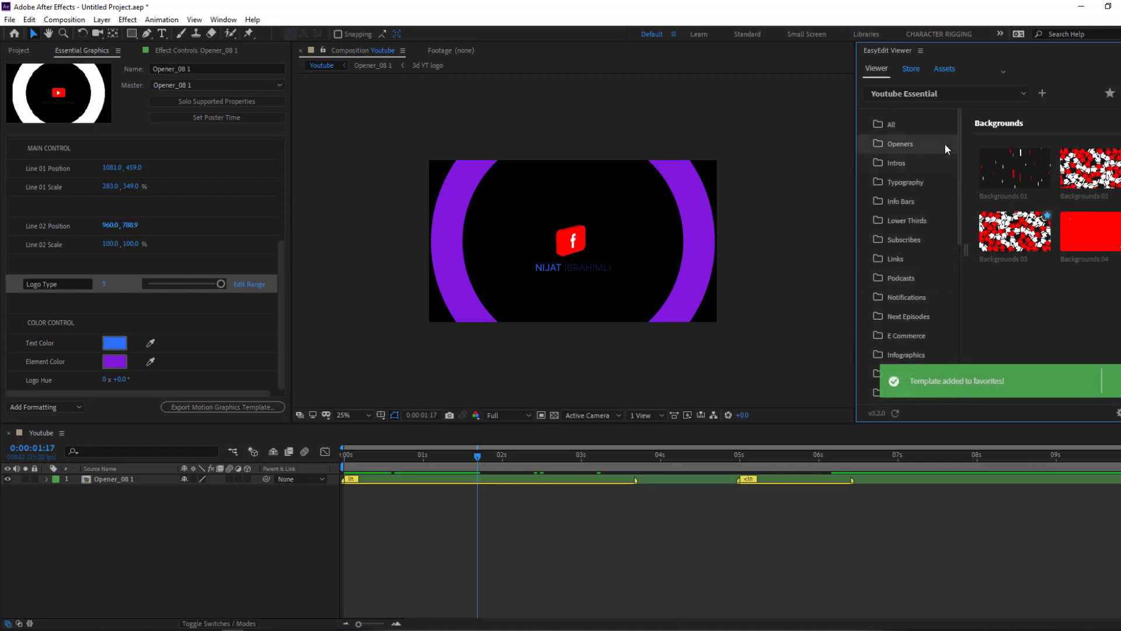
- Show the favourite templates in EasyEdit and bring up the Project panel's item list
left_click(1110, 94)
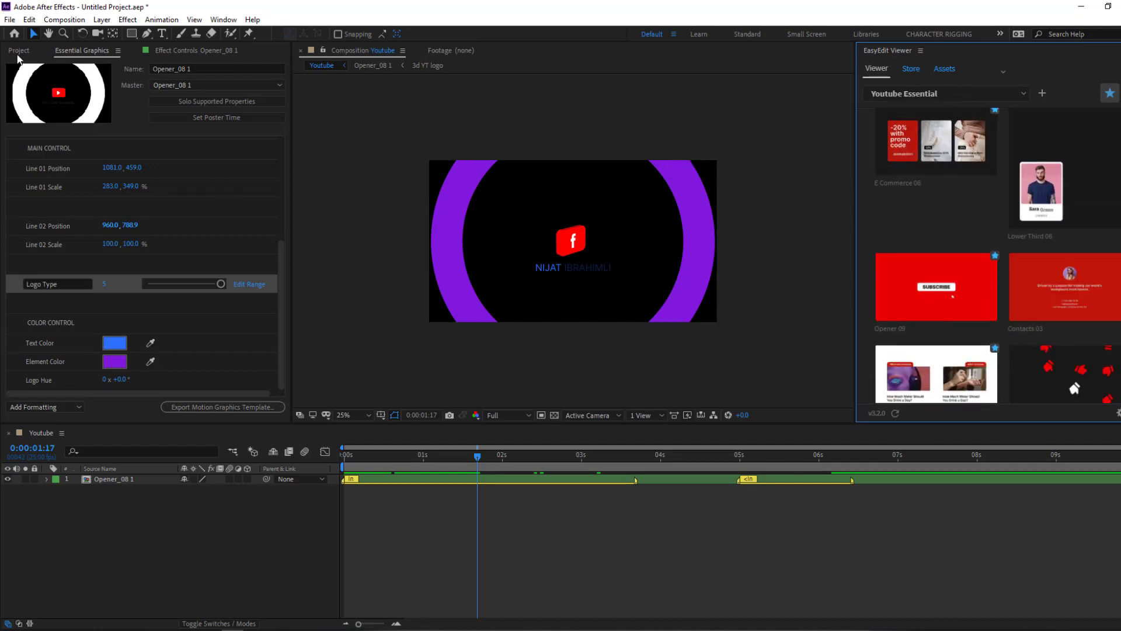
left_click(19, 50)
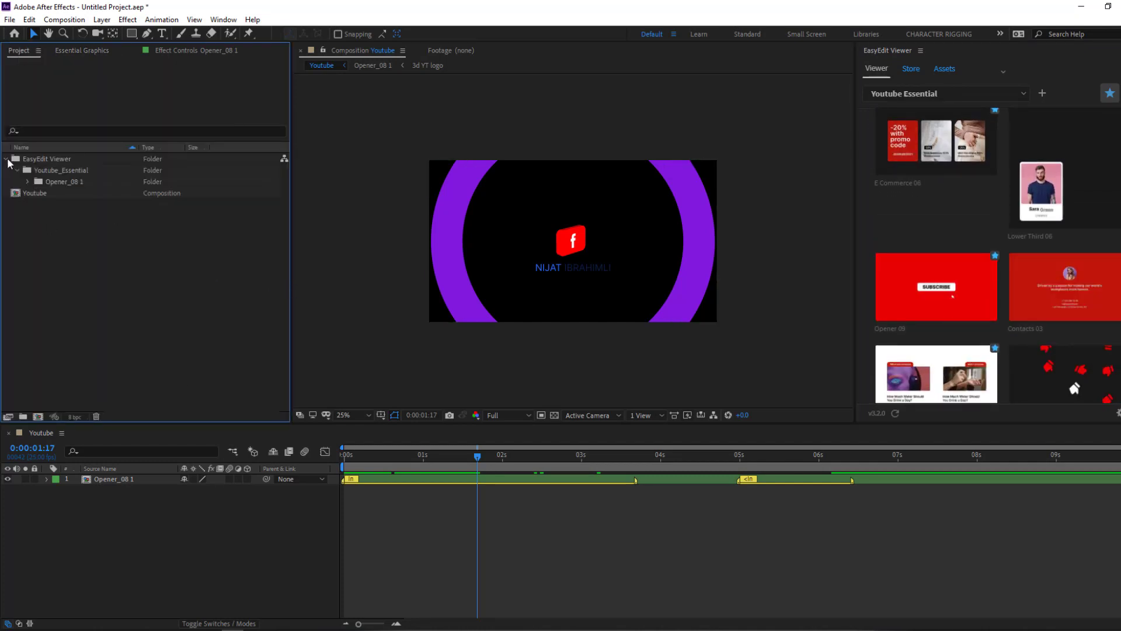
left_click(6, 158)
scroll(1081, 339, "down", 1)
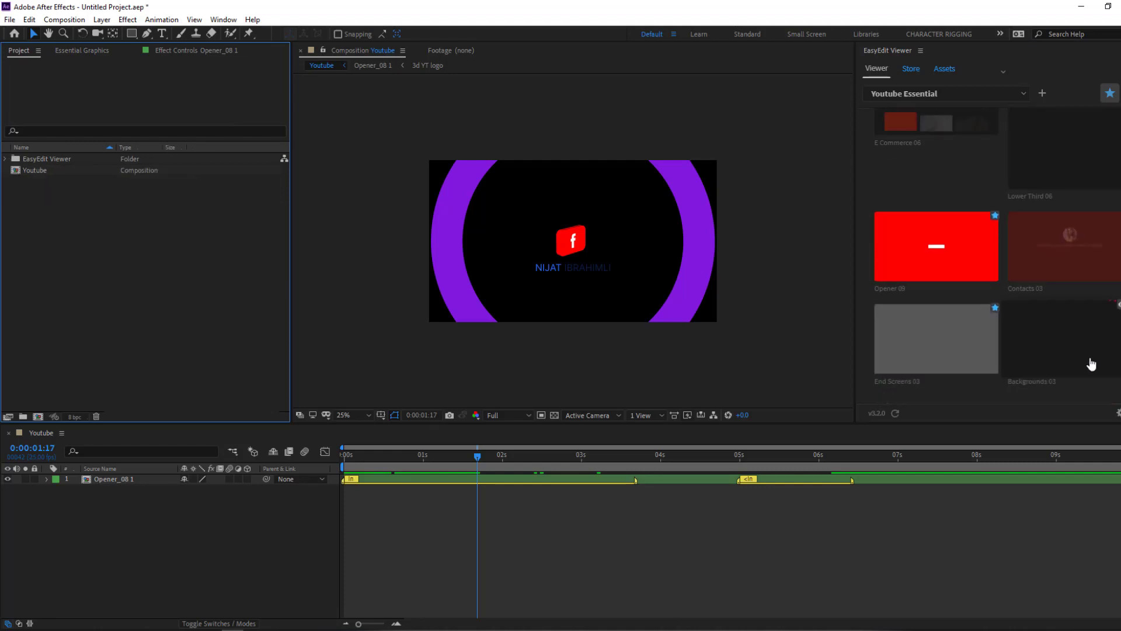
- Import the 'for my instagram' video file into the project
right_click(108, 227)
mouse_move(141, 280)
left_click(275, 281)
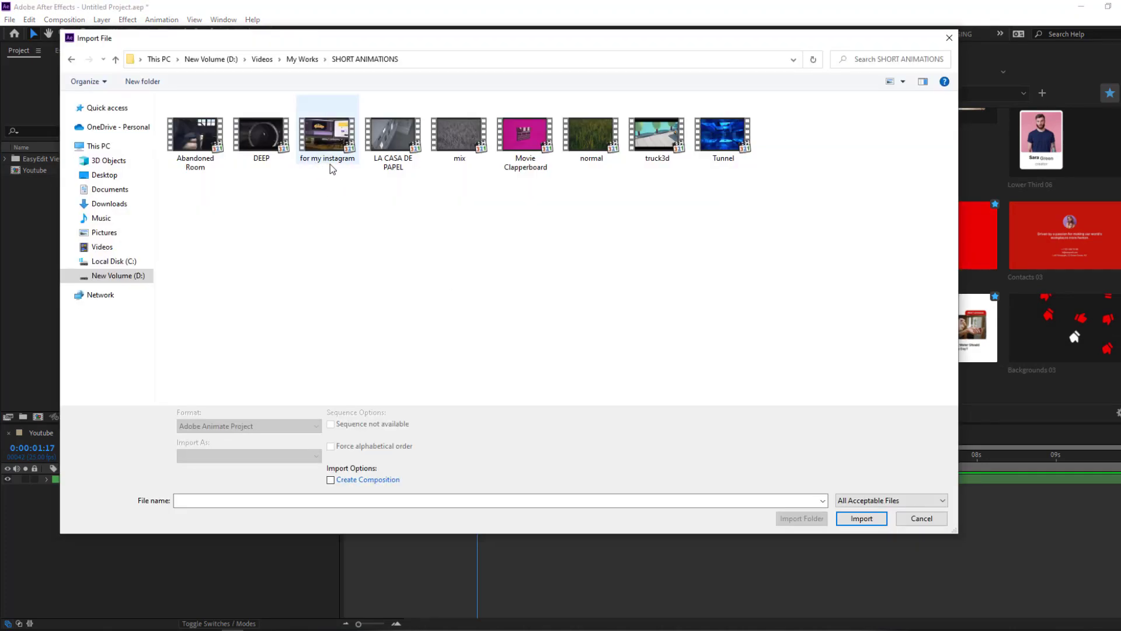
left_click(321, 139)
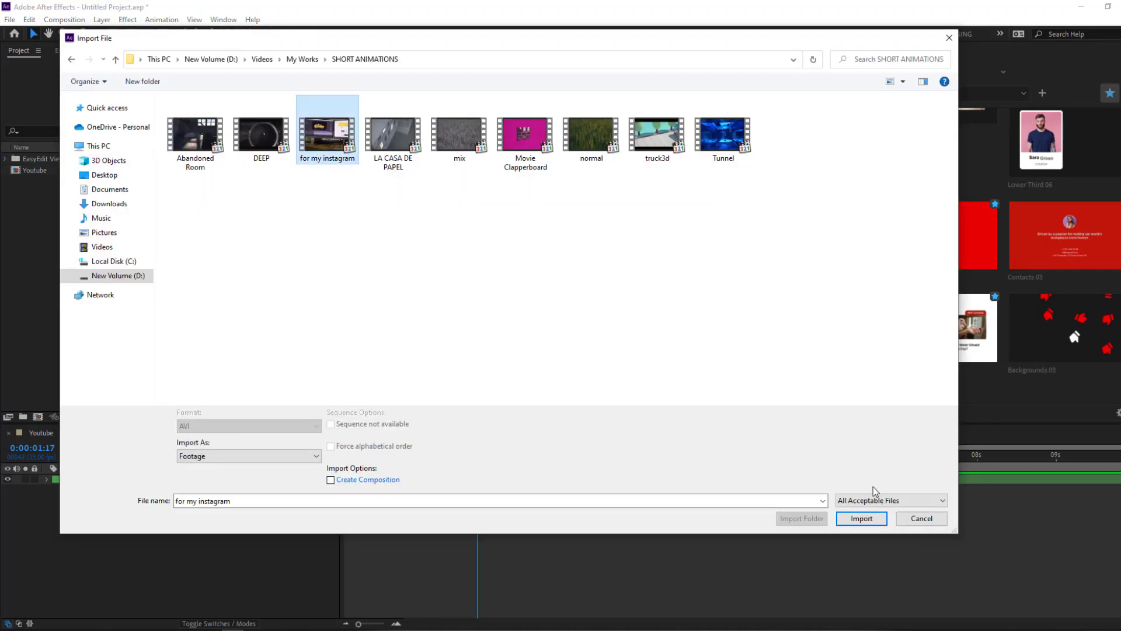
left_click(864, 524)
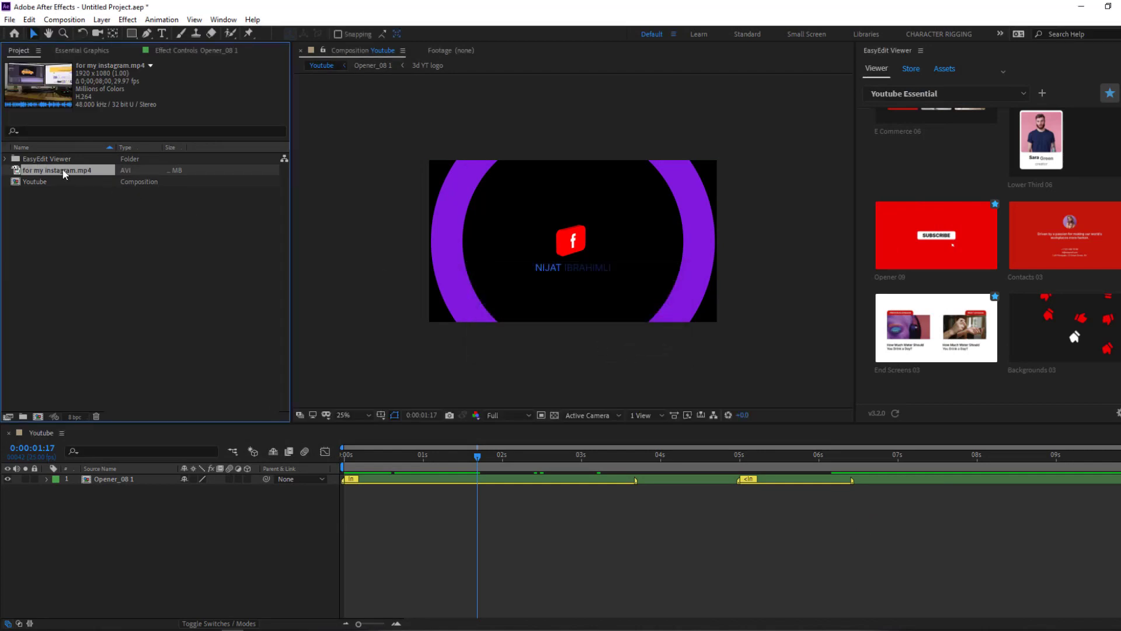
- Build a 'for my instagram' composition from the clip, add Backgrounds 03, and open that precomp
left_click_drag(64, 174, 38, 417)
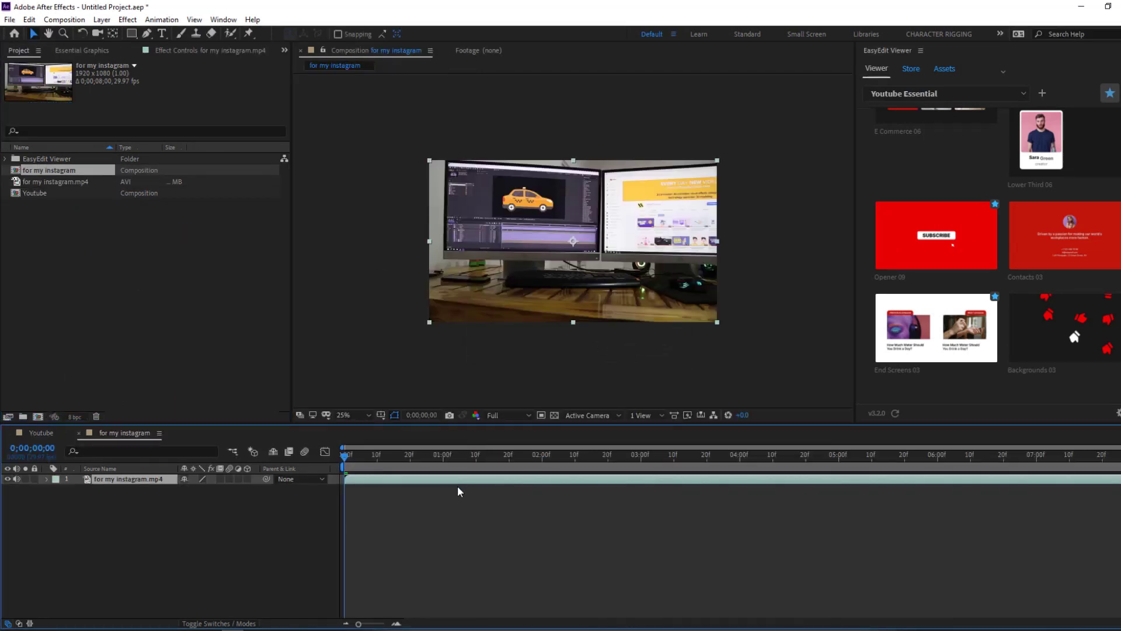
left_click_drag(362, 459, 417, 460)
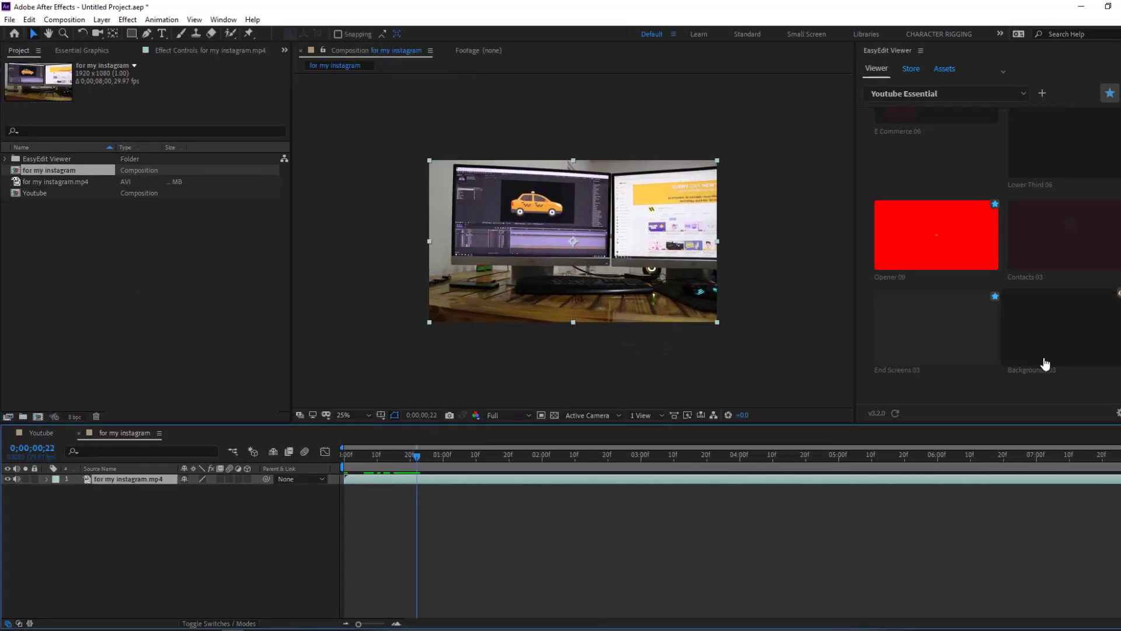
left_click(1059, 321)
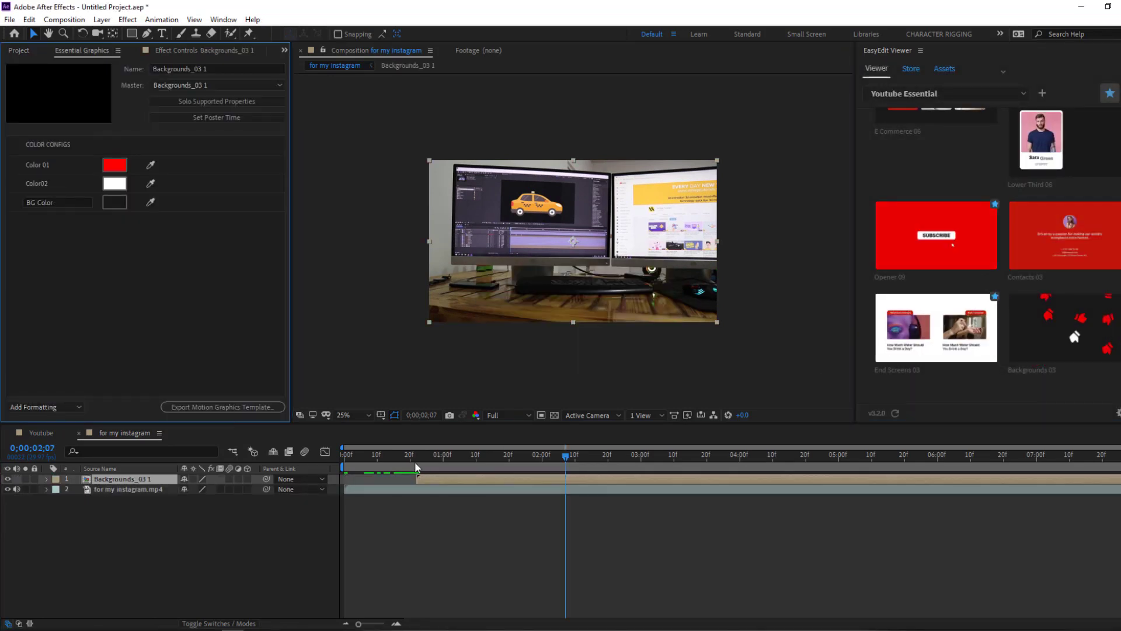
left_click_drag(411, 454, 476, 457)
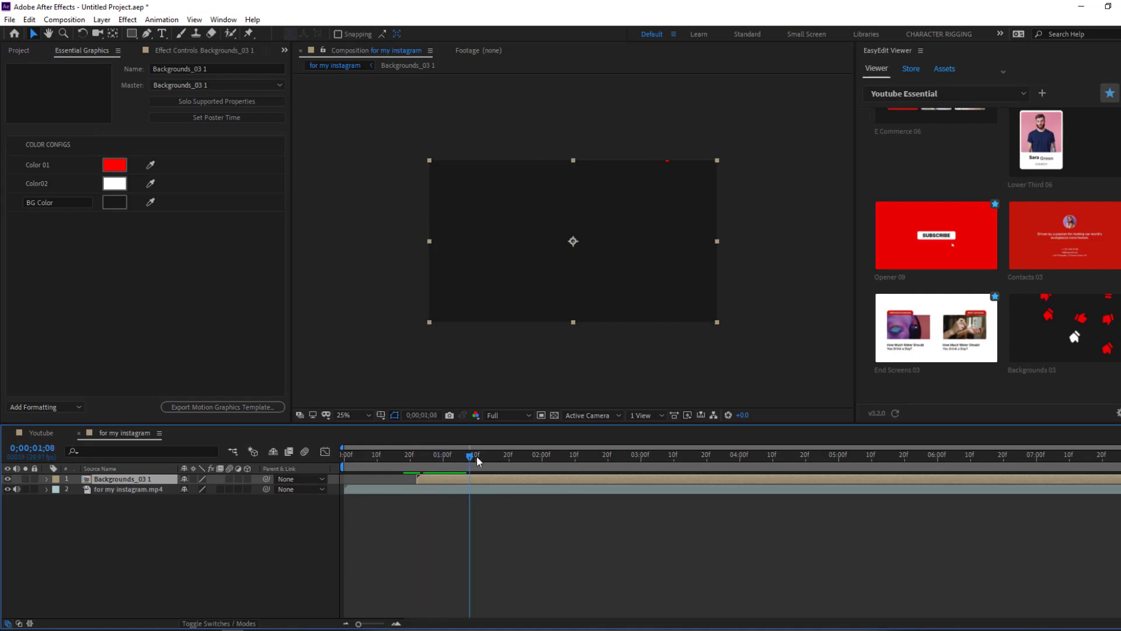
double_click(124, 478)
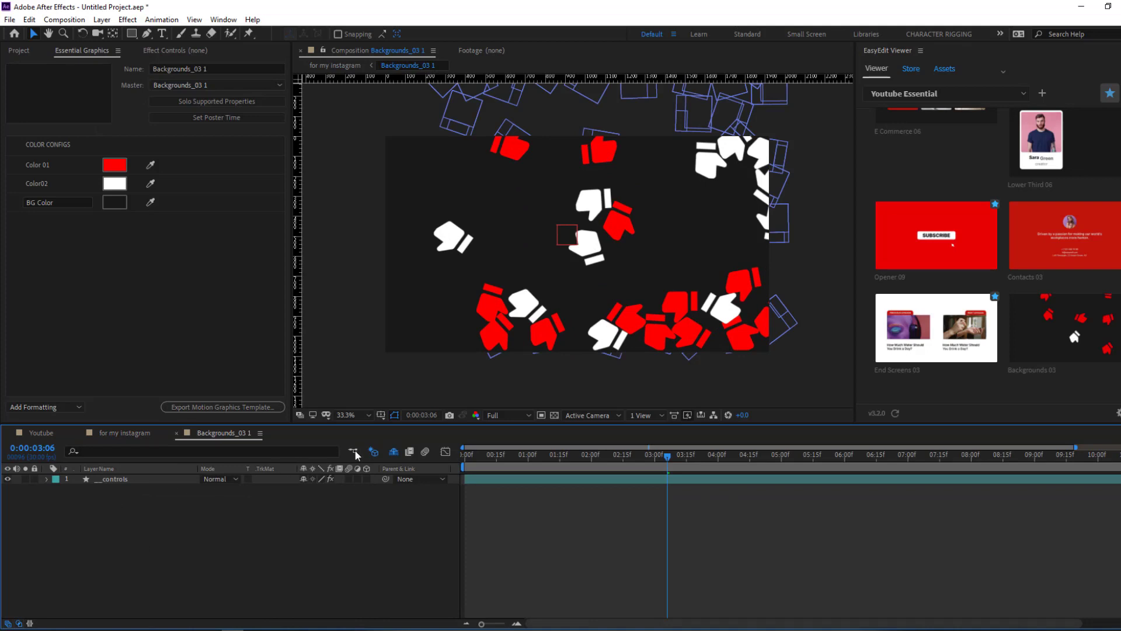
- Inside Backgrounds_03 1, reveal the hidden layers and hide the Dark Gray Solid 1 layer
left_click(391, 451)
scroll(150, 534, "down", 5)
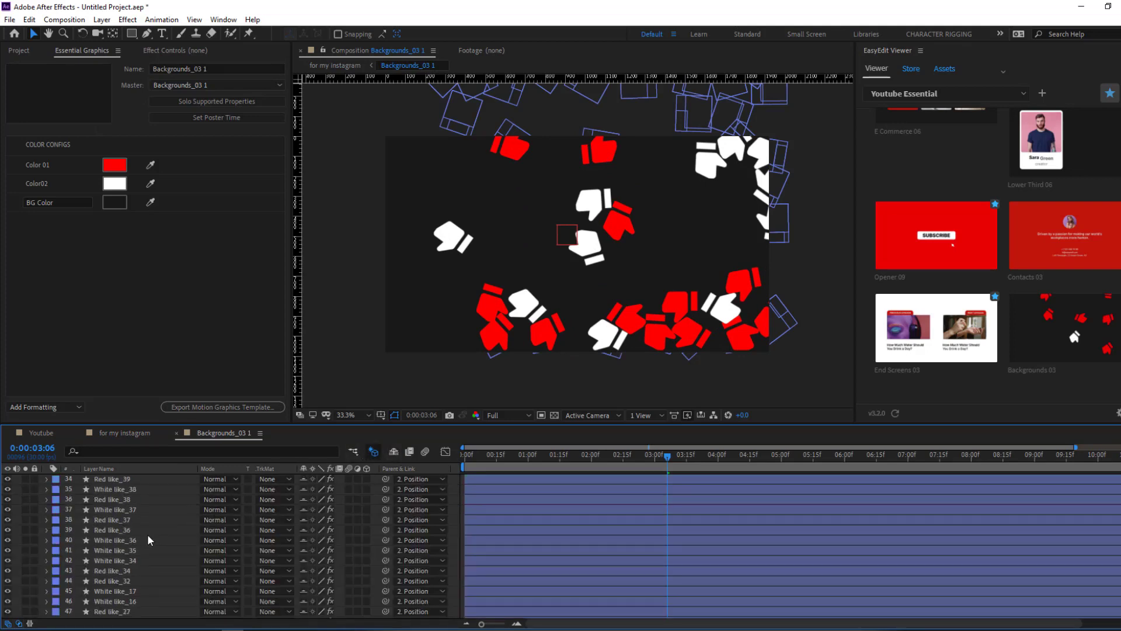
scroll(146, 524, "down", 5)
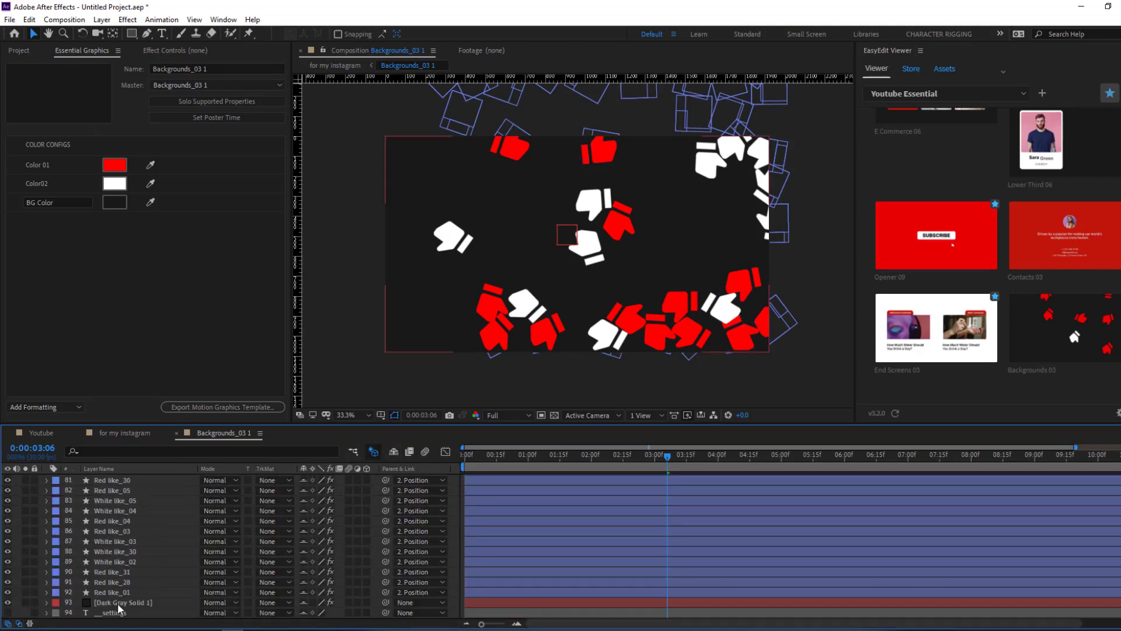
left_click(15, 606)
left_click(8, 603)
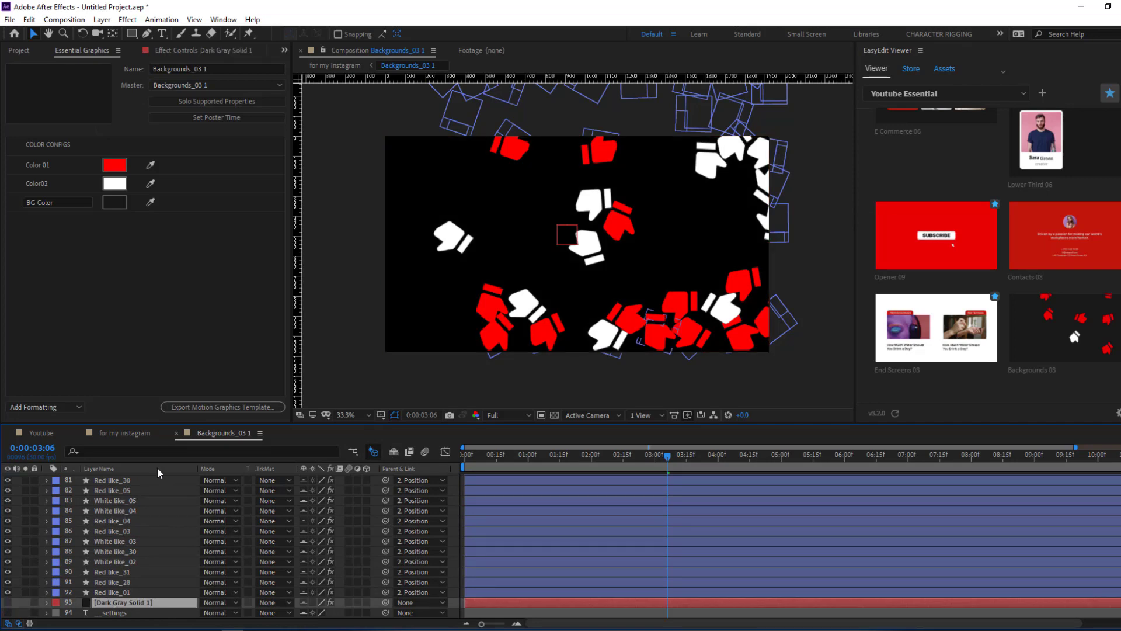
- Return to the 'for my instagram' composition and play back the background burst animation
left_click(117, 435)
left_click_drag(450, 454, 289, 492)
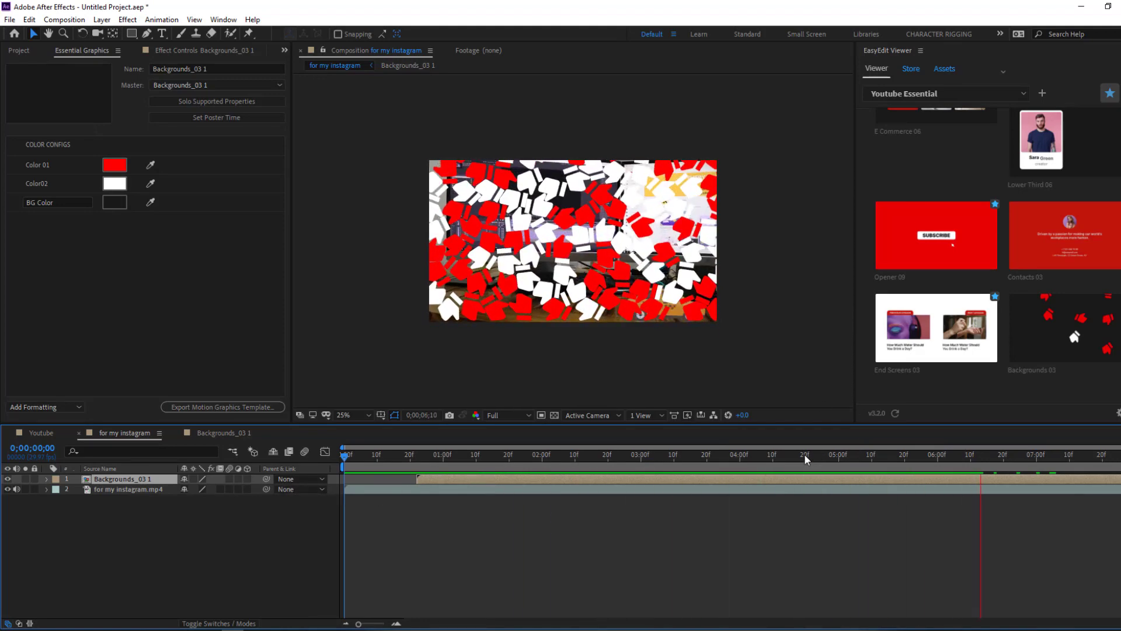
left_click_drag(804, 456, 416, 466)
key("space")
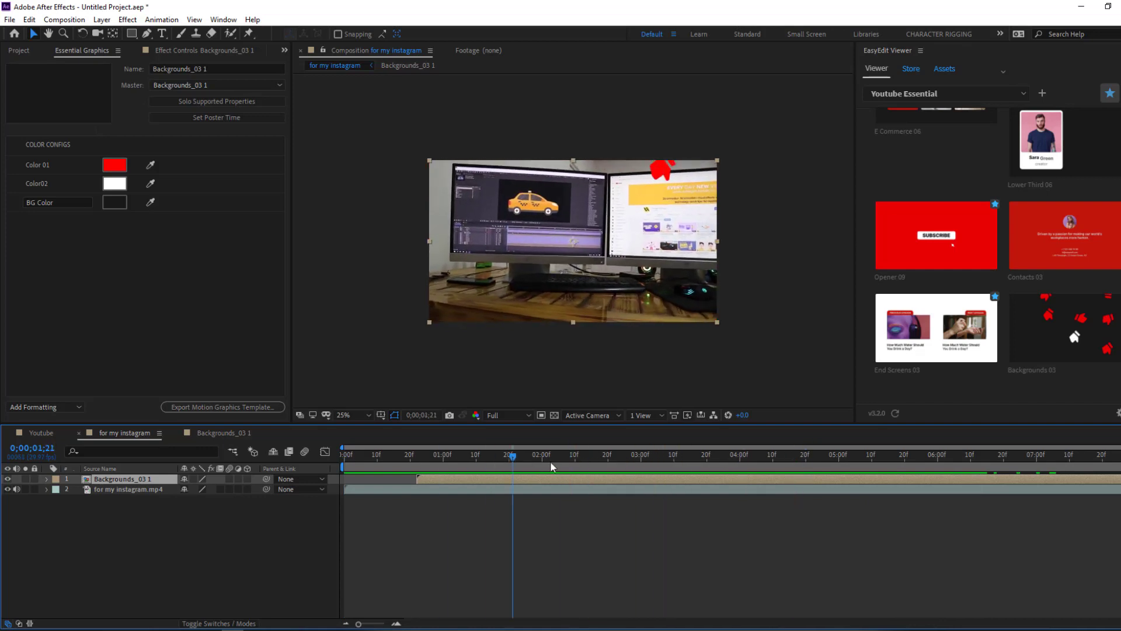
left_click(222, 434)
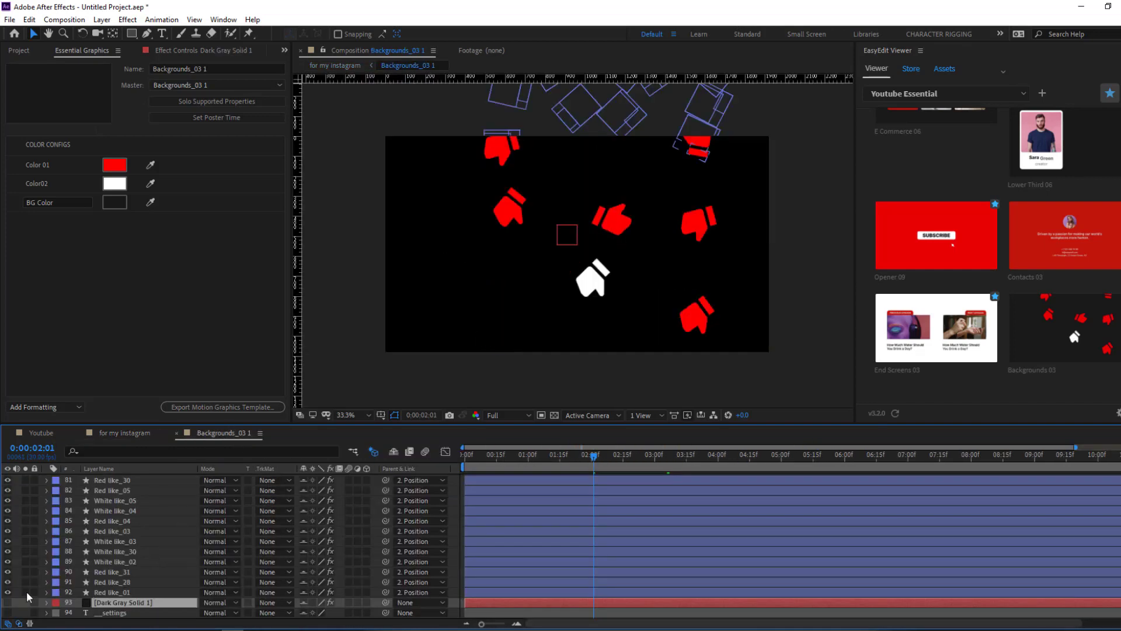
left_click(125, 433)
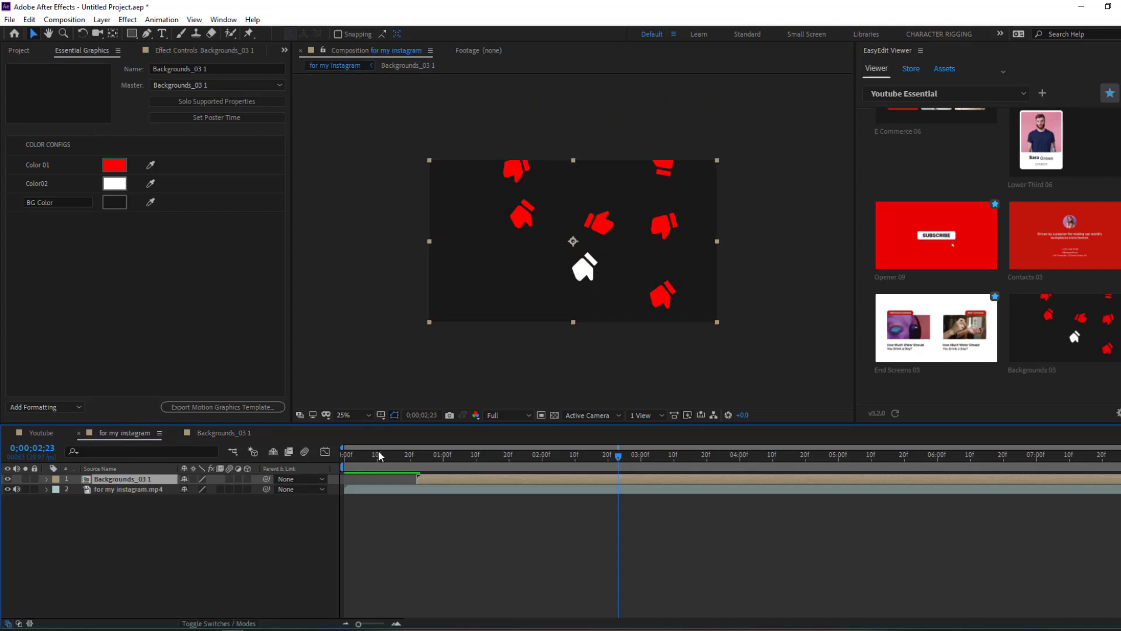
- Recolour the background with Color 01 yellow, Color02 light blue (5FAEFF) and BG Color green
left_click_drag(407, 457, 449, 467)
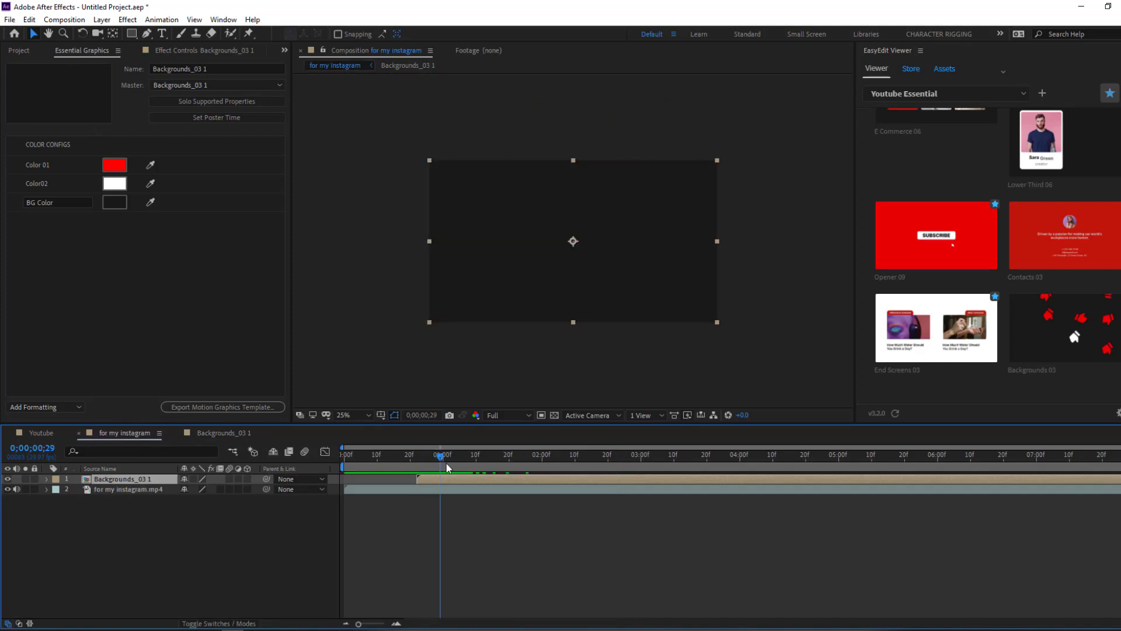
left_click(123, 166)
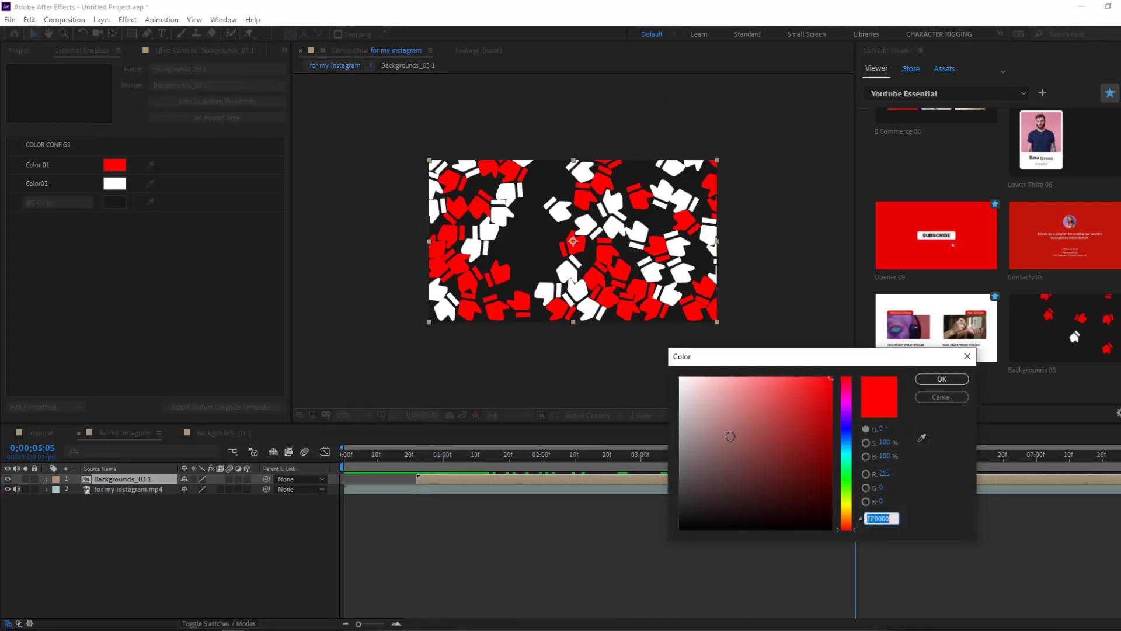
left_click(849, 508)
left_click(918, 379)
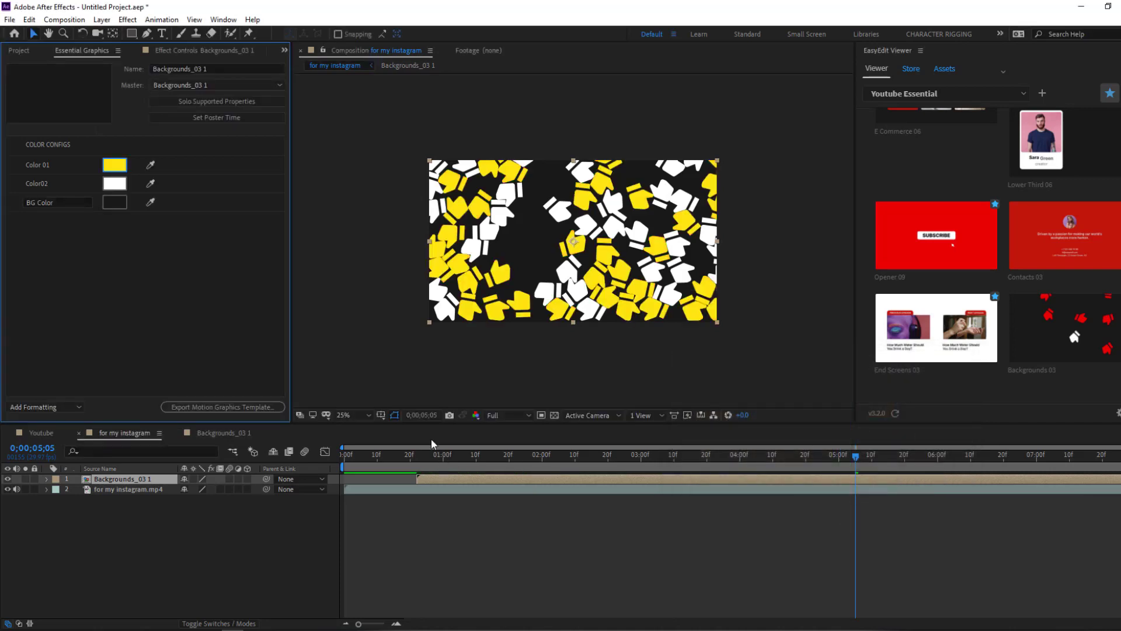
left_click(116, 184)
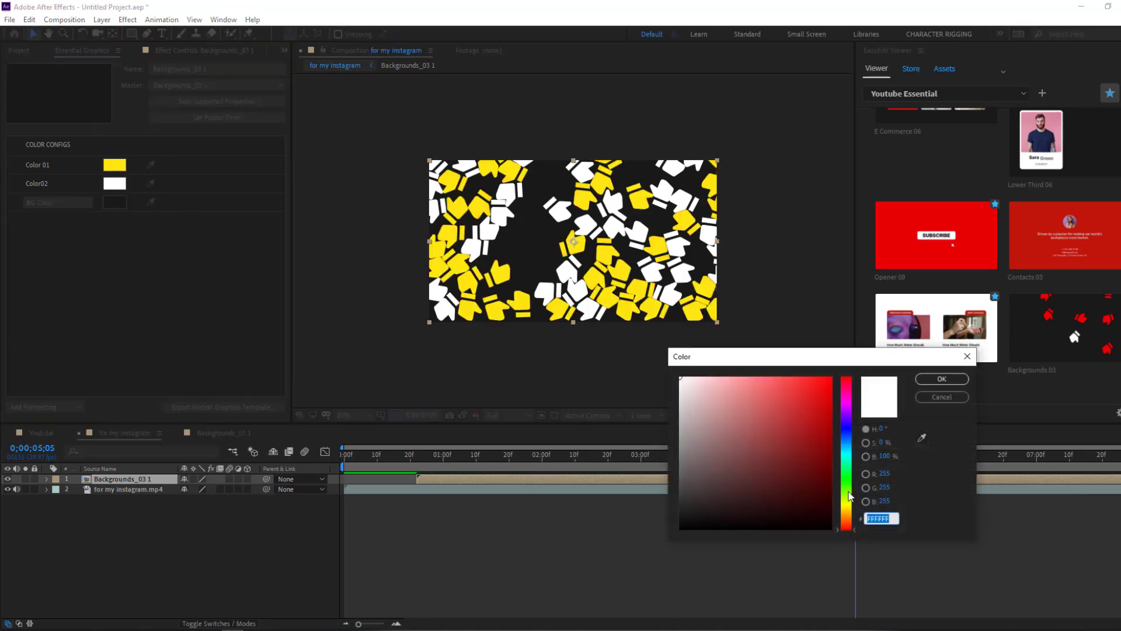
left_click(845, 440)
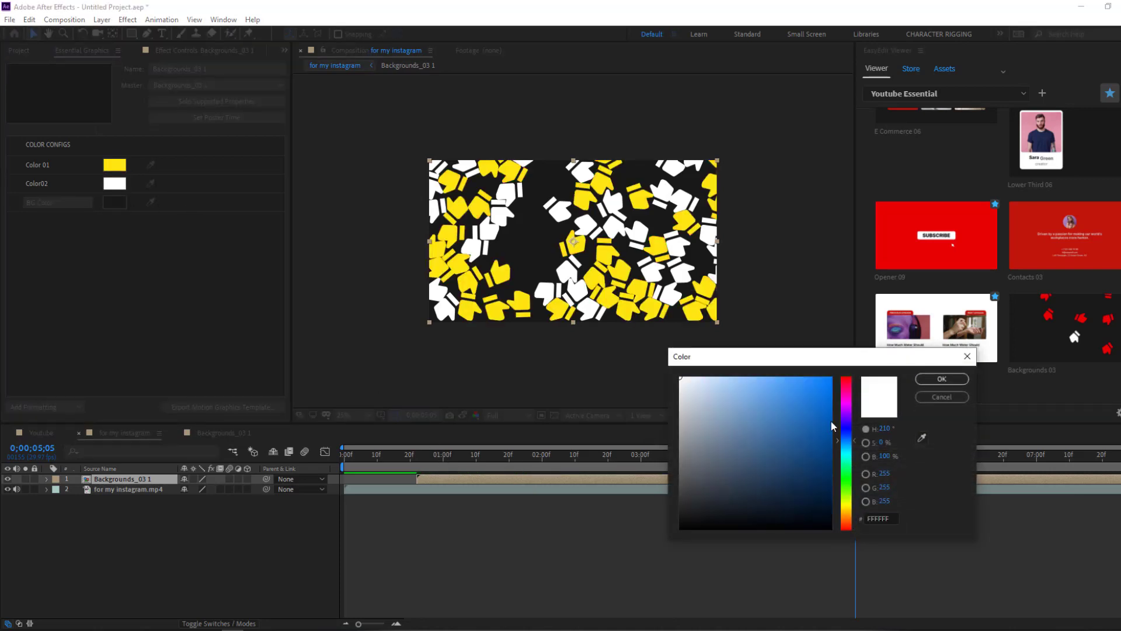
left_click(942, 380)
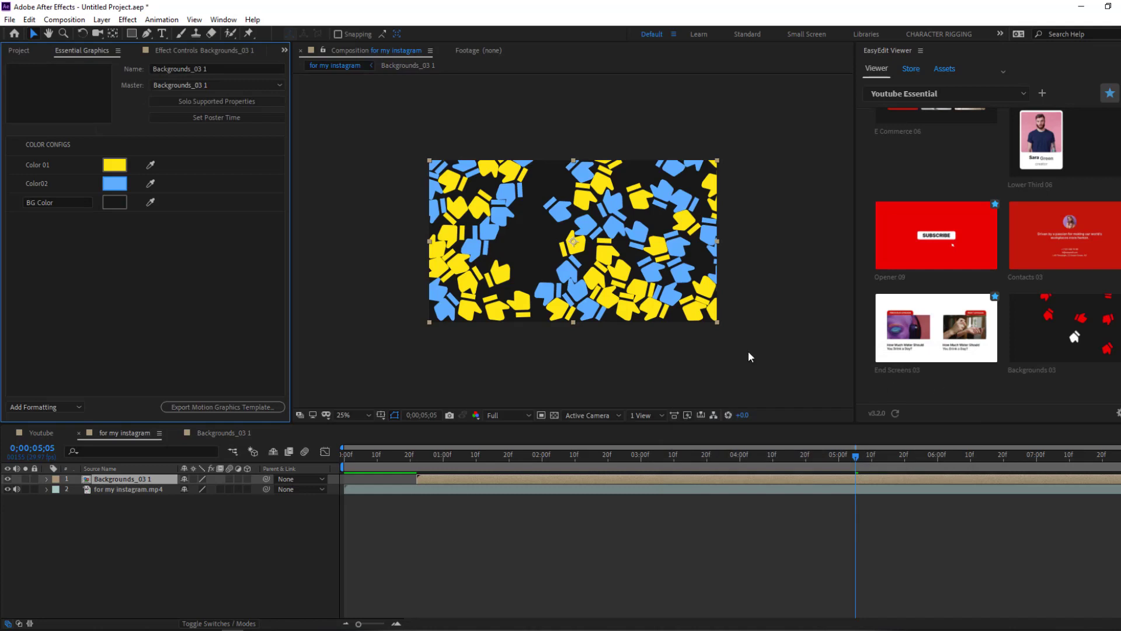
left_click(115, 202)
mouse_move(851, 464)
left_mouse_down()
mouse_move(851, 503)
mouse_move(852, 485)
left_mouse_up()
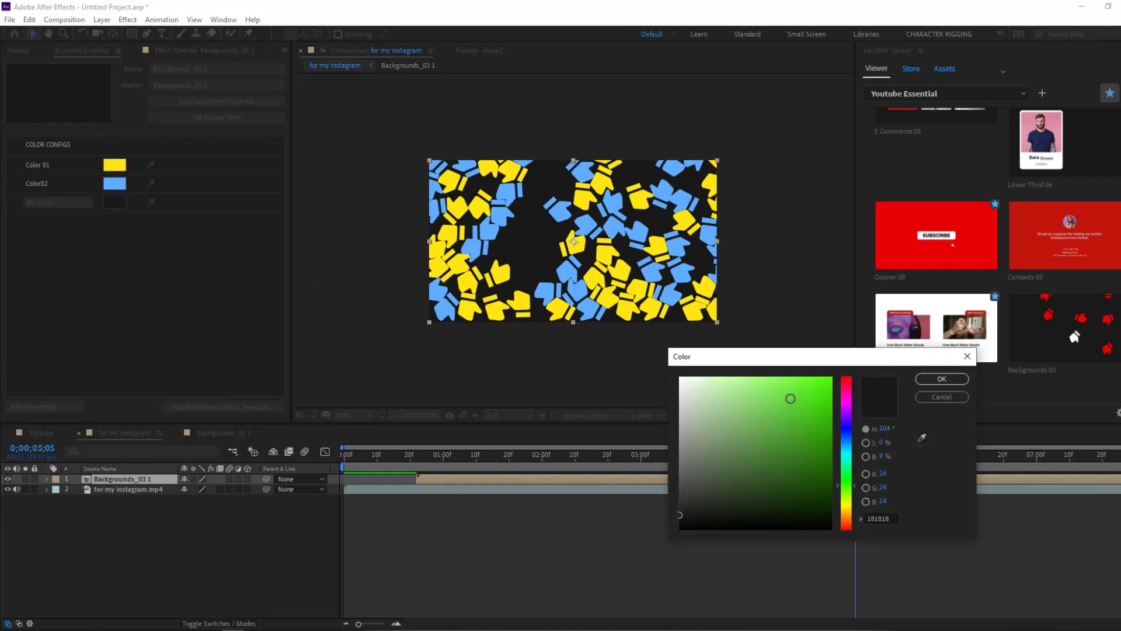
left_click(959, 377)
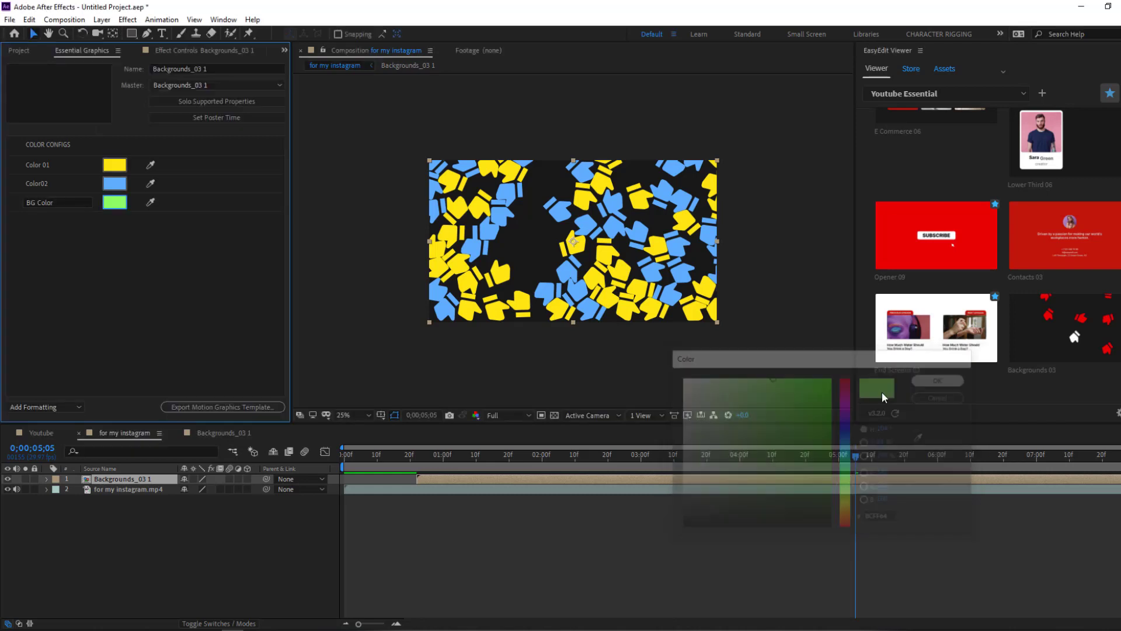
left_click_drag(354, 456, 367, 470)
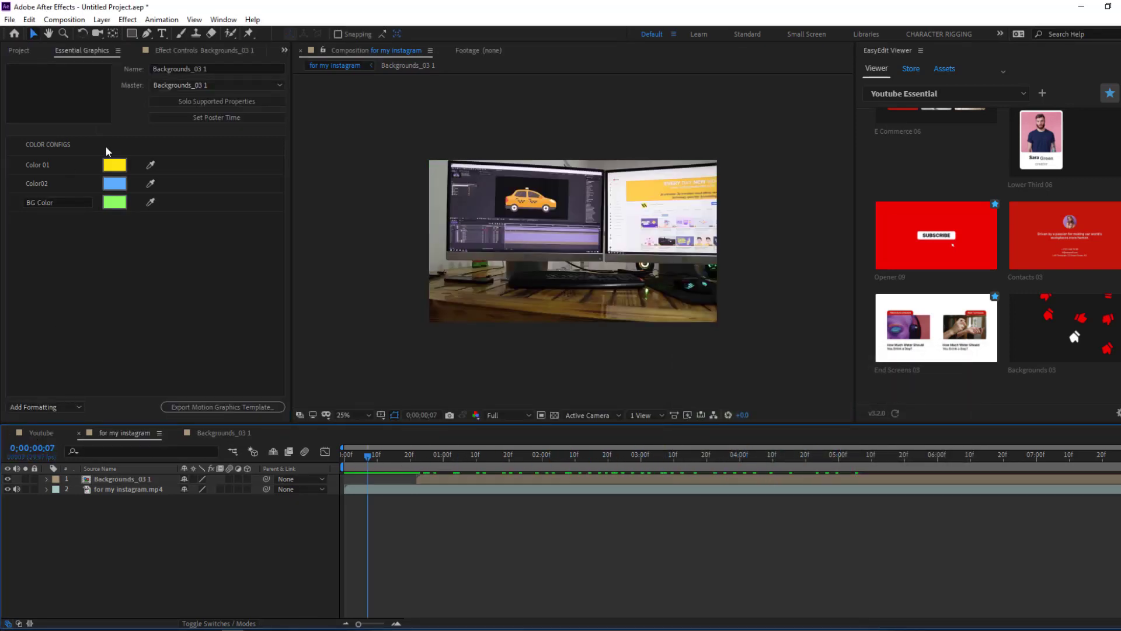
- Add the Lower Third 06 template to the composition and preview its intro
scroll(983, 263, "up", 3)
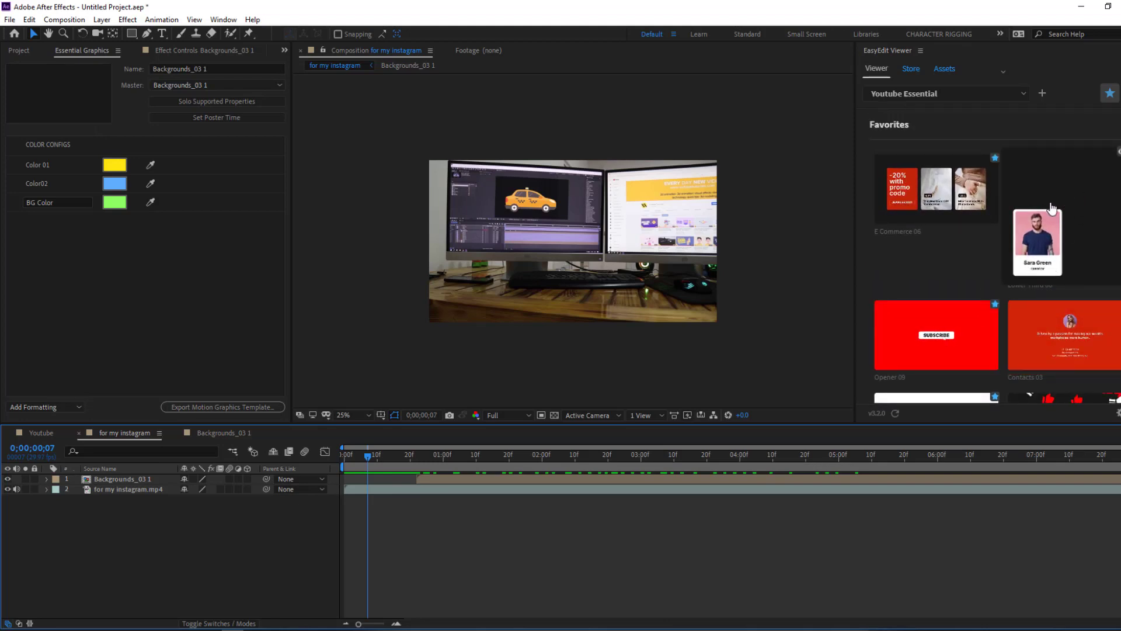
left_click(1052, 209)
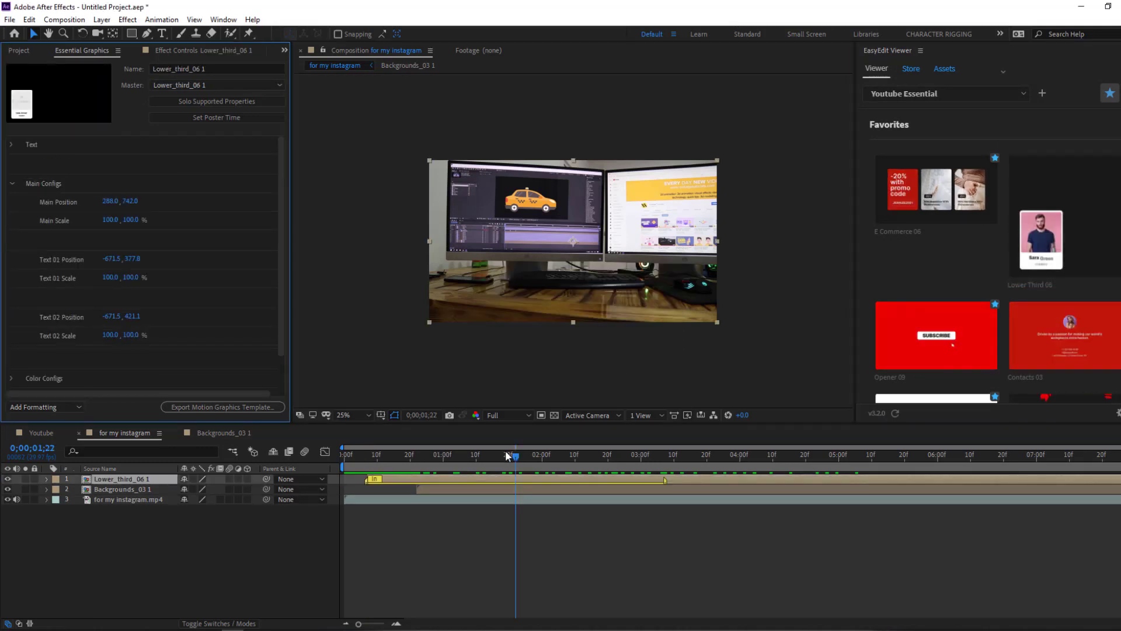
left_click_drag(388, 468, 479, 464)
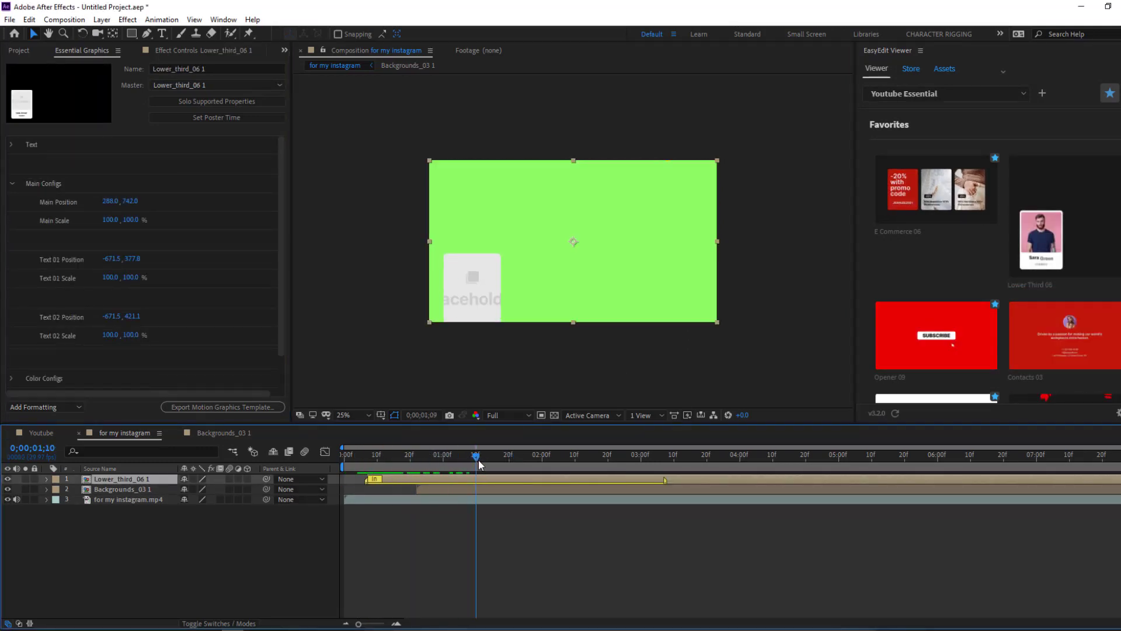
left_click_drag(555, 458, 668, 457)
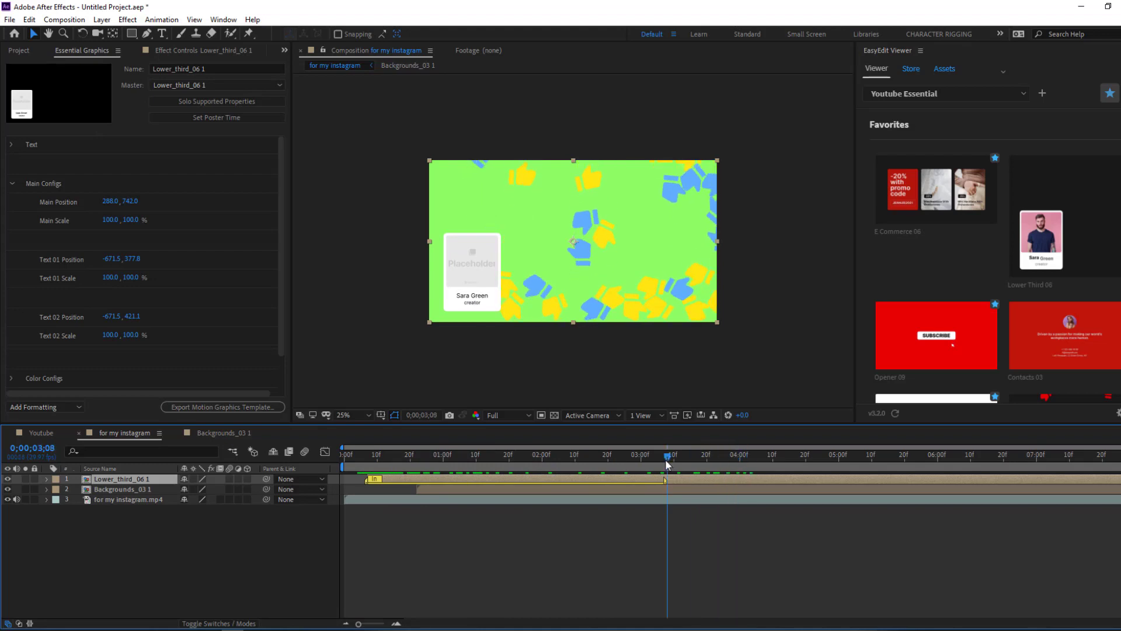
- Hide the Backgrounds_03 1 layer and solo the Lower_third_06 1 layer
left_click(115, 489)
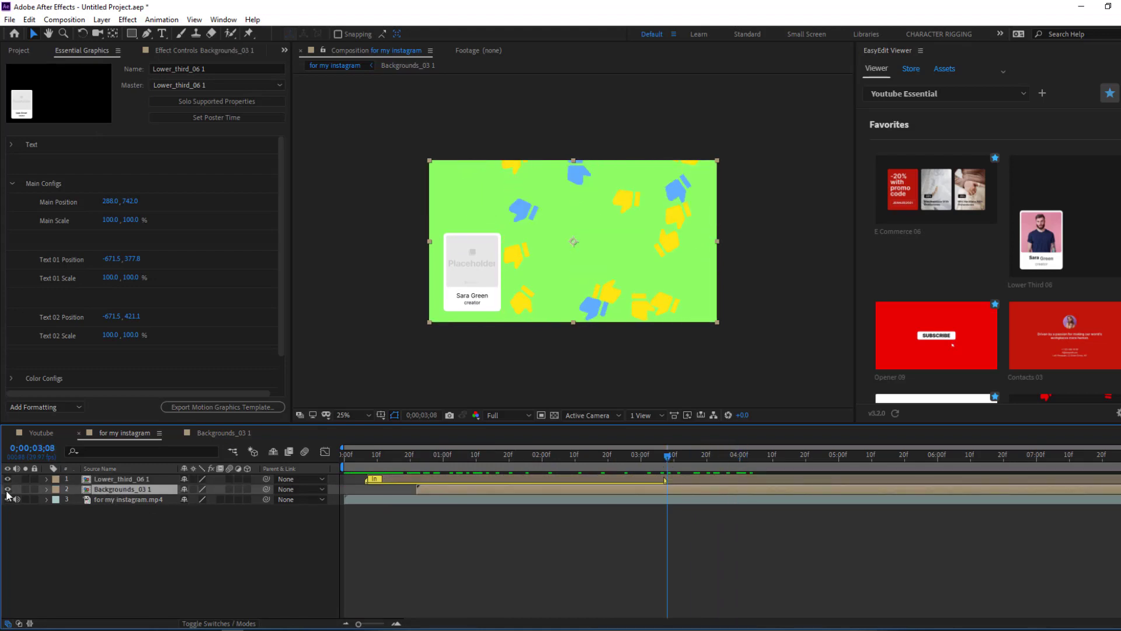
left_click(7, 488)
left_click_drag(433, 454, 710, 448)
left_click(92, 480)
left_click(25, 479)
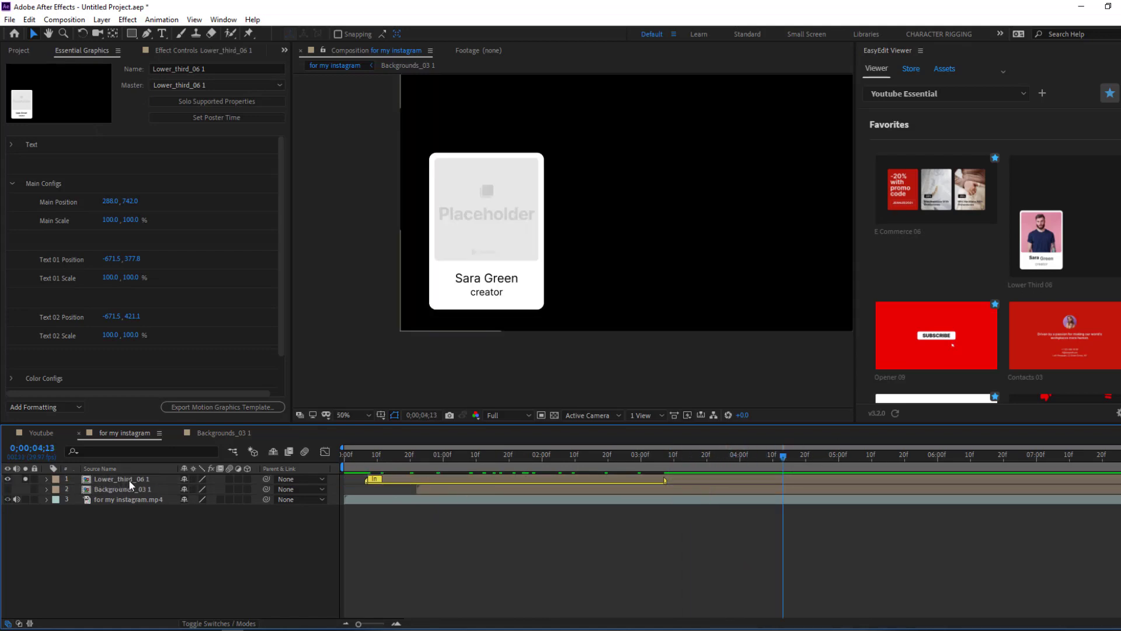
- Move the lower-third card to Main Position 437, 1089 and set Main Scale to 201, 263%
left_click(128, 479)
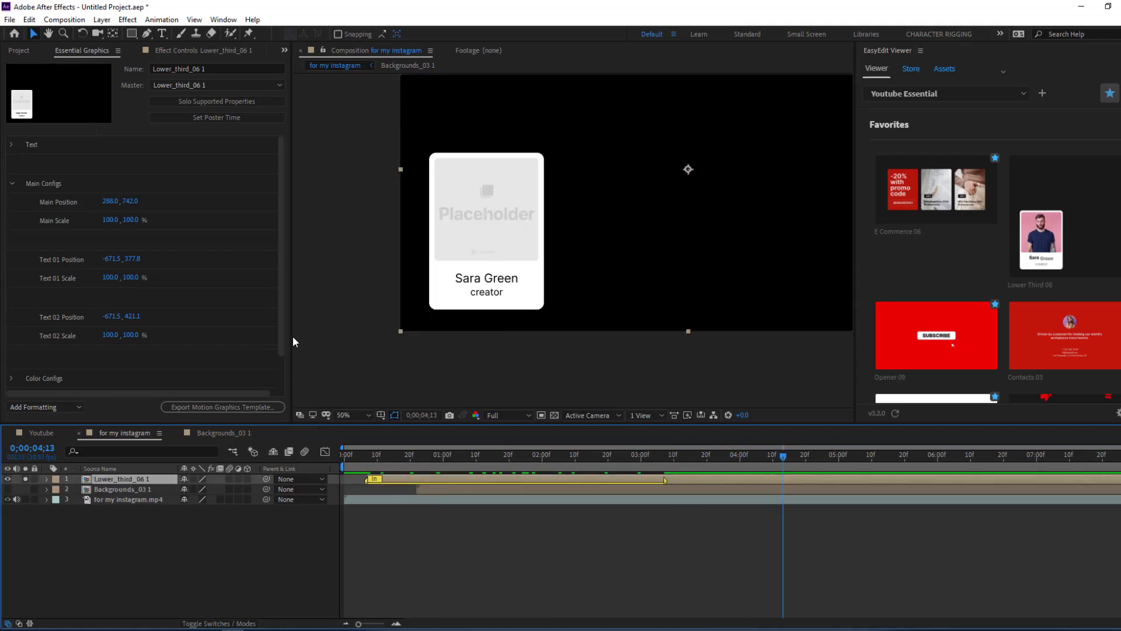
left_click(282, 313)
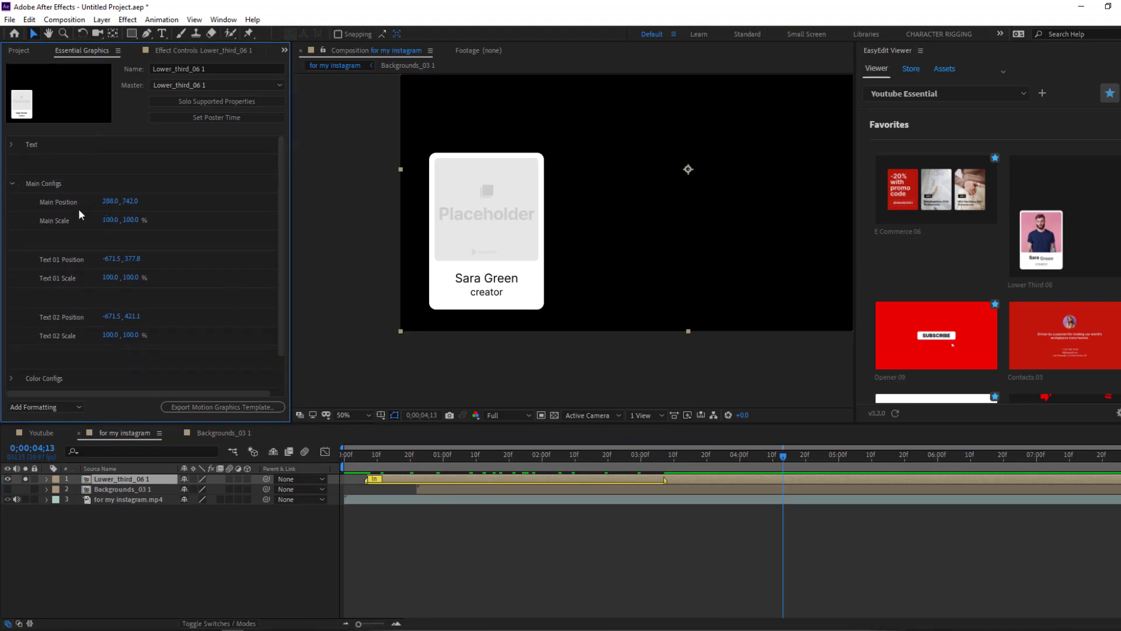
left_click_drag(110, 202, 237, 220)
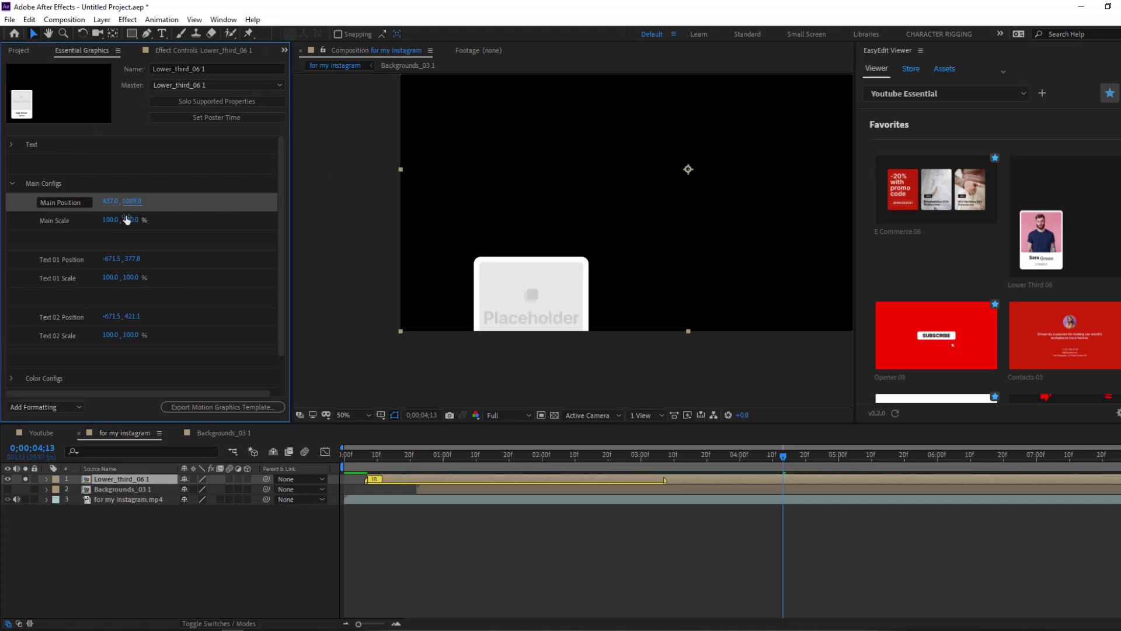
left_click_drag(111, 221, 231, 219)
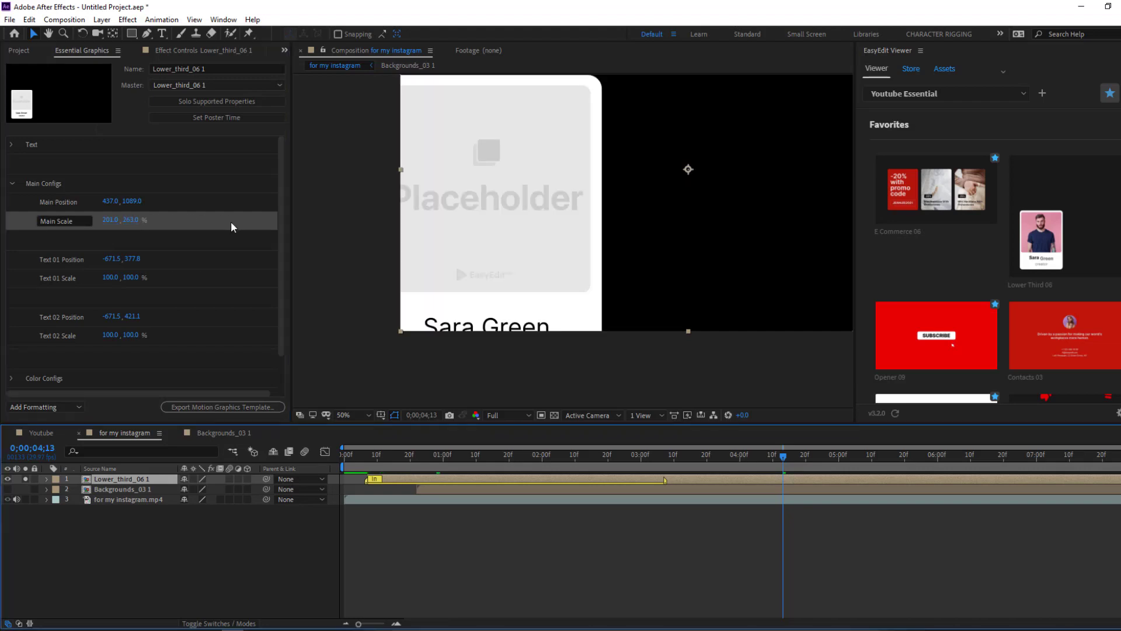
scroll(222, 377, "down", 2)
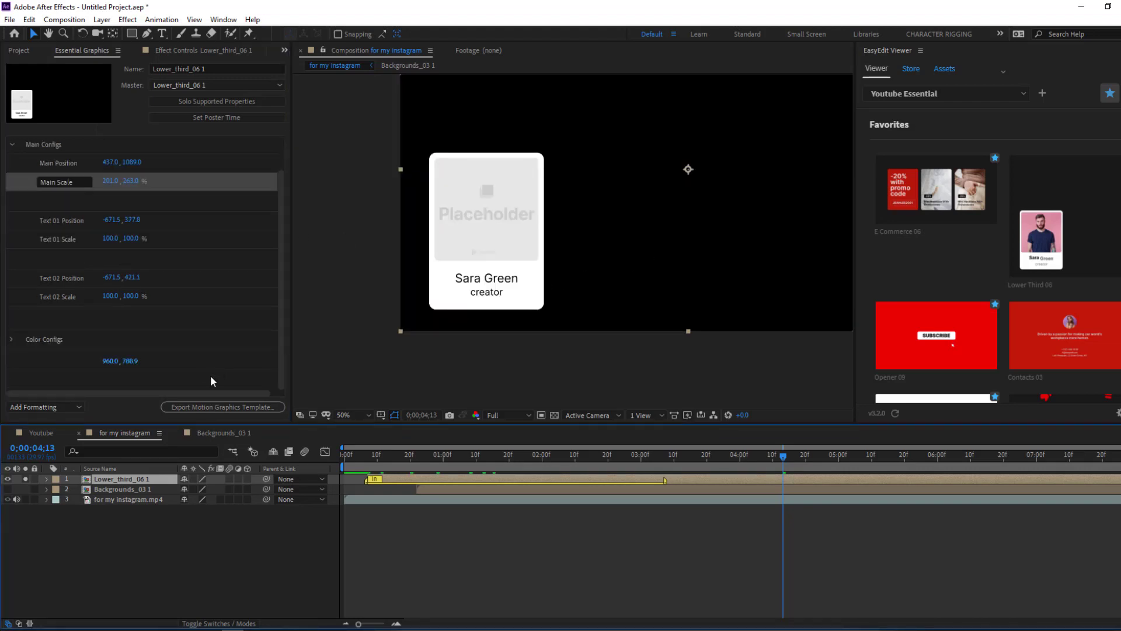
left_click(11, 339)
- Colour the lower-third card's box light blue and its text bright yellow
scroll(33, 359, "down", 2)
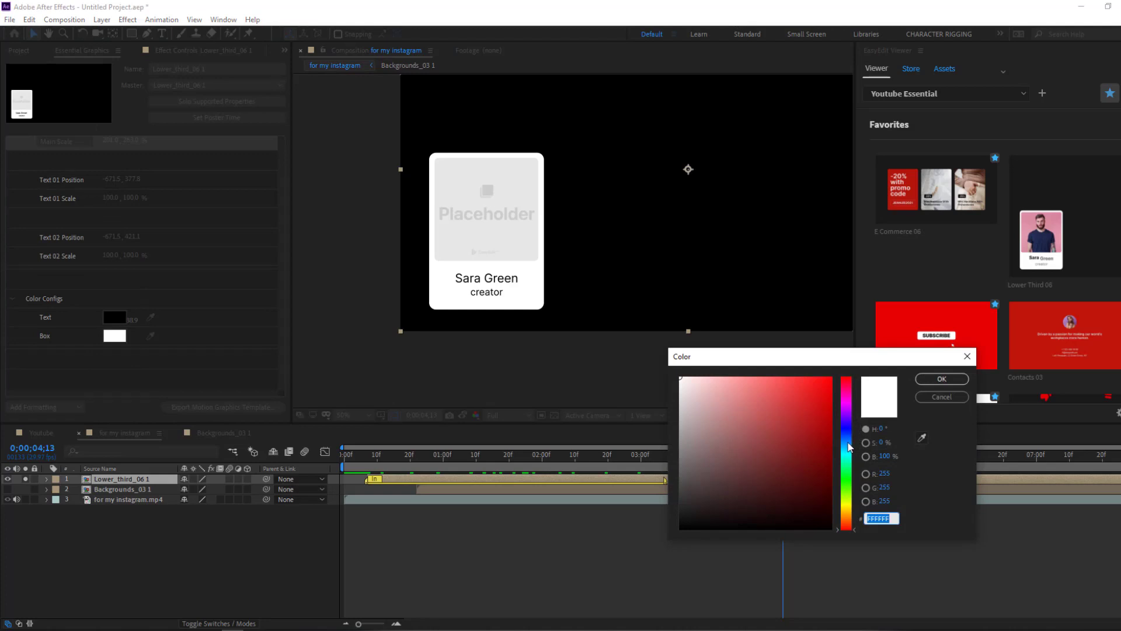
left_click(848, 447)
left_click(794, 383)
left_click(942, 379)
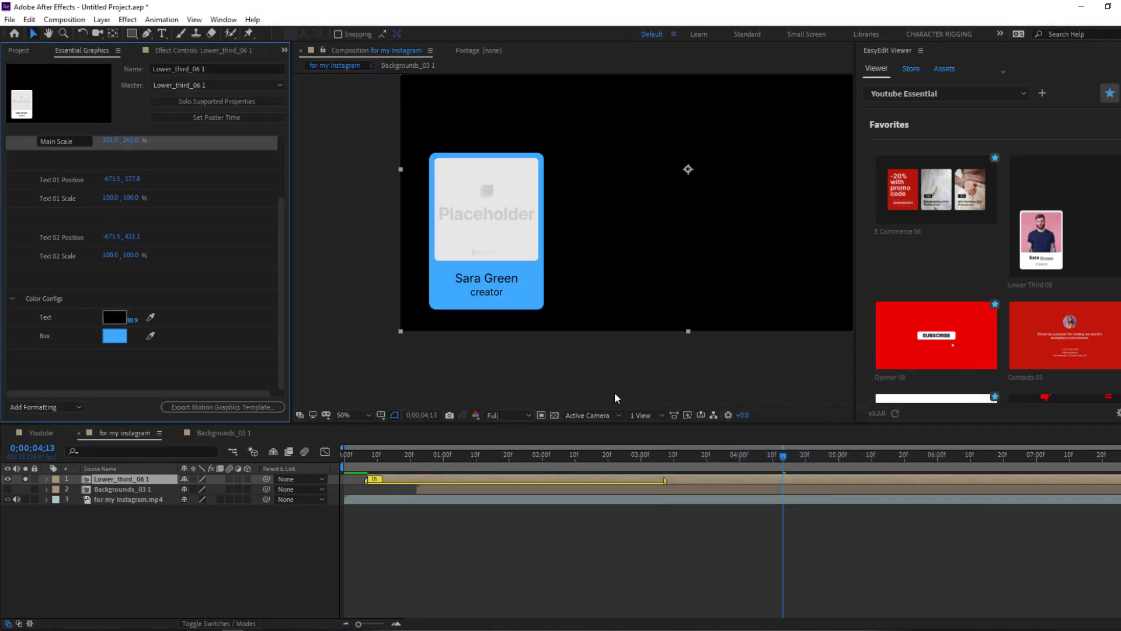
left_click(109, 321)
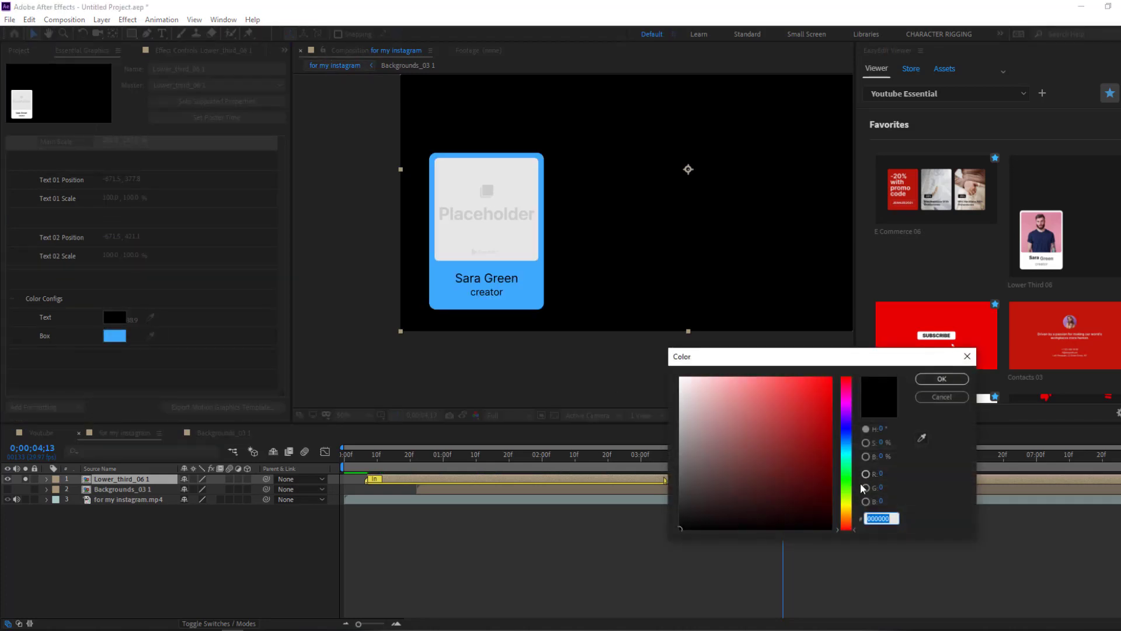
left_click(848, 505)
left_click_drag(848, 506, 848, 510)
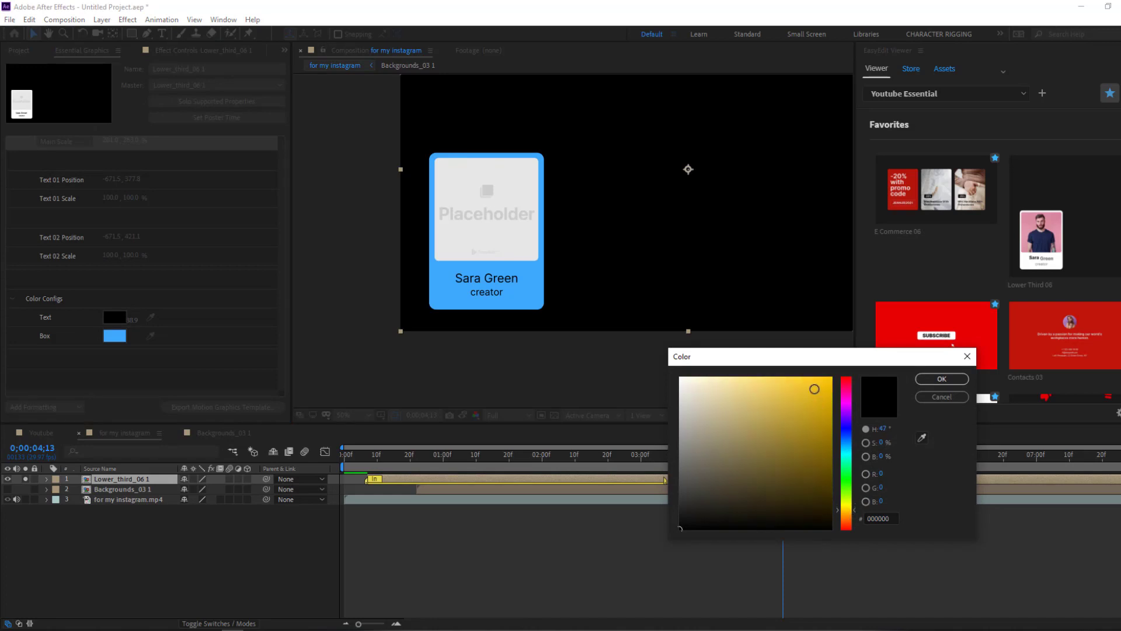
left_click(814, 389)
left_click(941, 378)
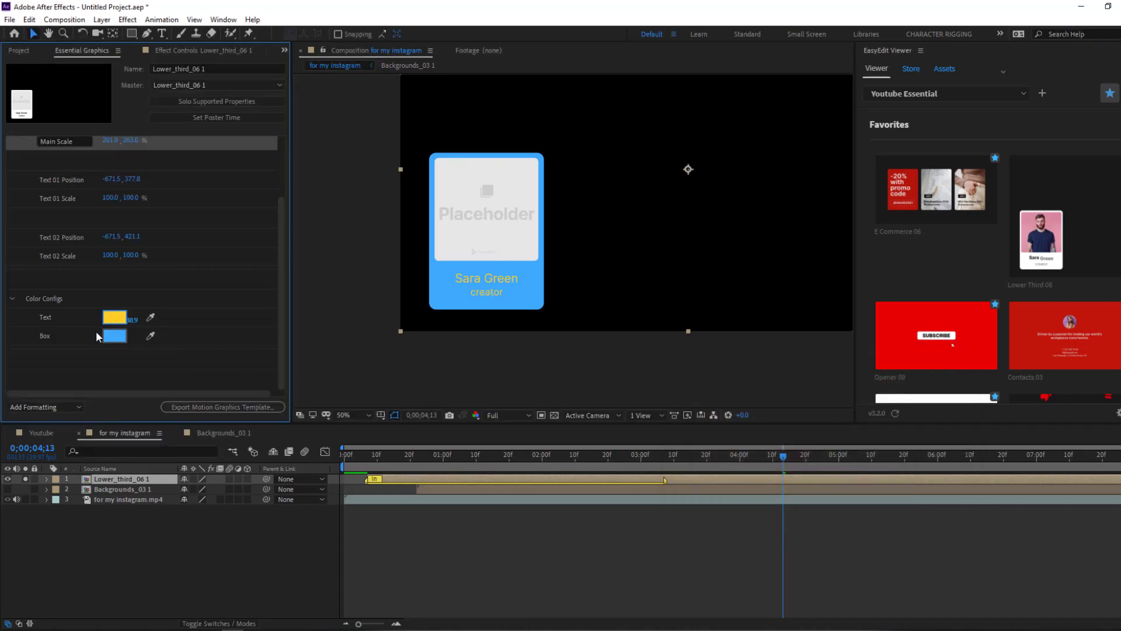
scroll(117, 321, "up", 3)
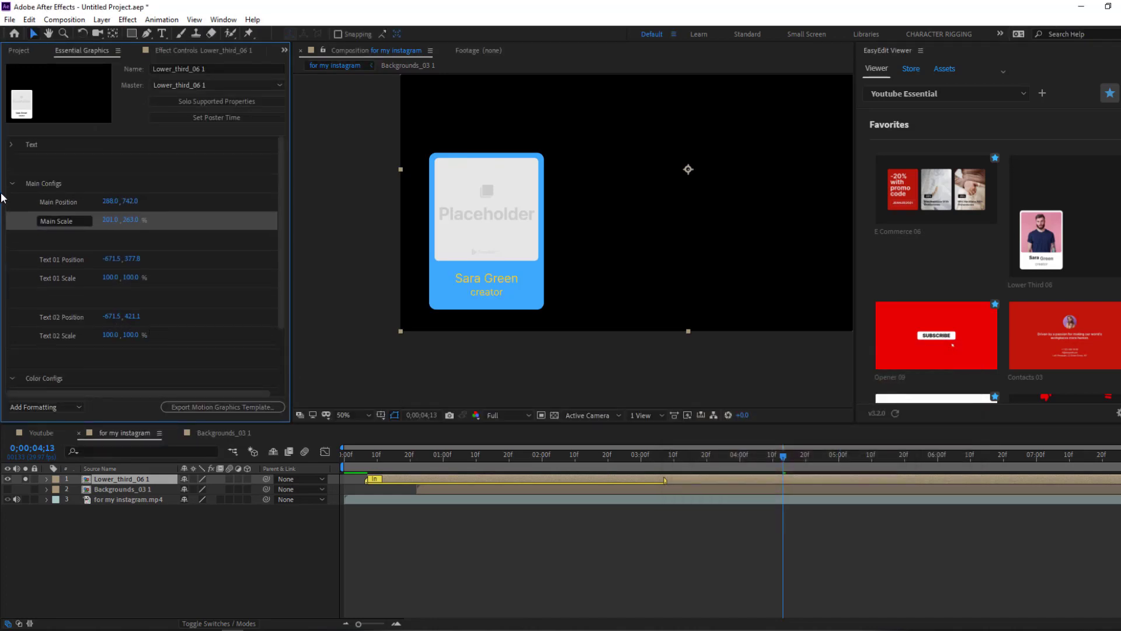
- Enter the presenter's name as the card's Text 01
left_click(10, 146)
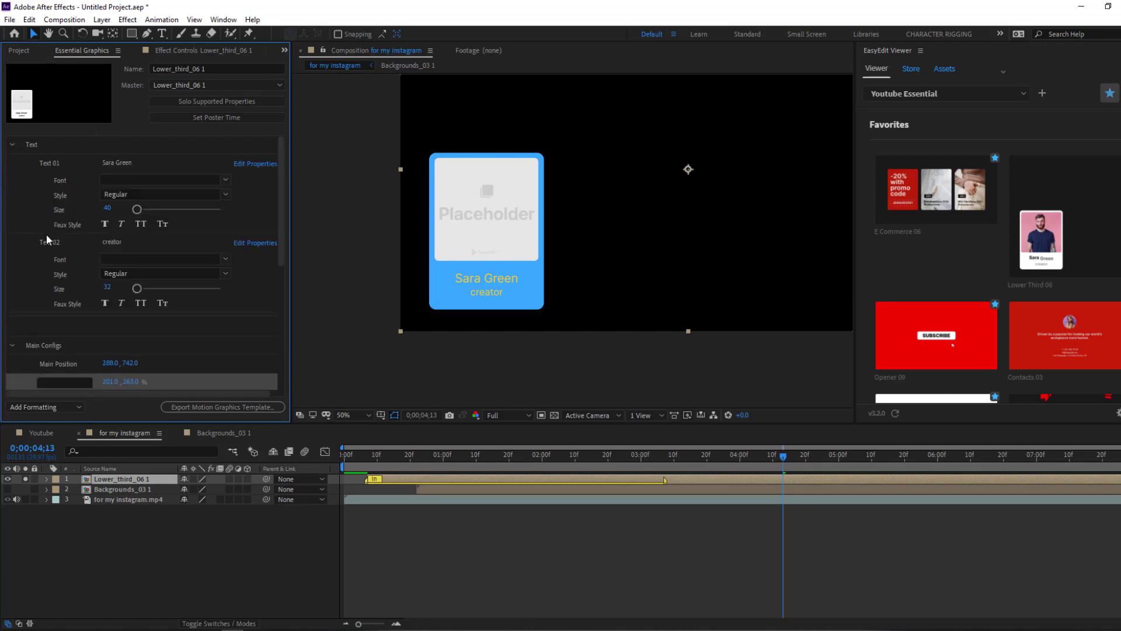
left_click(164, 164)
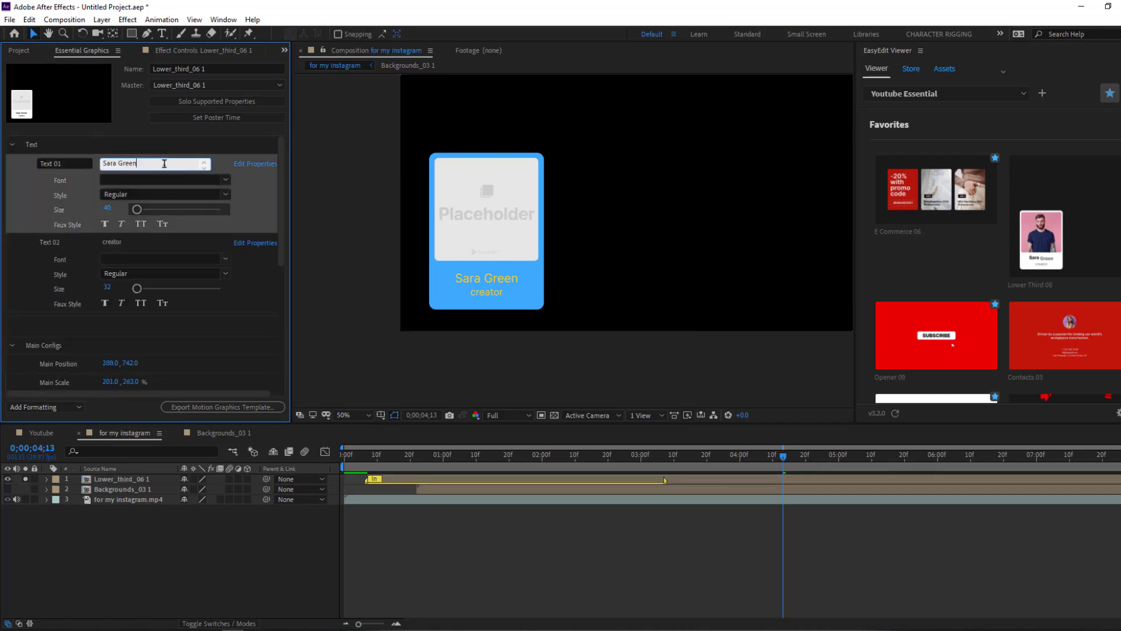
key("ctrl+a")
type("N")
left_click(25, 221)
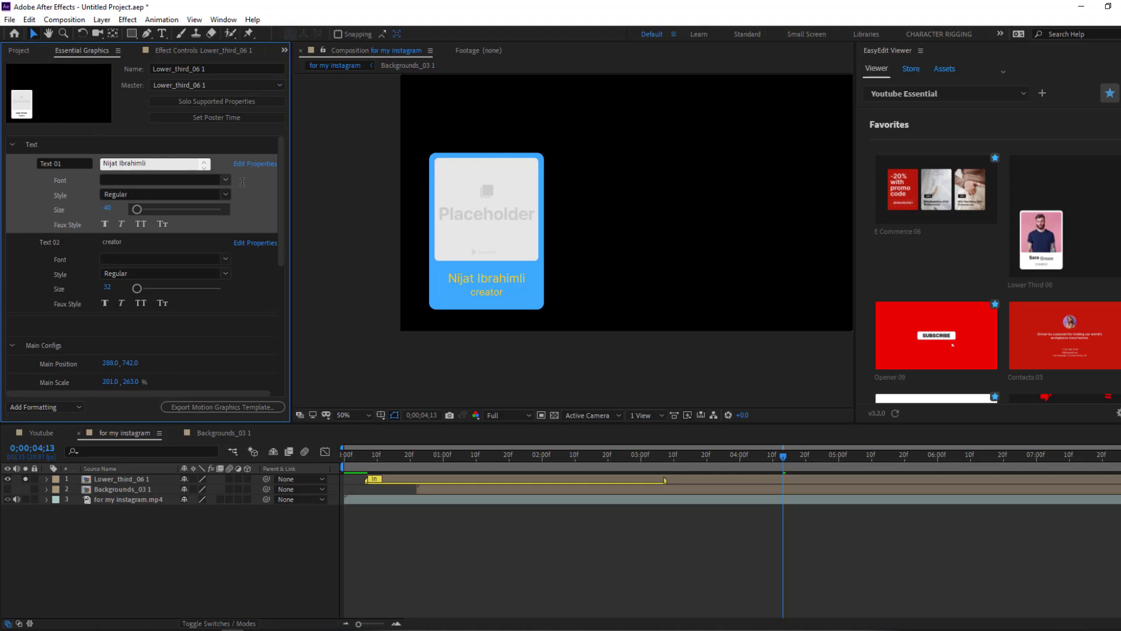
left_click(44, 312)
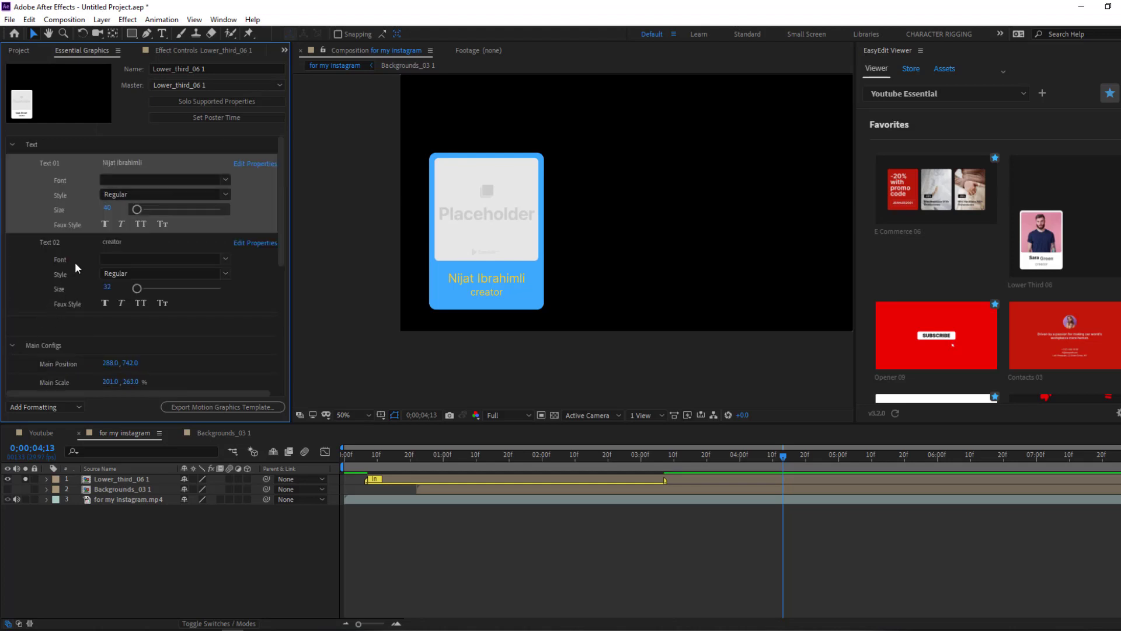
- Change the card's second line from 'creator' to 'Youtuber' and open the lower-third precomp
left_click(108, 242)
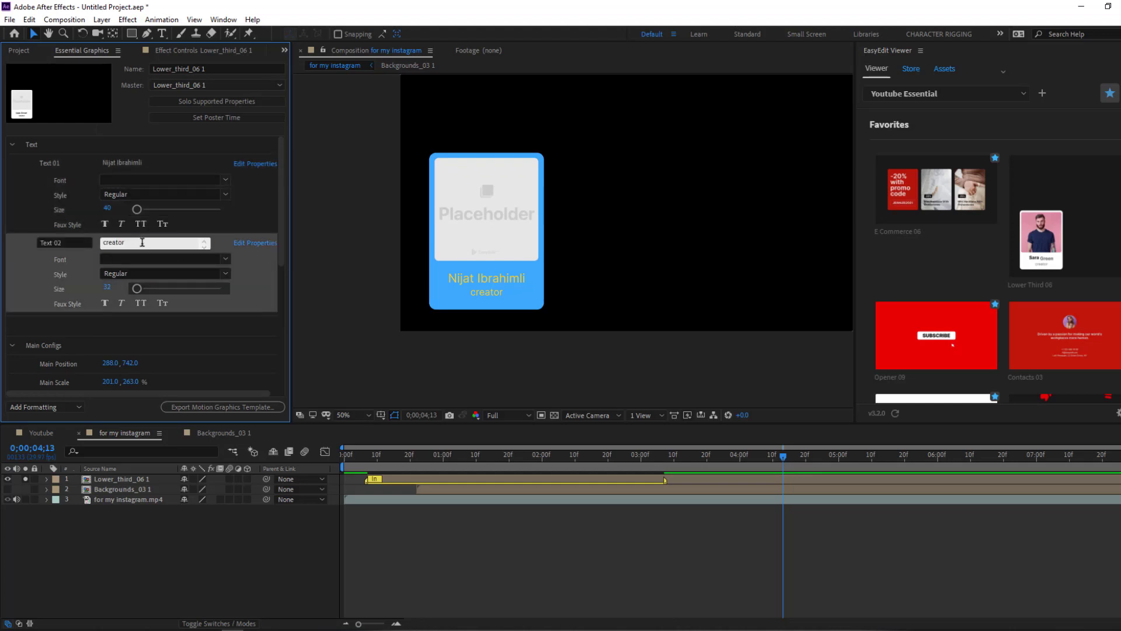
double_click(140, 243)
type("Youtuber")
left_click(110, 573)
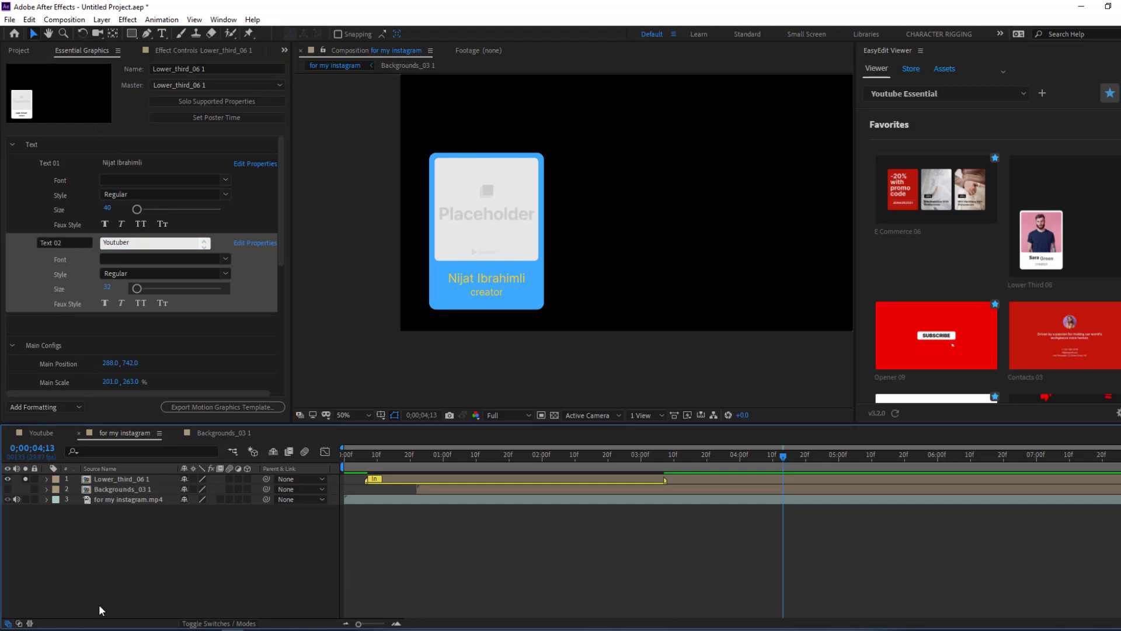
double_click(117, 480)
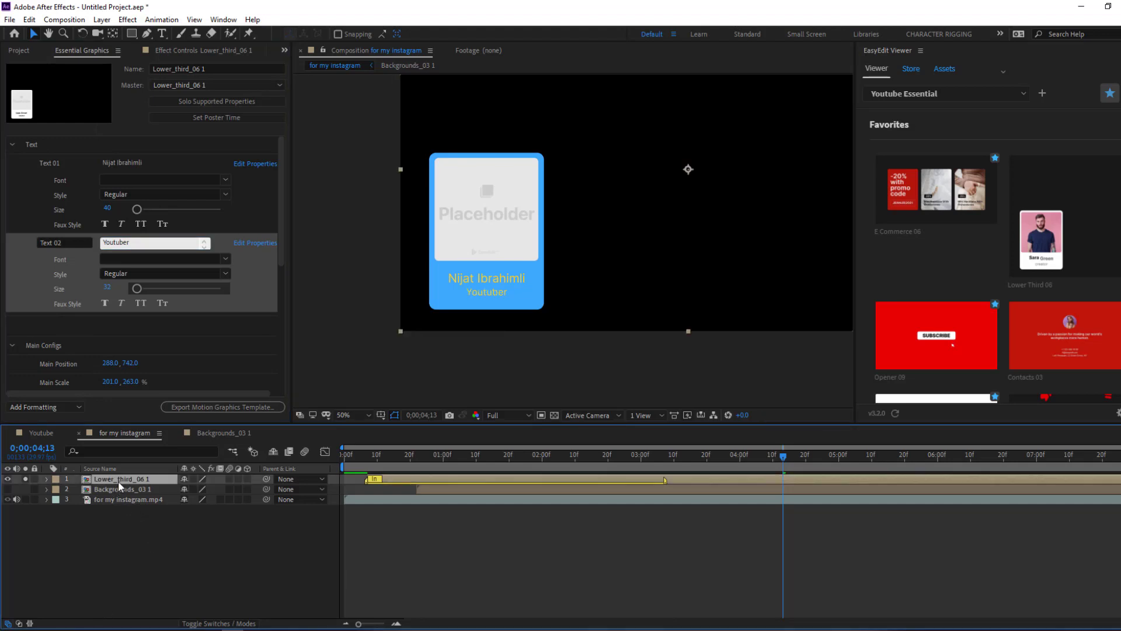
- Open the Placeholder_Lo_06 composition and list the project's footage and compositions
left_click_drag(547, 457, 487, 464)
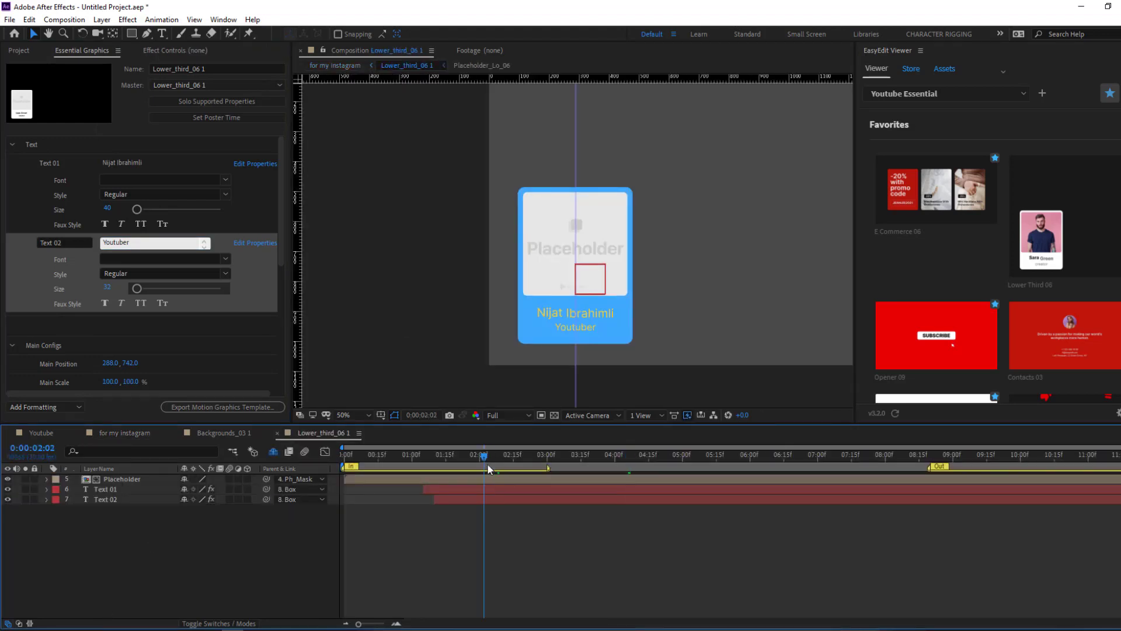
left_click(122, 479)
double_click(123, 479)
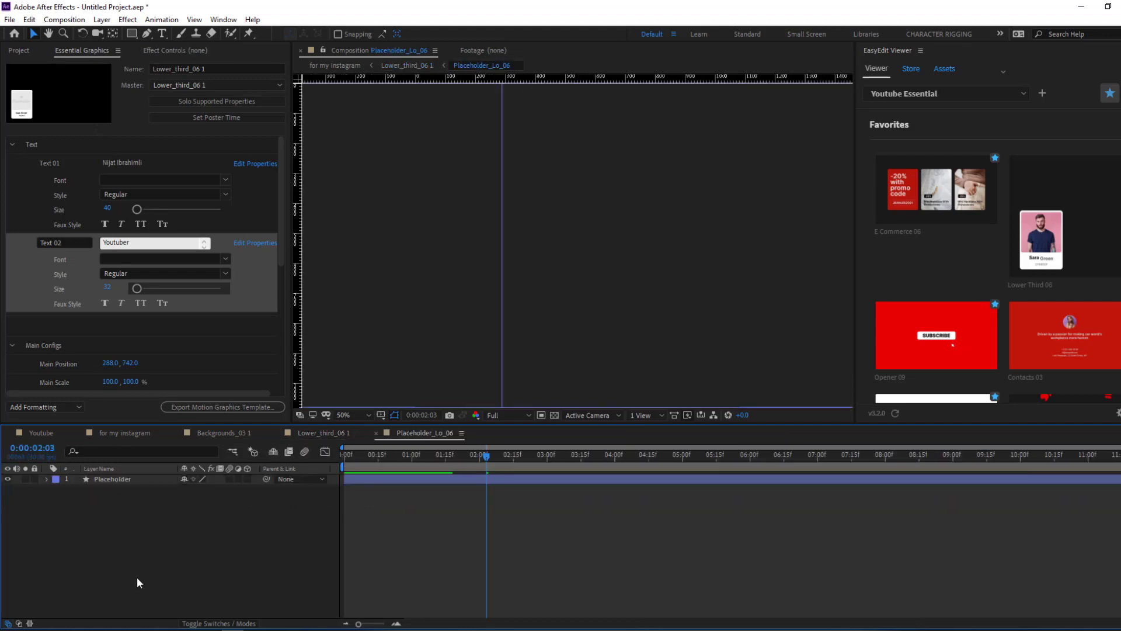
scroll(495, 363, "down", 1)
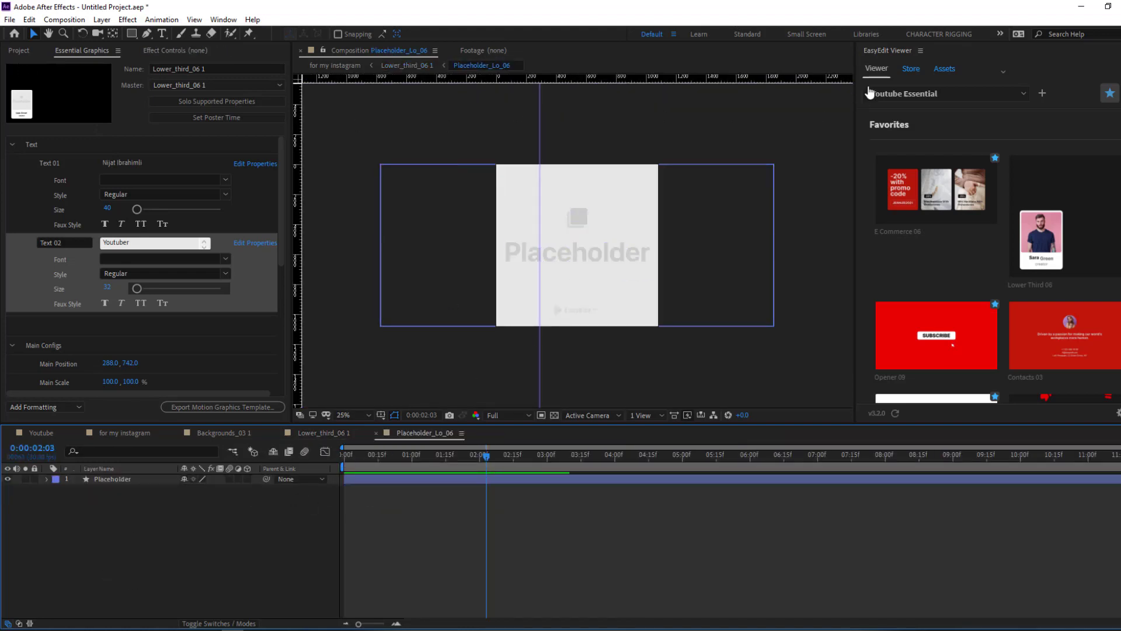
left_click(18, 50)
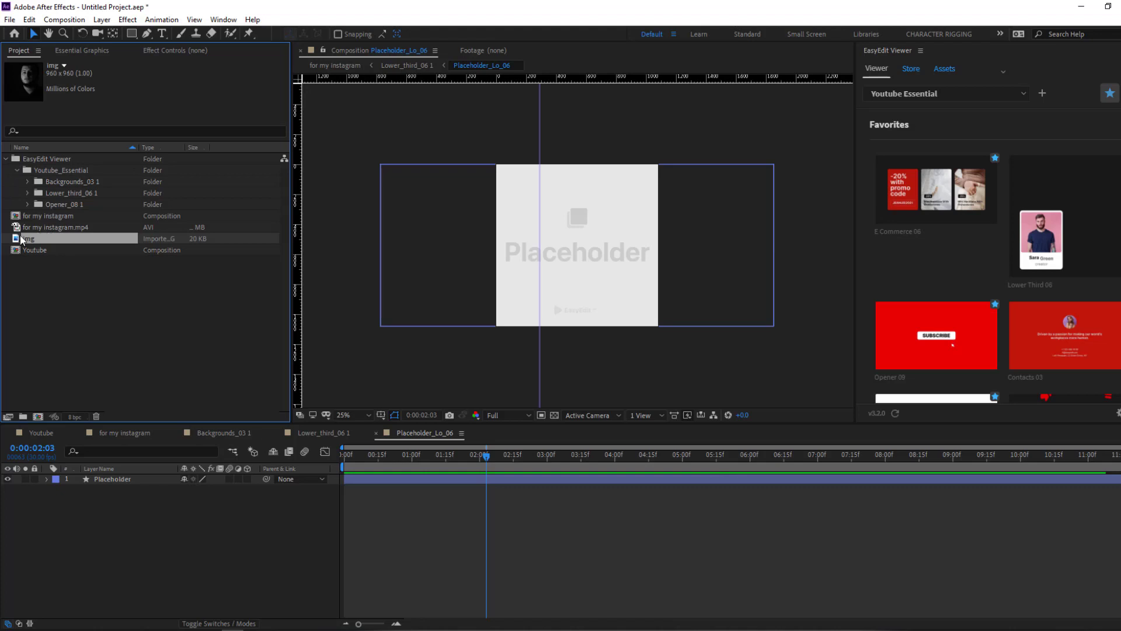
- Place the img portrait in Placeholder_Lo_06 at 120% scale, then preview the lower third
left_click_drag(35, 241, 209, 490)
key("s")
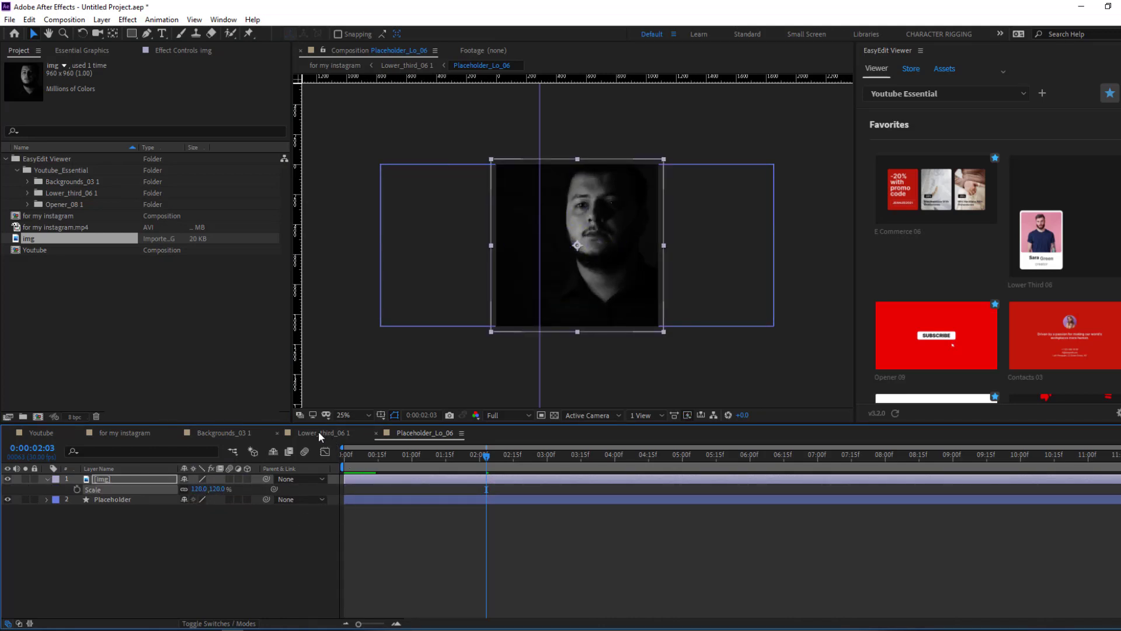
left_click(318, 432)
key("space")
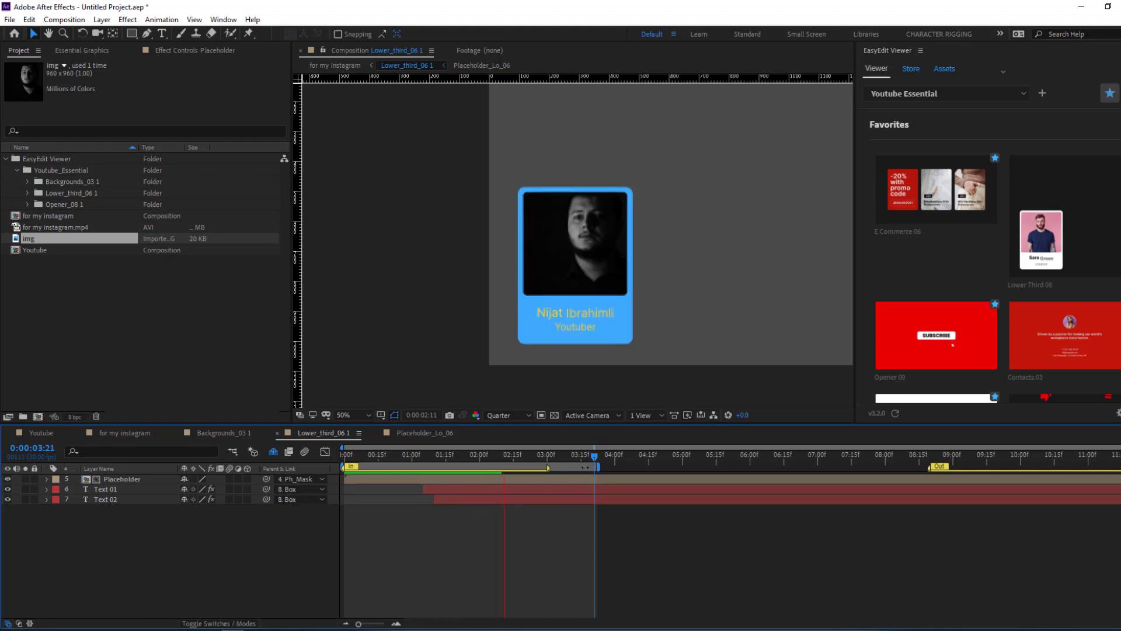
- Extend the work area end to about 10:05 and preview the card animation from the start
left_click(538, 453)
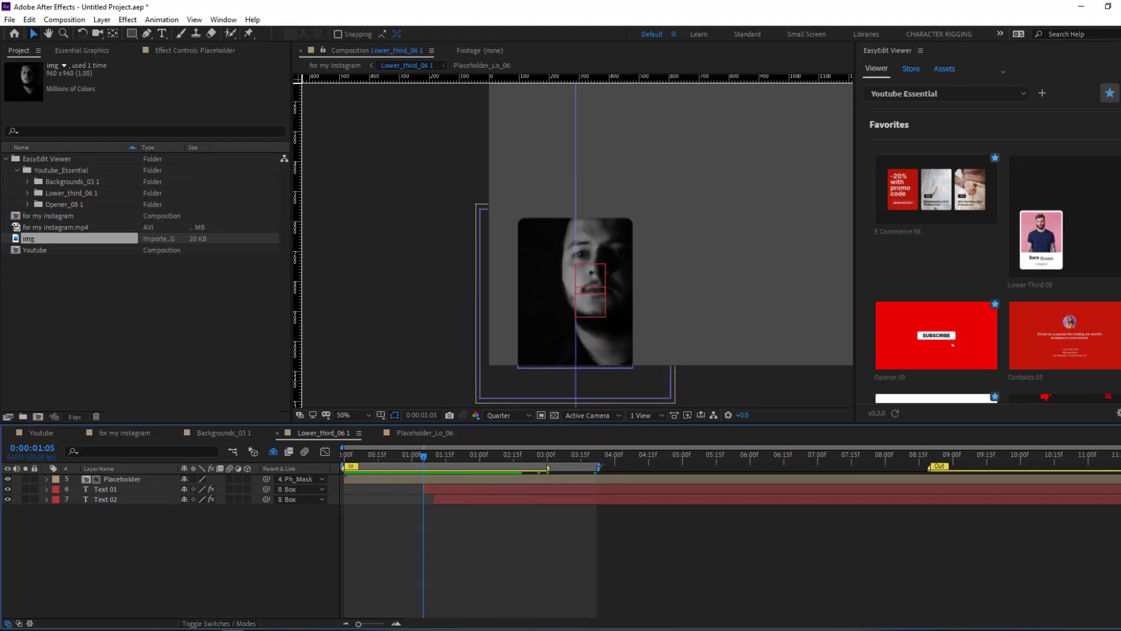
double_click(585, 466)
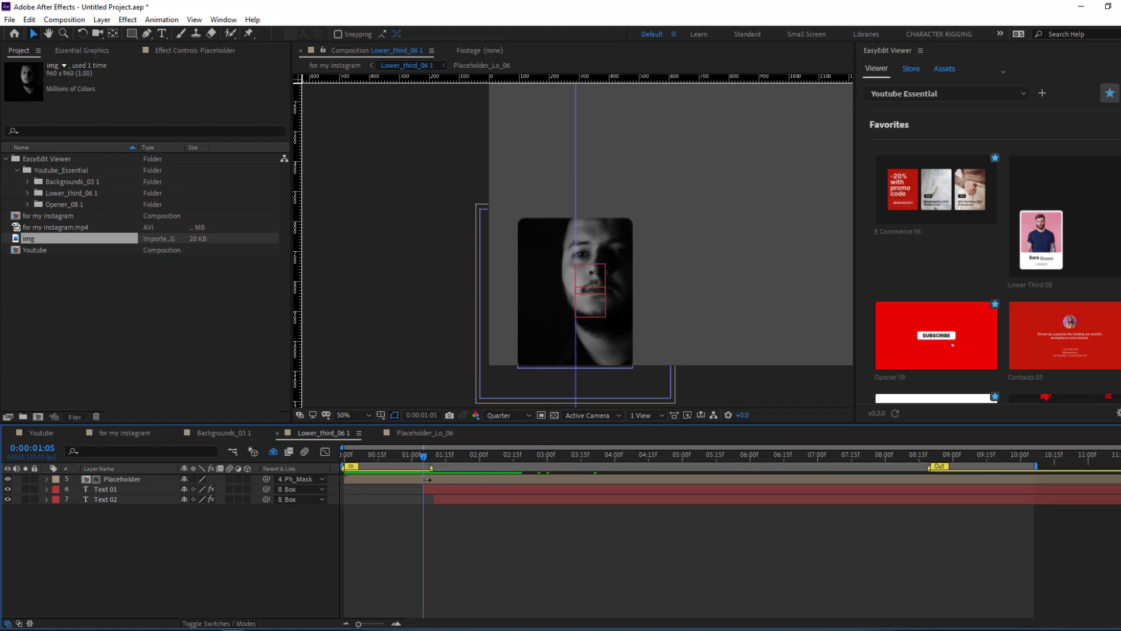
left_click_drag(405, 459, 318, 461)
key("space")
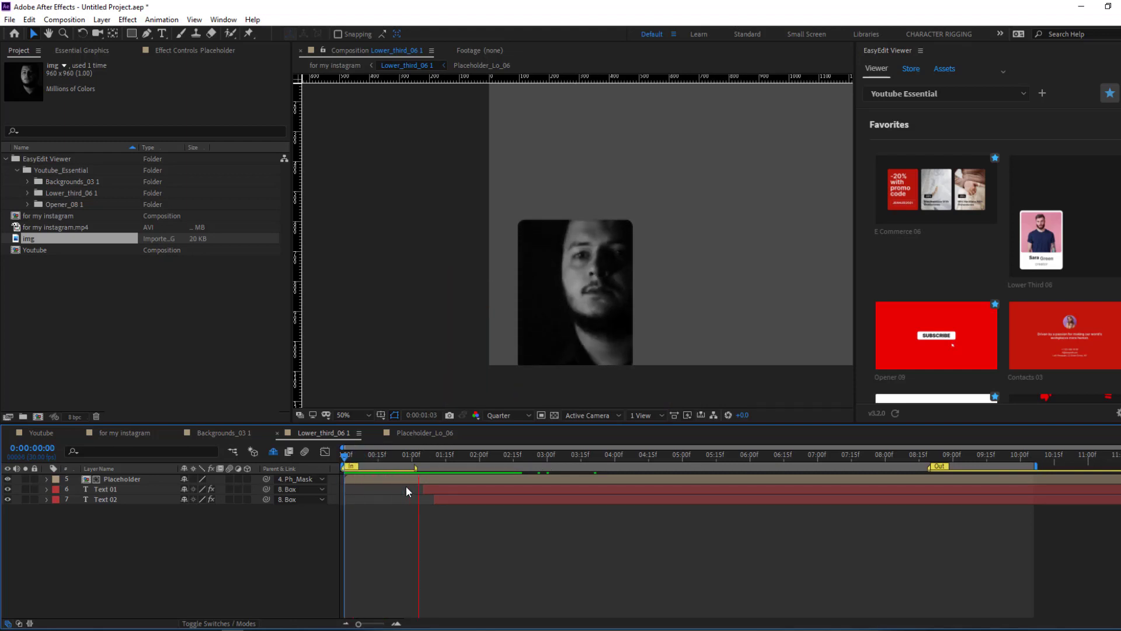
- Stop the preview and park the playhead at 0:00:00:20 on the photo
left_click(626, 458)
left_click(418, 457)
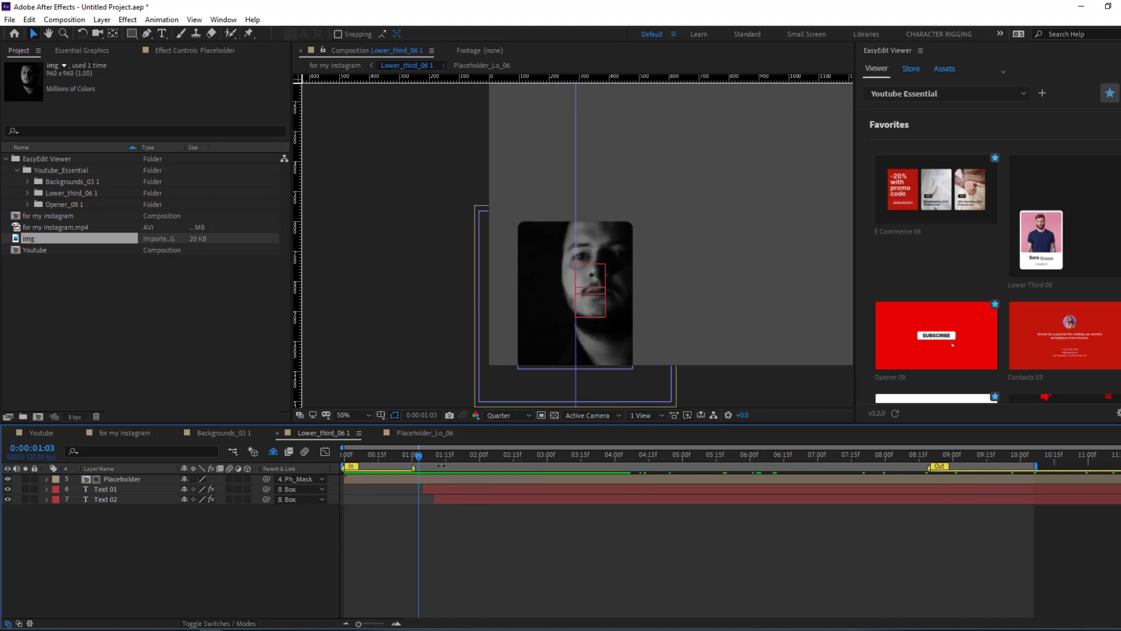
left_click(389, 456)
- Add the red Opener 09 template at 0:00:00:15 and scrub back through it
left_click(378, 454)
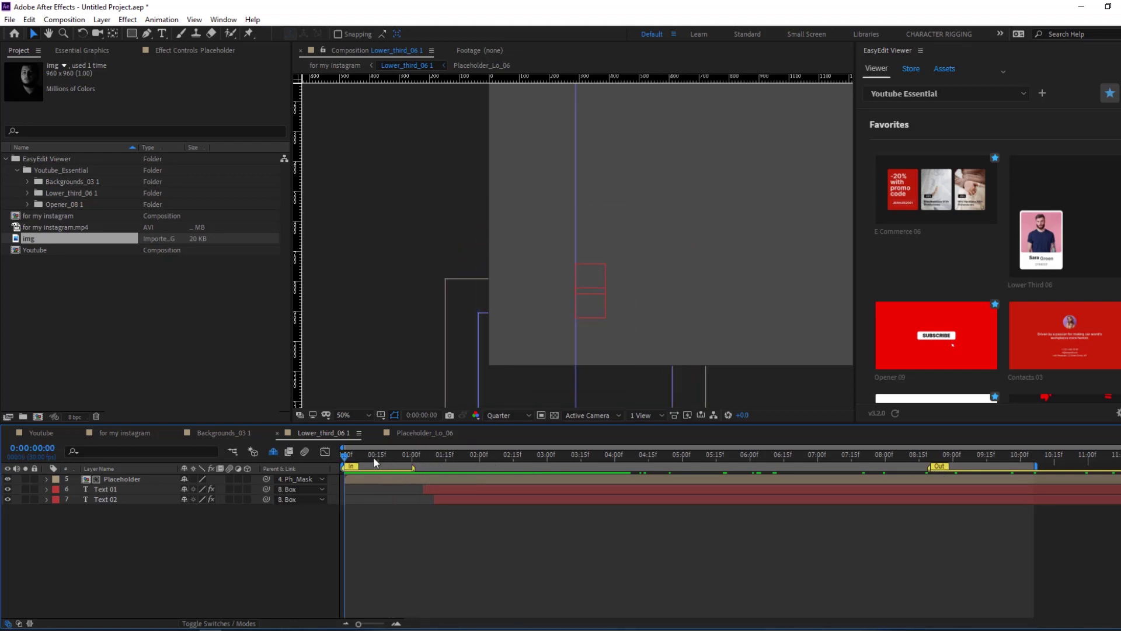
scroll(964, 257, "down", 2)
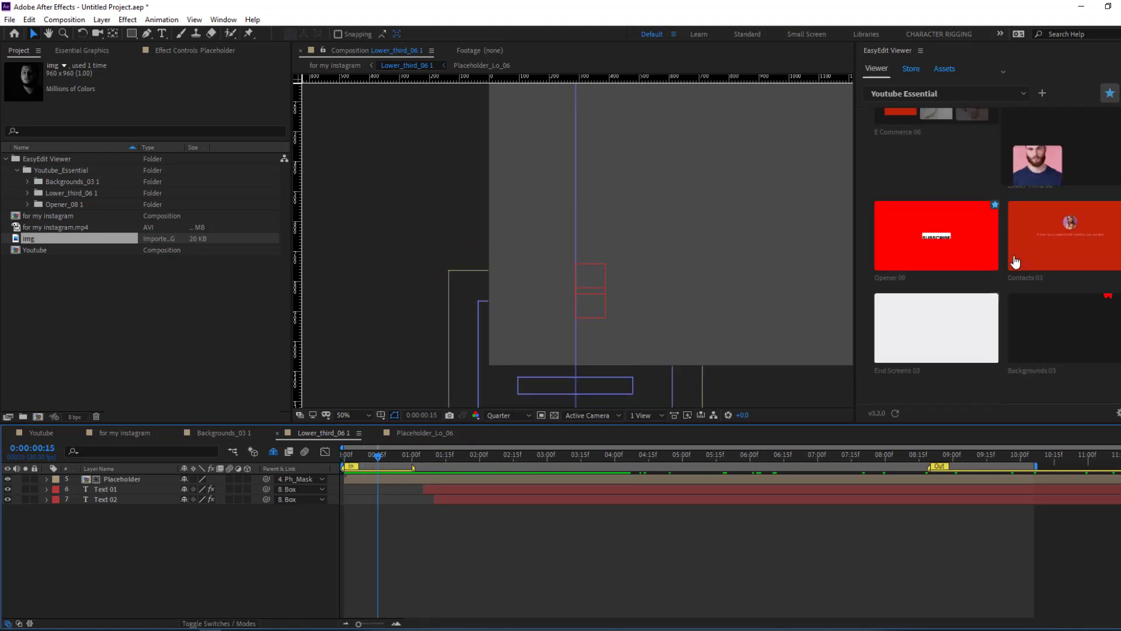
left_click(906, 226)
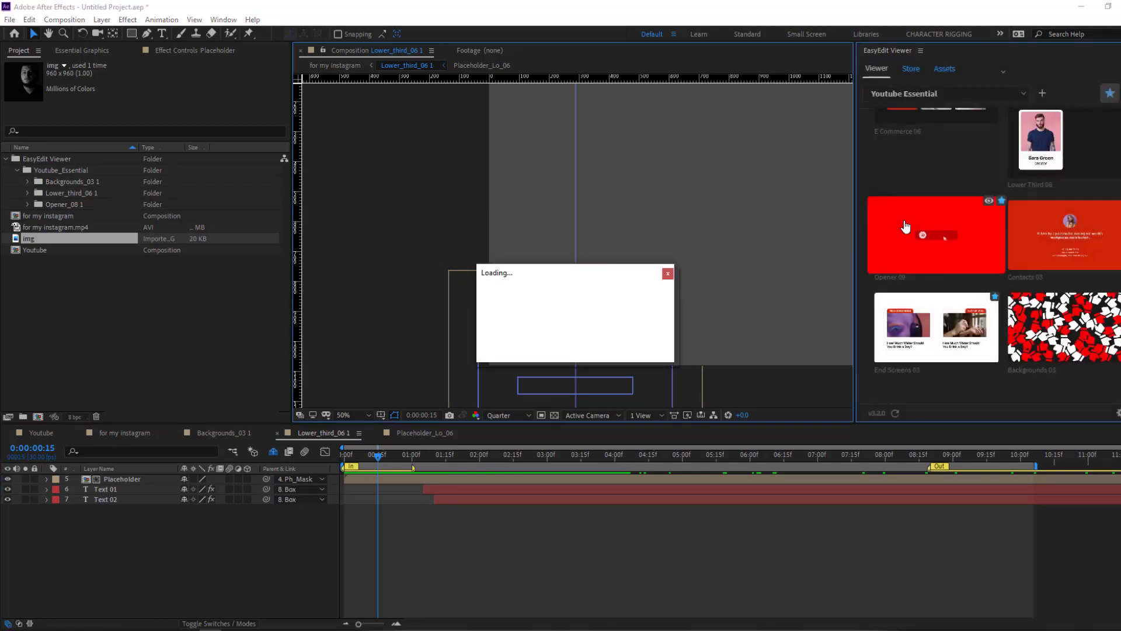
left_click(667, 460)
left_click_drag(667, 460, 325, 457)
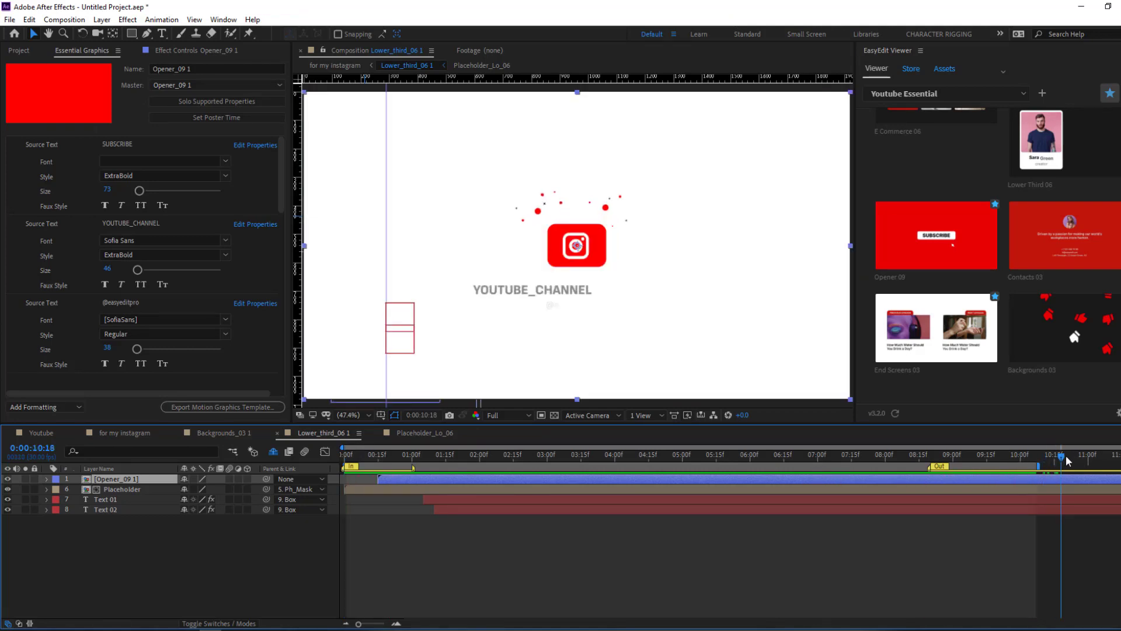
- Replace the opener's SUBSCRIBE button text with FOLLOW ME in Essential Graphics
key("space")
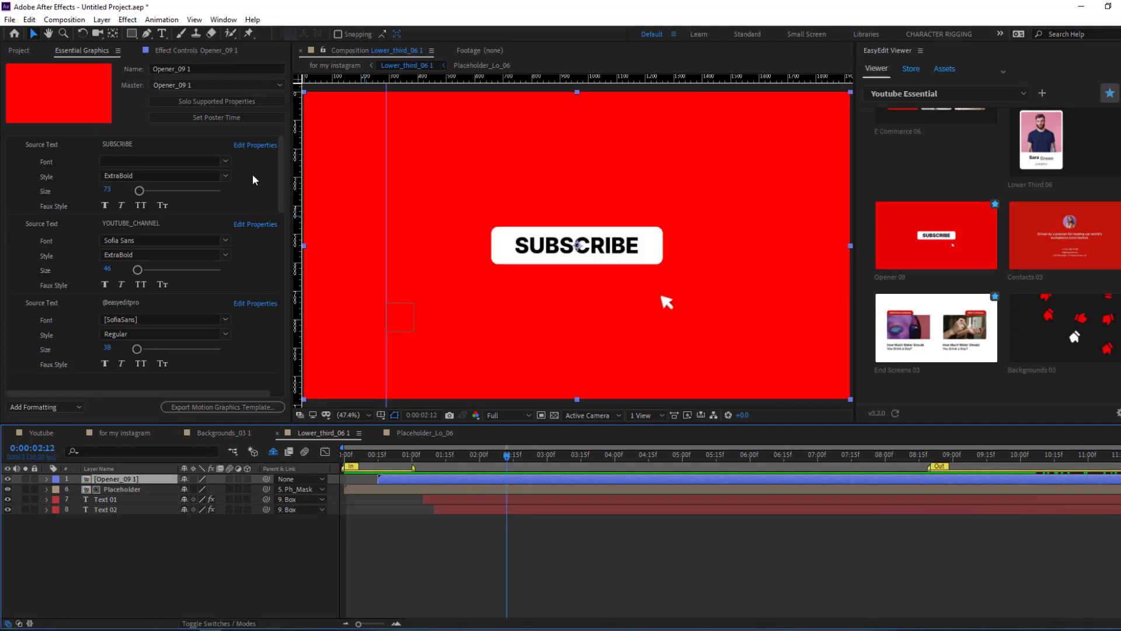
left_click_drag(378, 453, 543, 453)
left_click(140, 144)
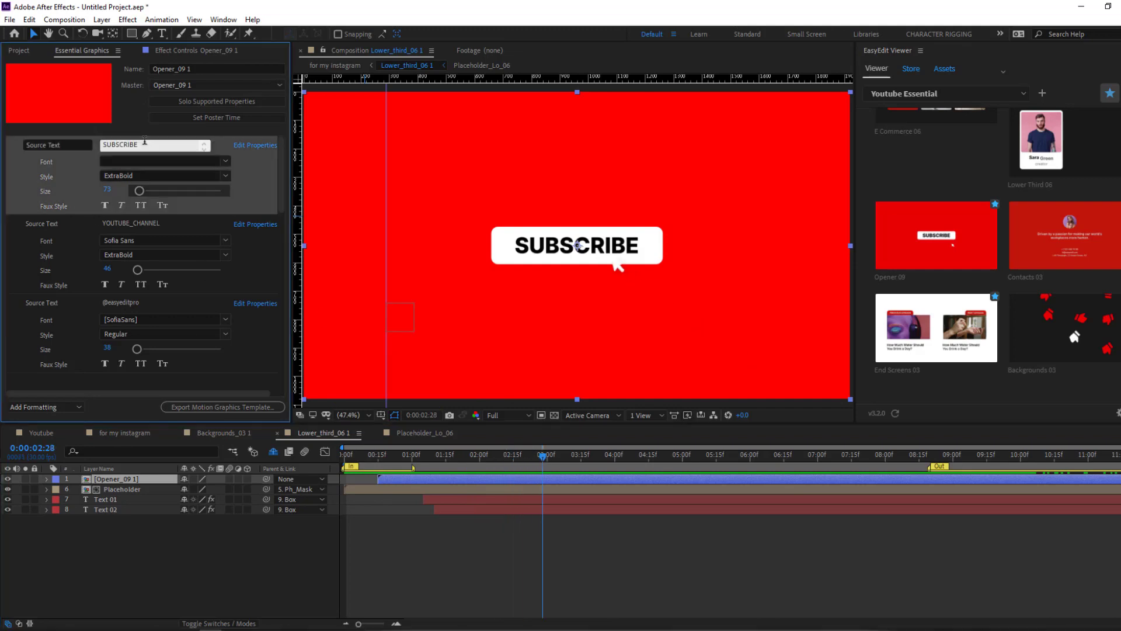
left_click(155, 145)
key("ctrl+a")
key("BackSpace")
left_click(603, 566)
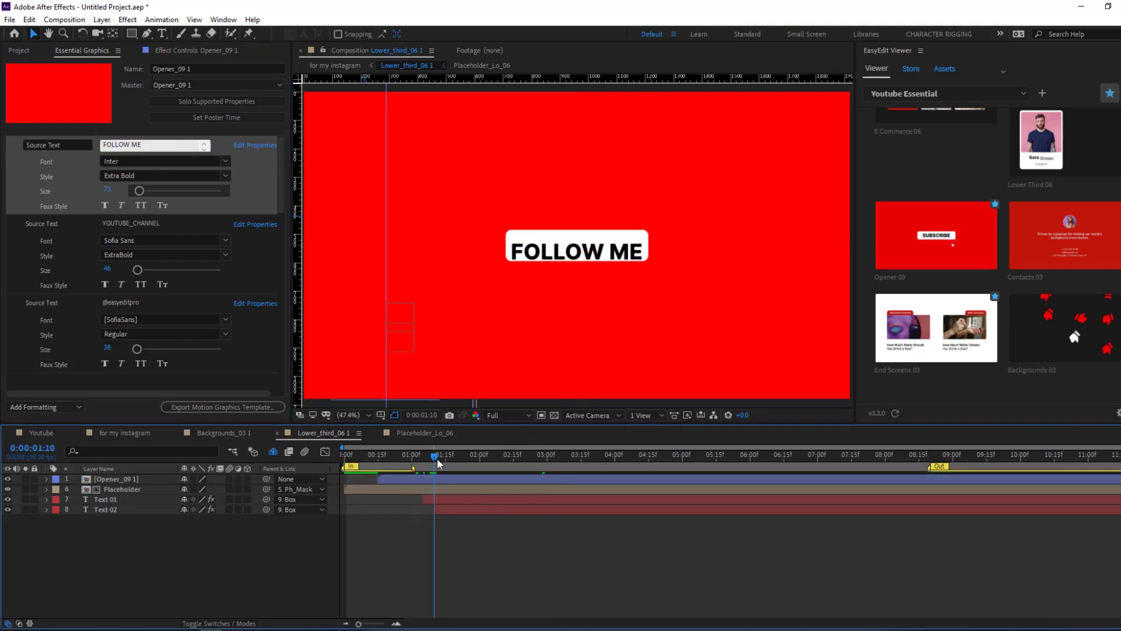
left_click_drag(562, 450, 1098, 431)
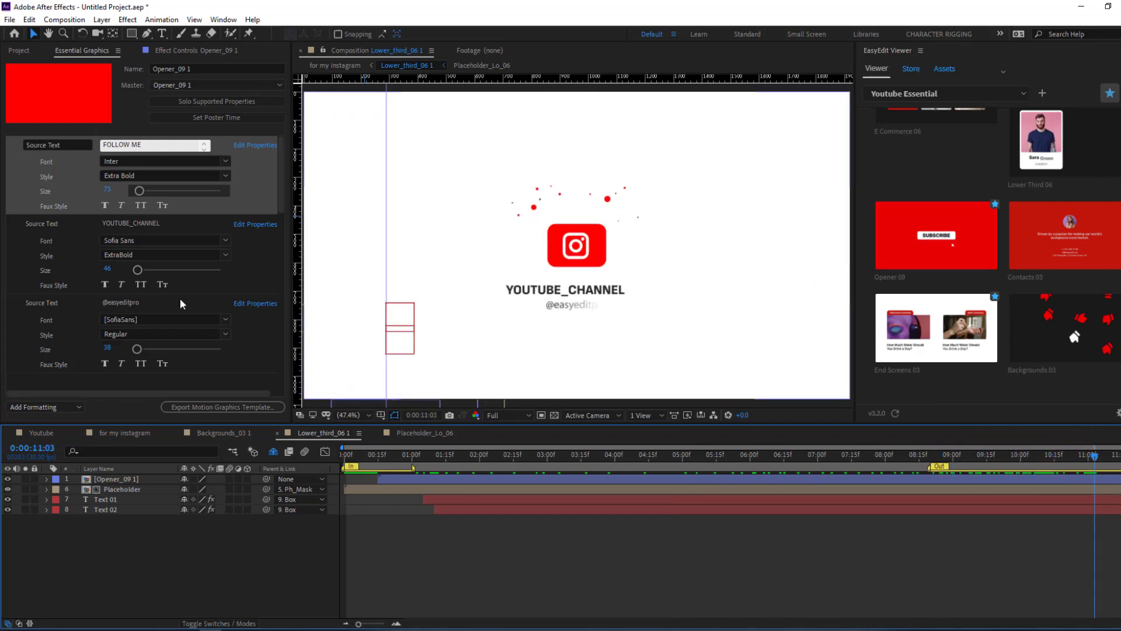
left_click(134, 302)
left_click(134, 223)
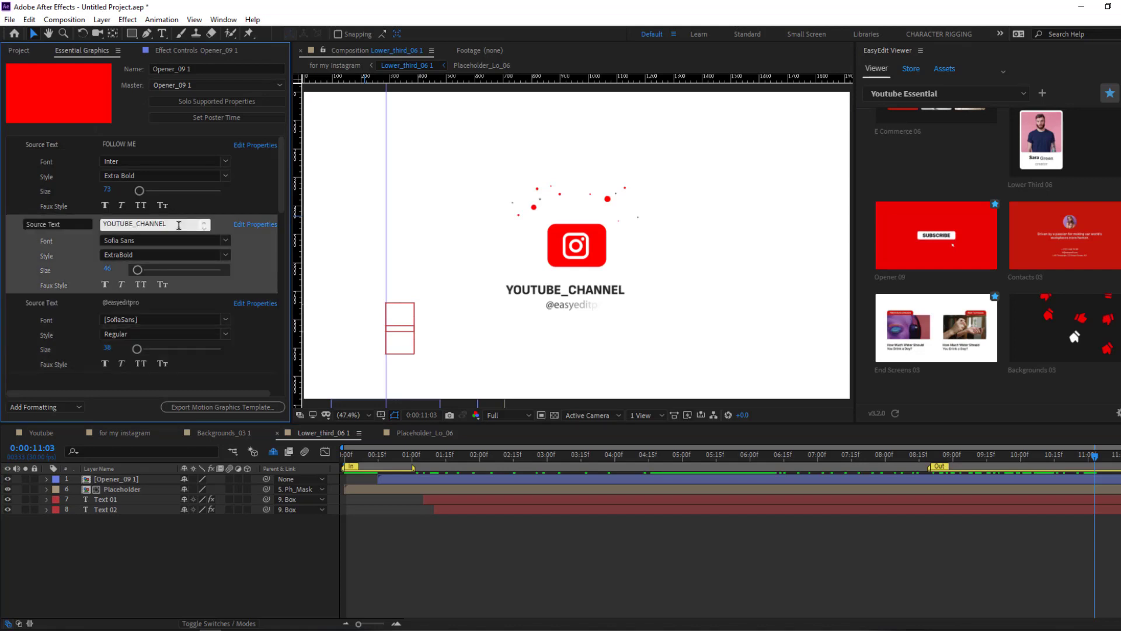
type("N")
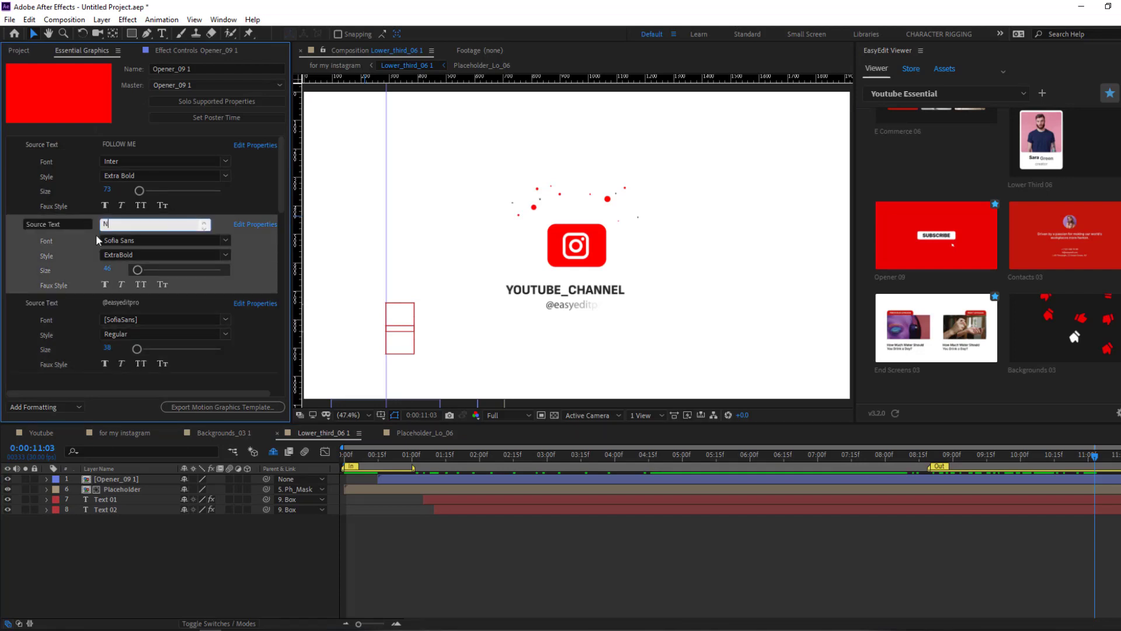
type("IJATCG")
left_click(141, 301)
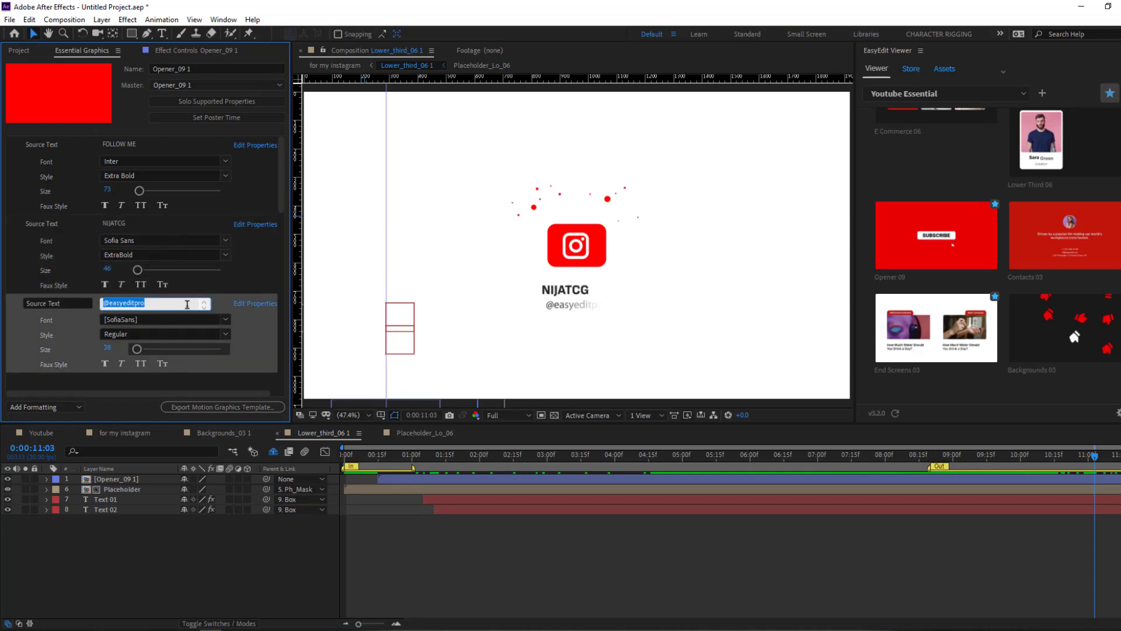
type("@nijatcg")
left_click(139, 223)
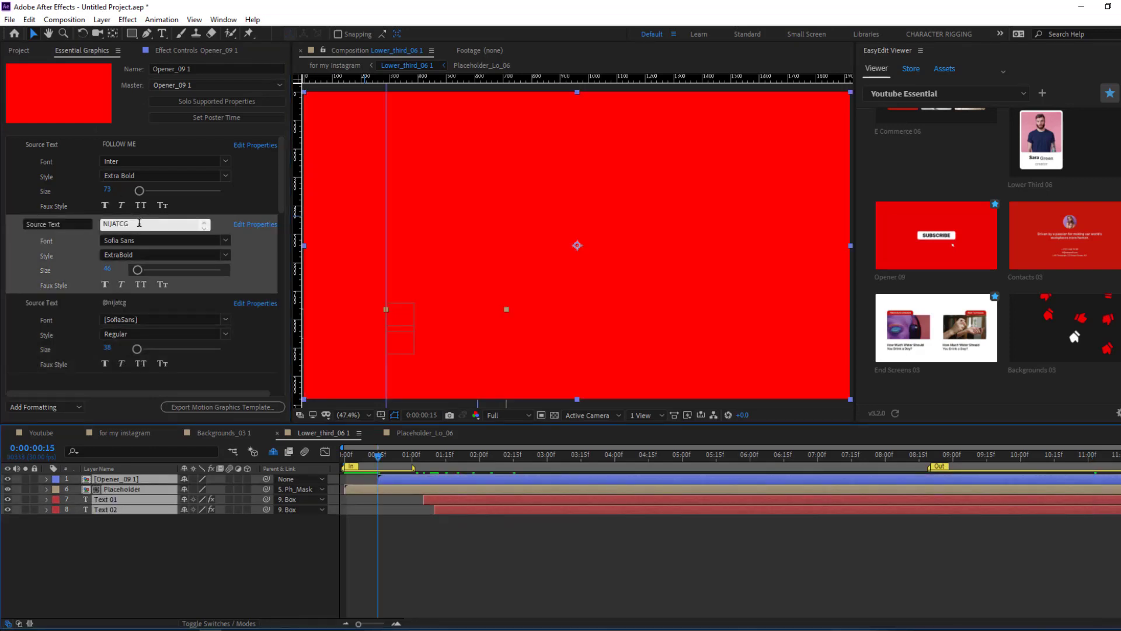
- Retype the channel title as the creator's full name and review its animation near ten seconds
left_click_drag(796, 455, 1063, 454)
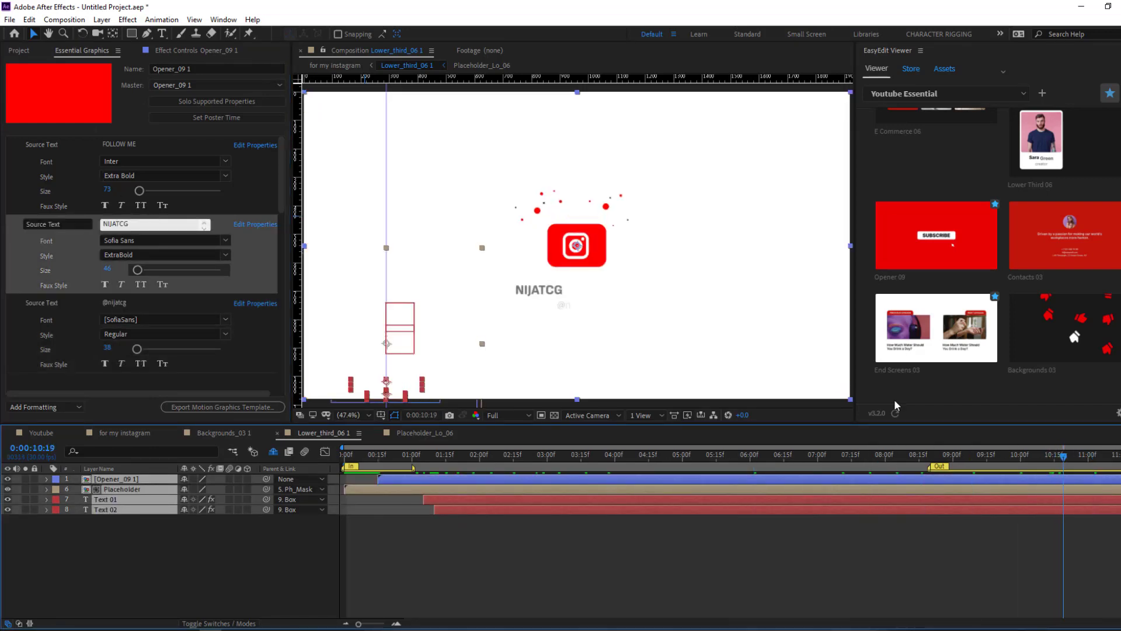
left_click(144, 224)
key("ctrl+a")
type("NI")
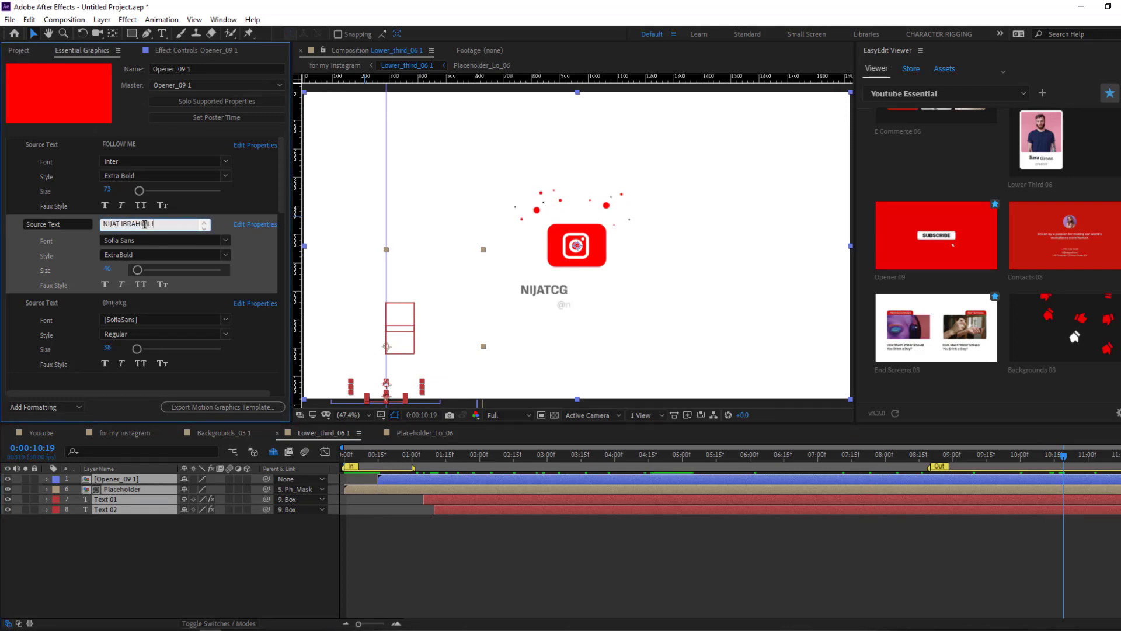
left_click(716, 520)
left_click_drag(903, 455, 1118, 454)
left_click_drag(998, 454, 1043, 454)
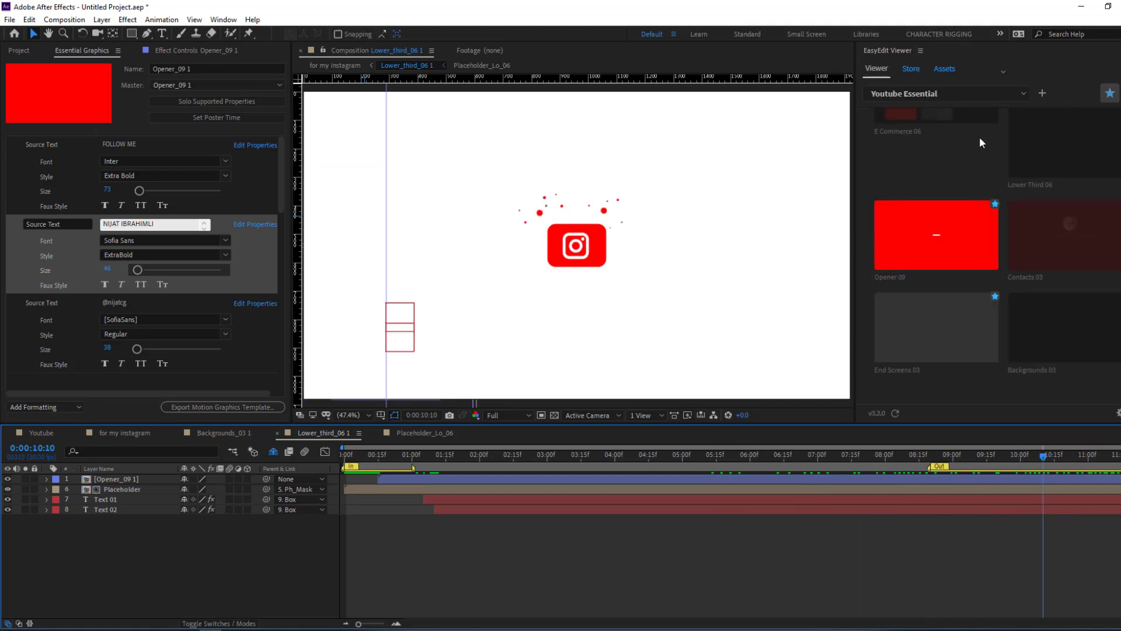
- Import Sound Fx 001 from EasyEdit's Sfx folder and shift its layer to start near one second
scroll(946, 187, "up", 2)
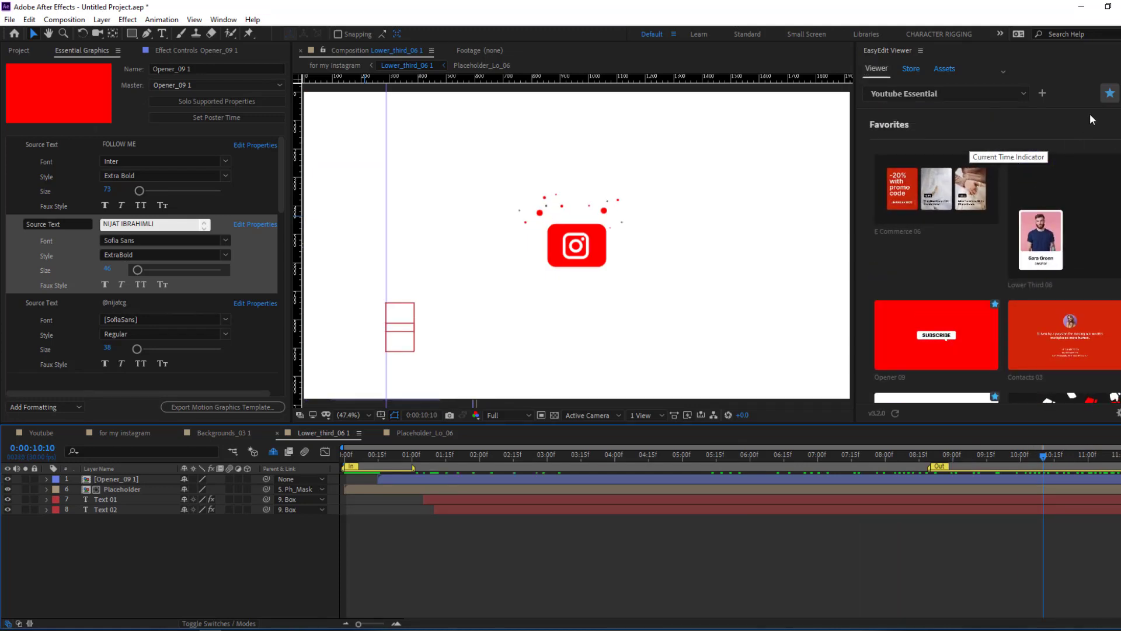
left_click(1109, 95)
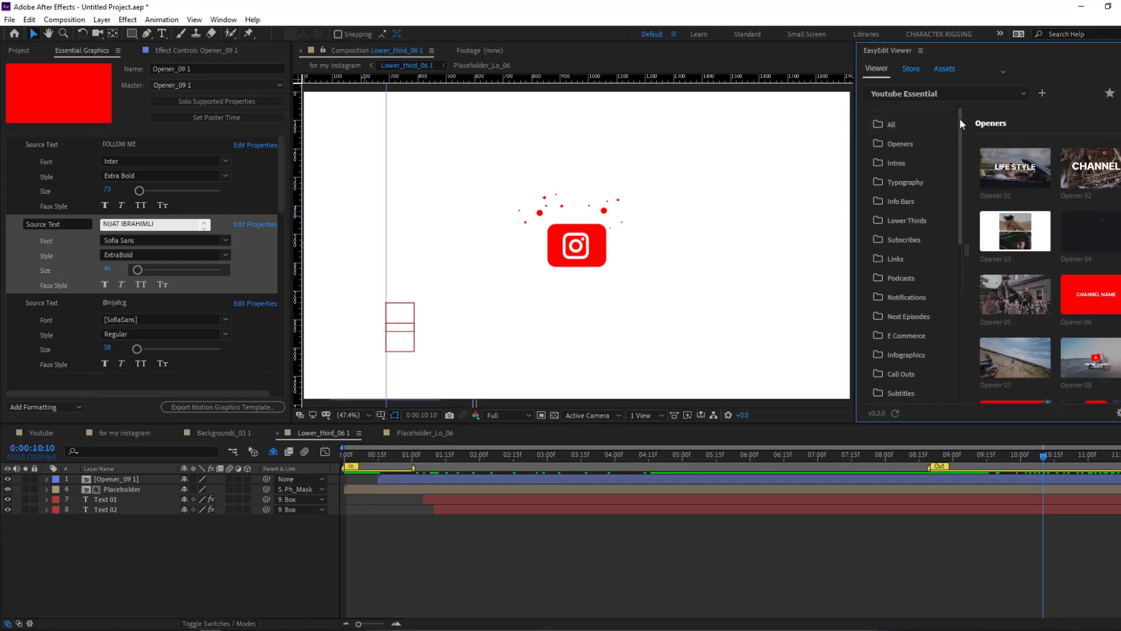
left_click_drag(959, 118, 961, 296)
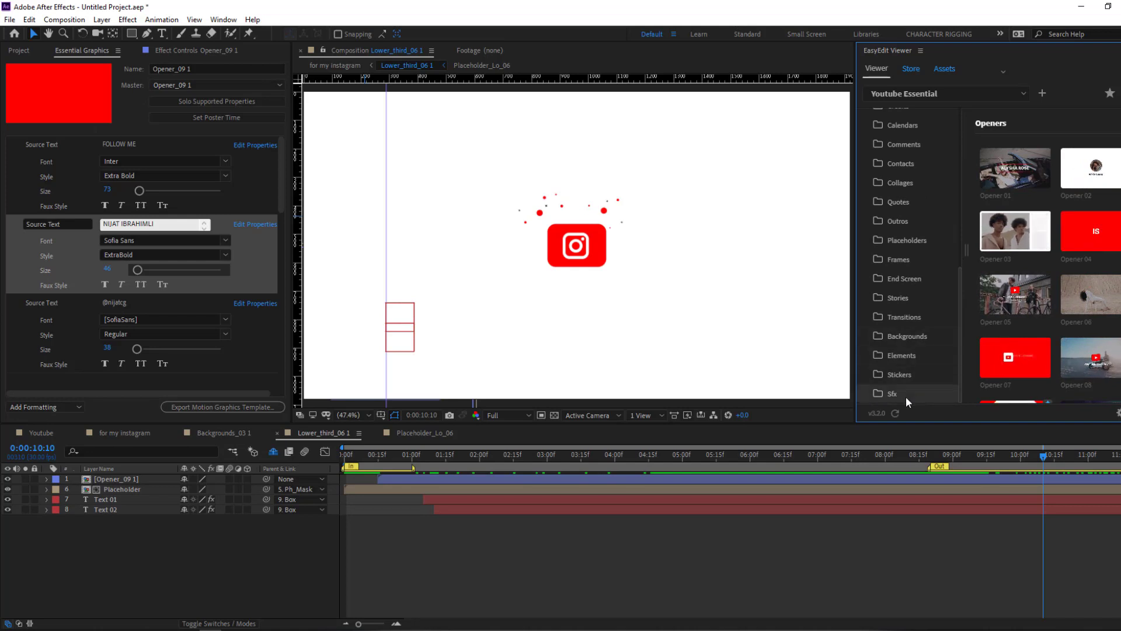
left_click(883, 397)
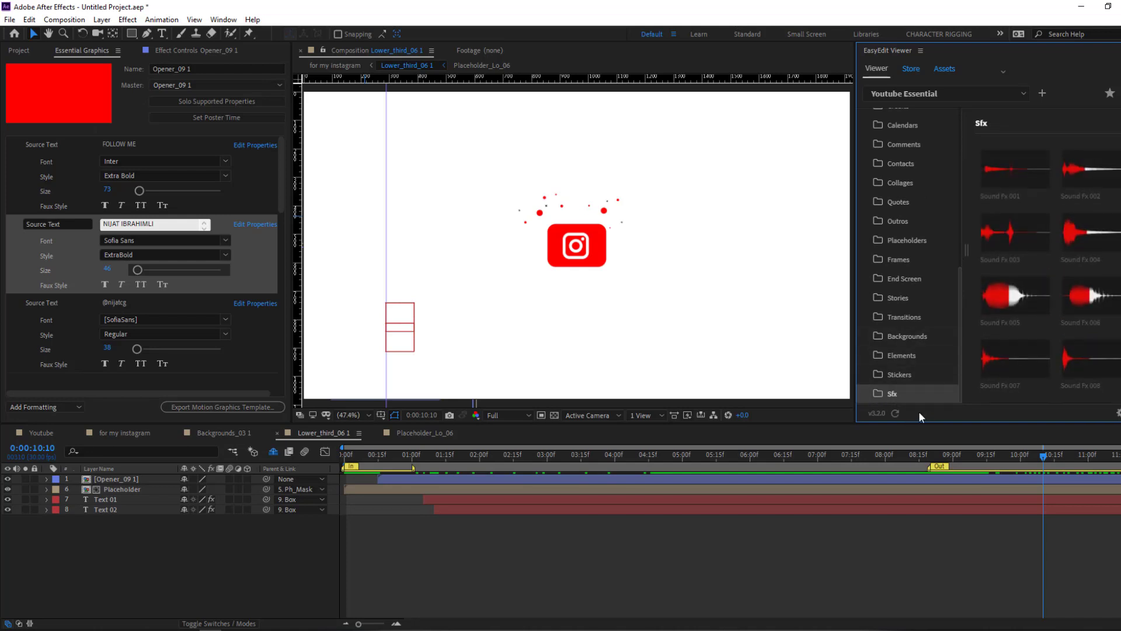
left_click(1004, 174)
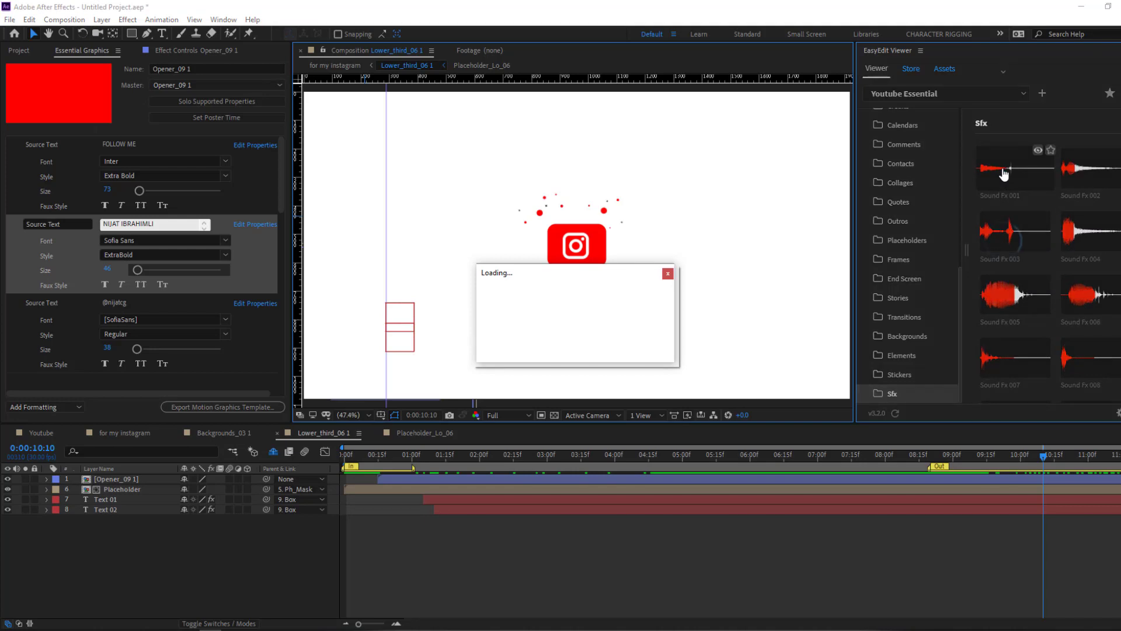
mouse_move(999, 251)
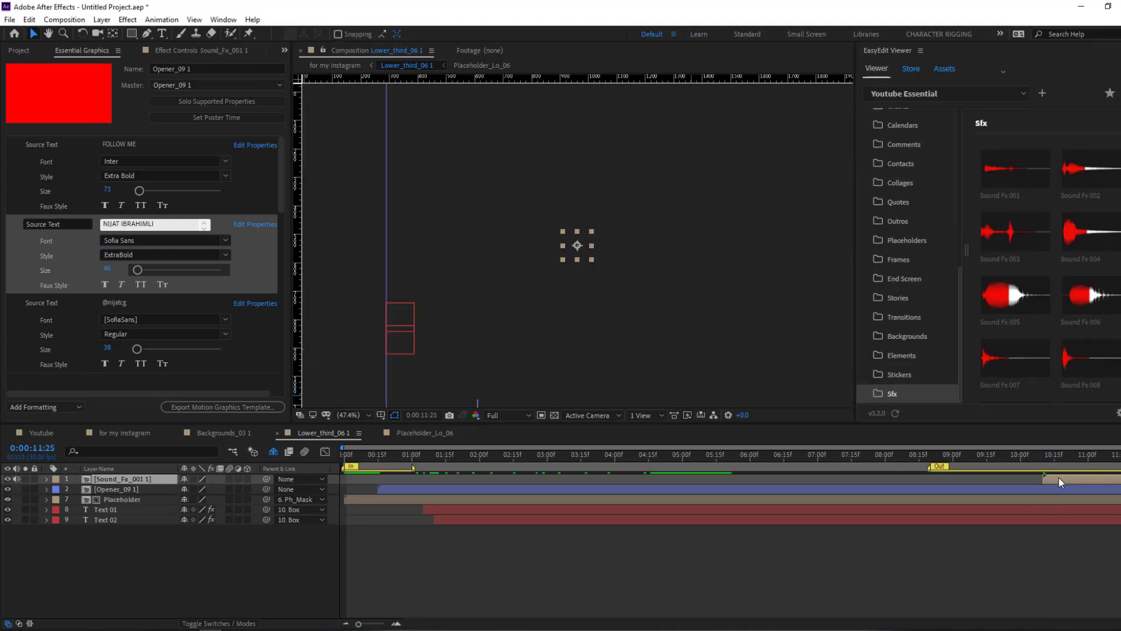
left_click_drag(1060, 478, 403, 456)
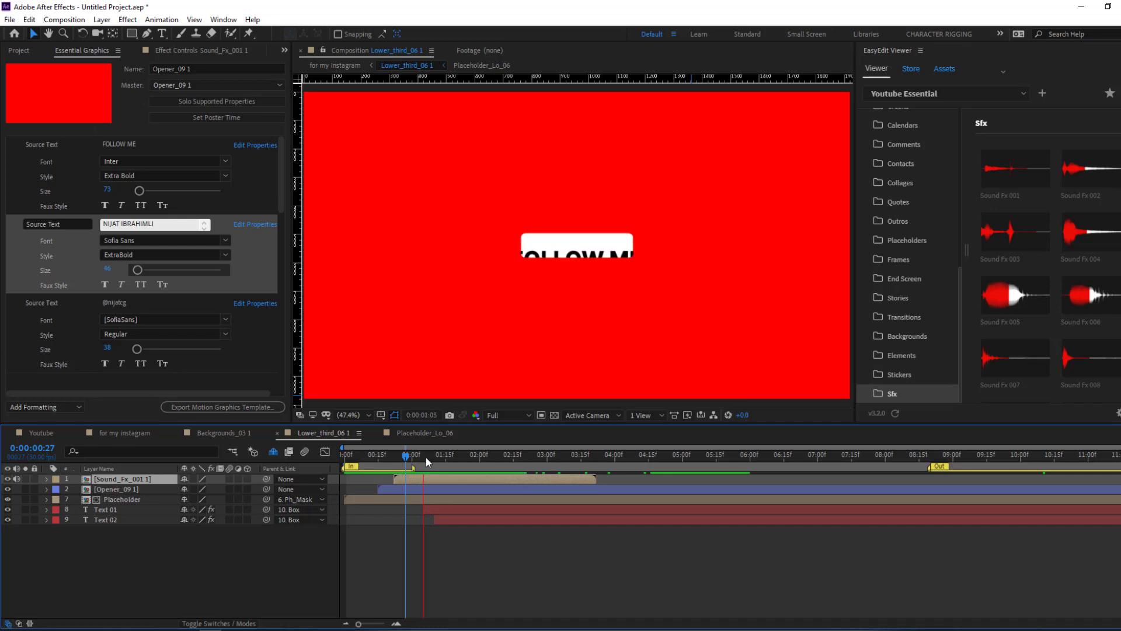
- Stop playback, open the Sound_Fx_001 1 precomp, then close its timeline tab
key("space")
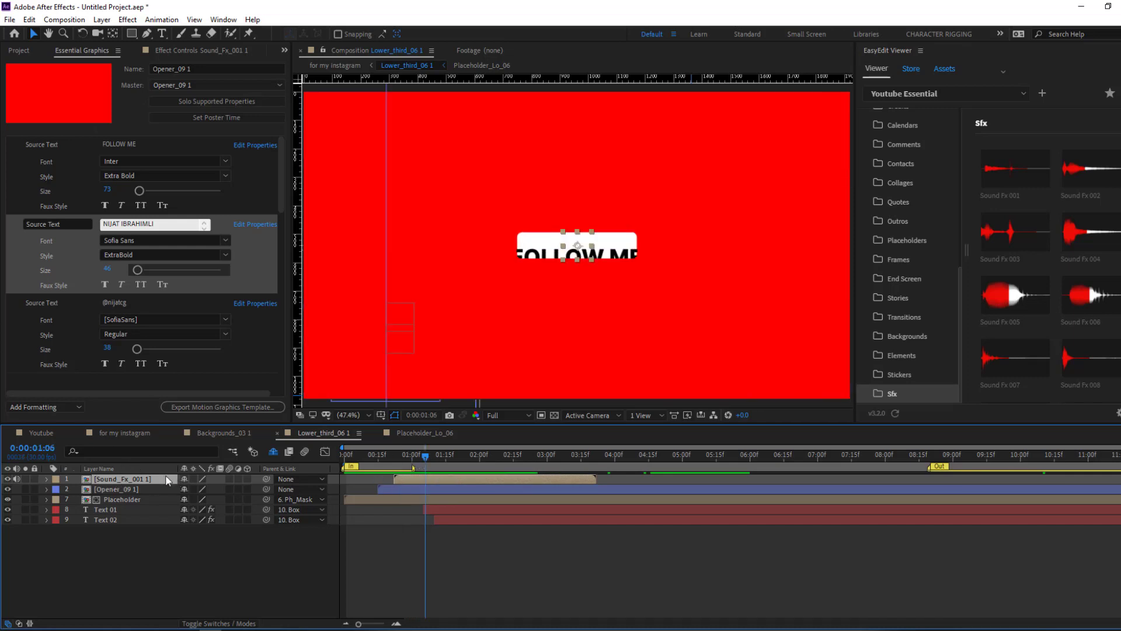
double_click(146, 480)
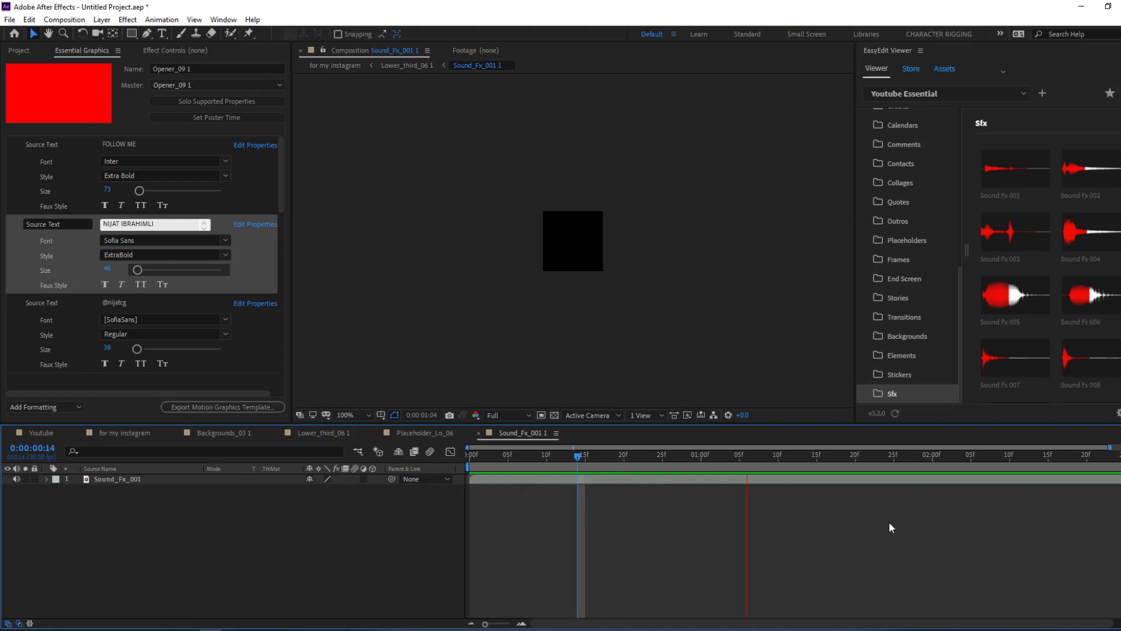
left_click(479, 433)
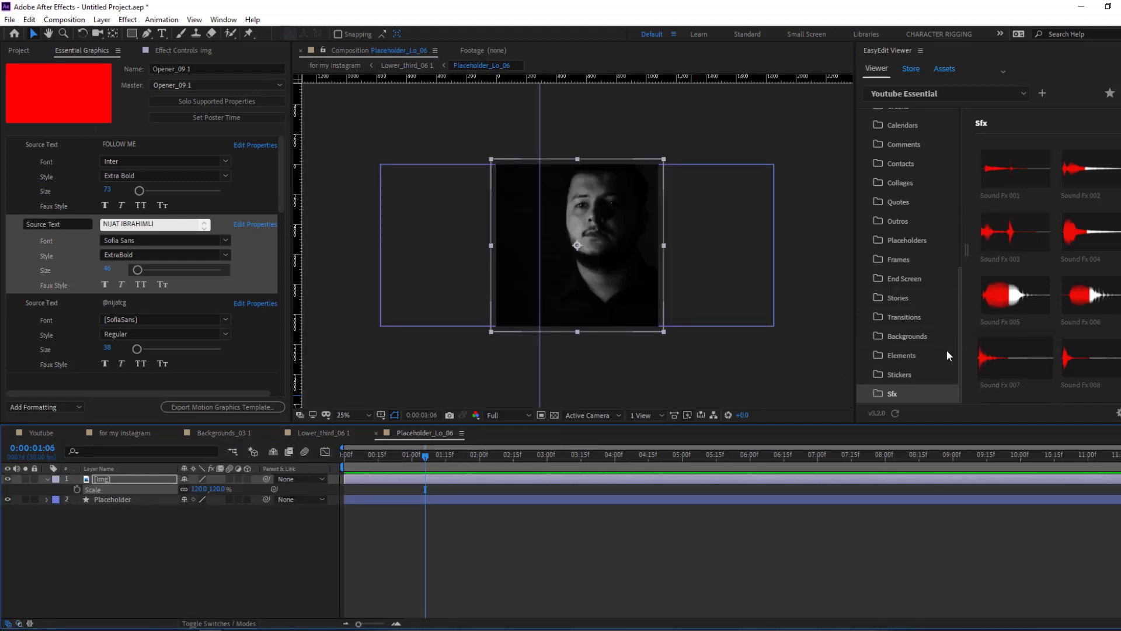
- Browse EasyEdit's Stickers, Elements, Backgrounds, Transitions and Stories template folders
left_click(894, 374)
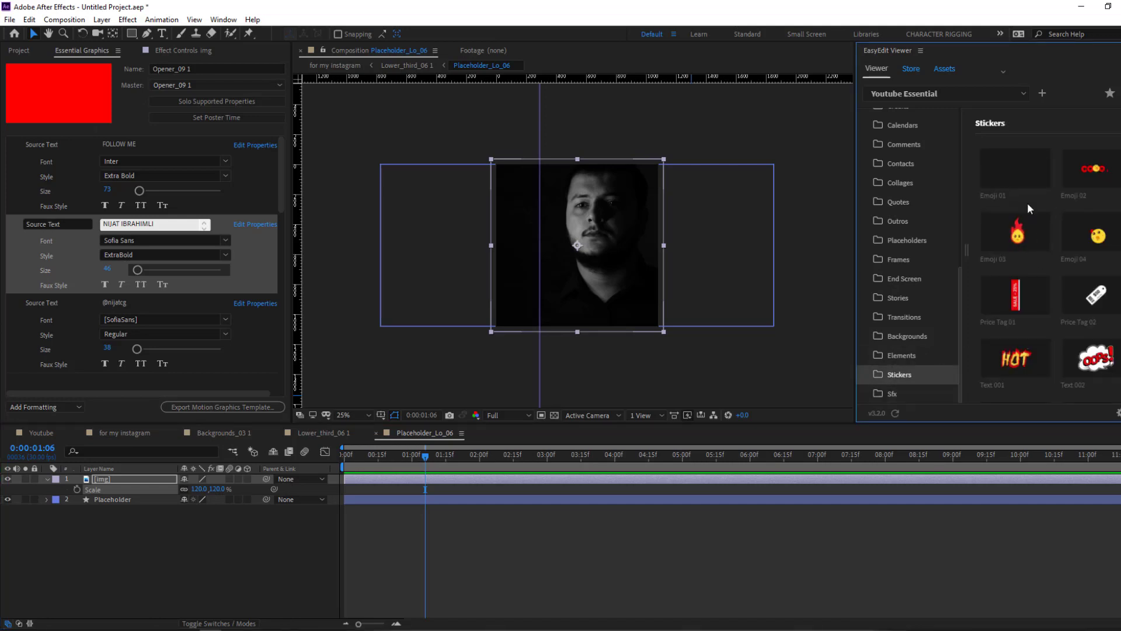
scroll(1084, 330, "down", 3)
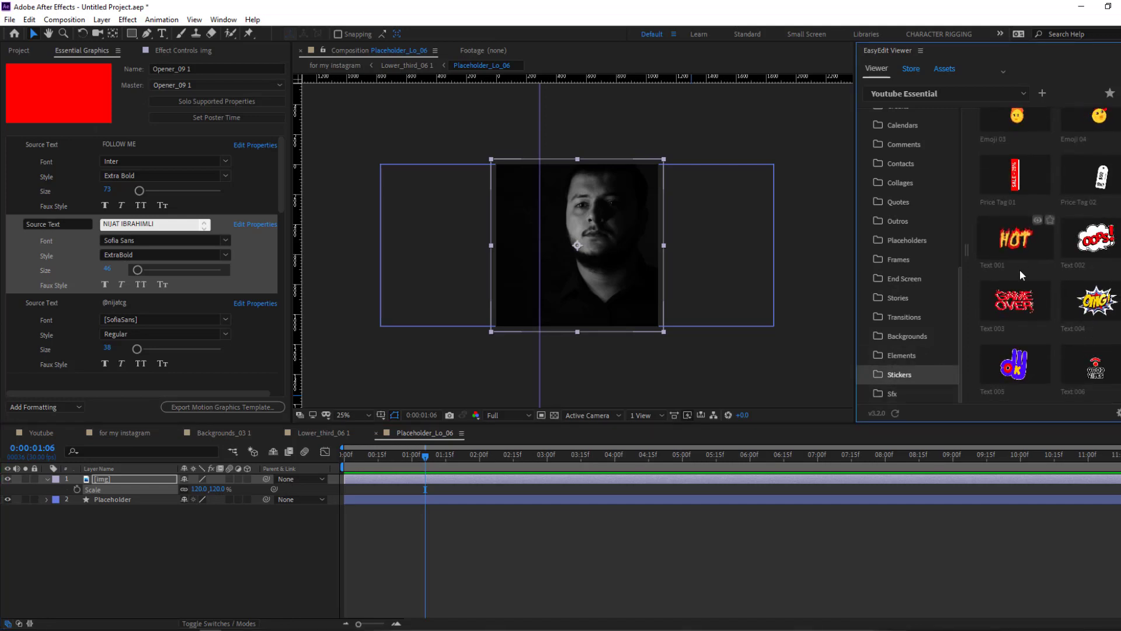
scroll(1022, 280, "down", 2)
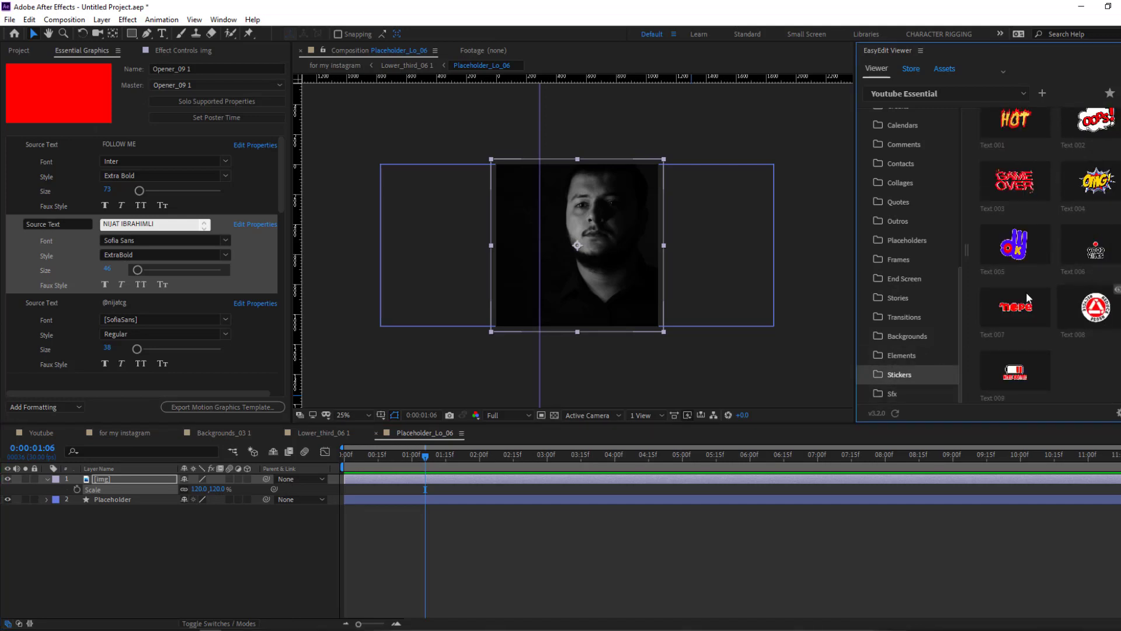
left_click(926, 357)
scroll(1100, 195, "down", 4)
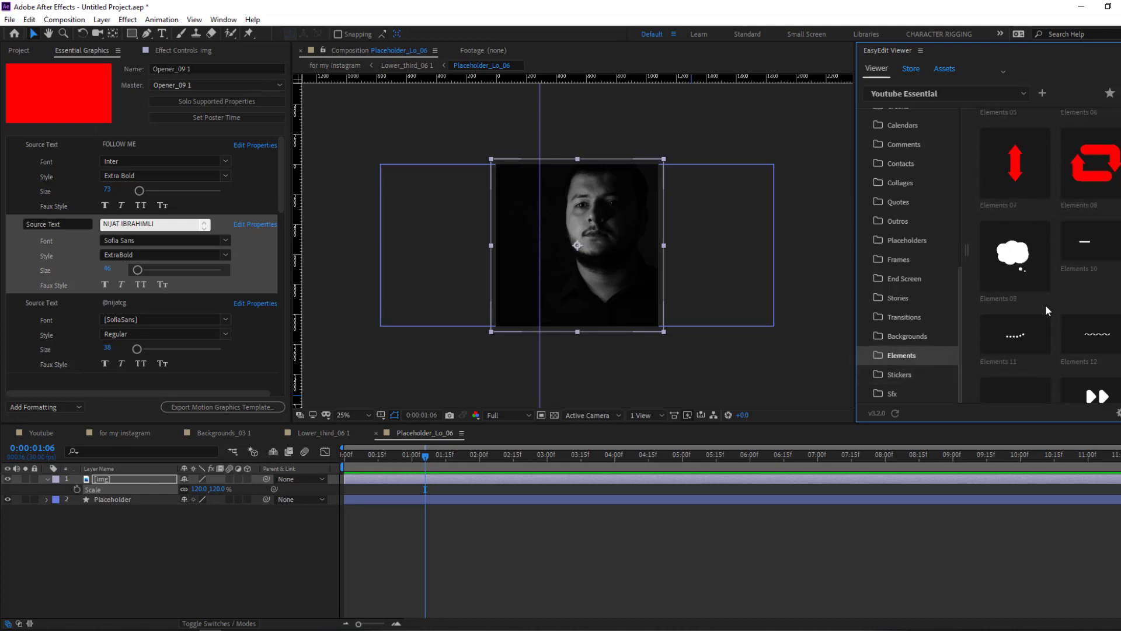
left_click(904, 341)
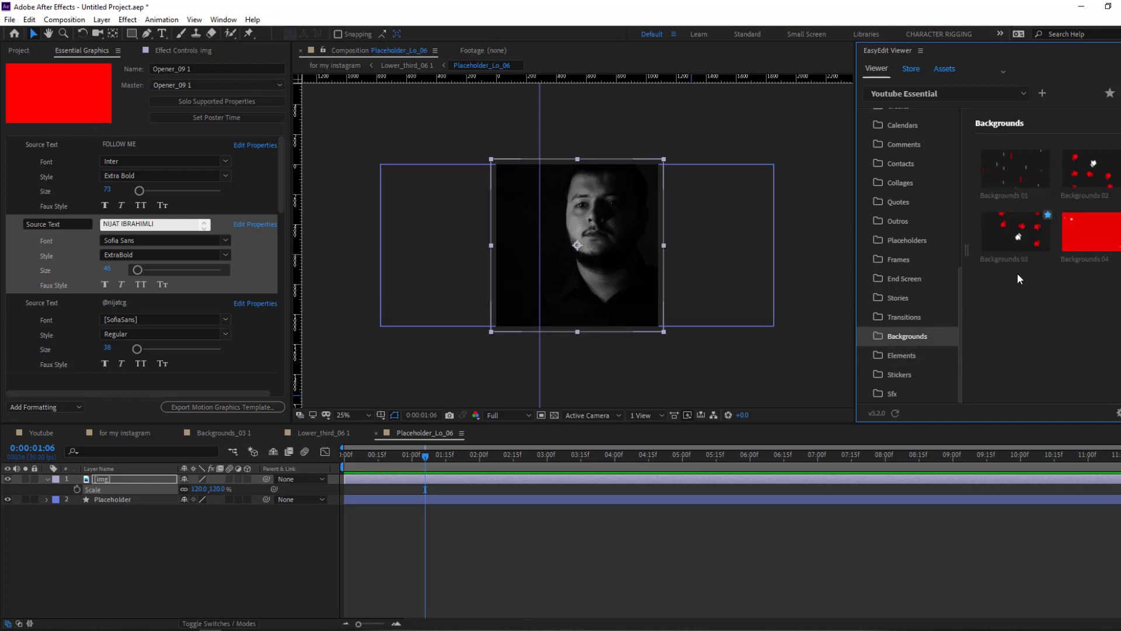
left_click(915, 316)
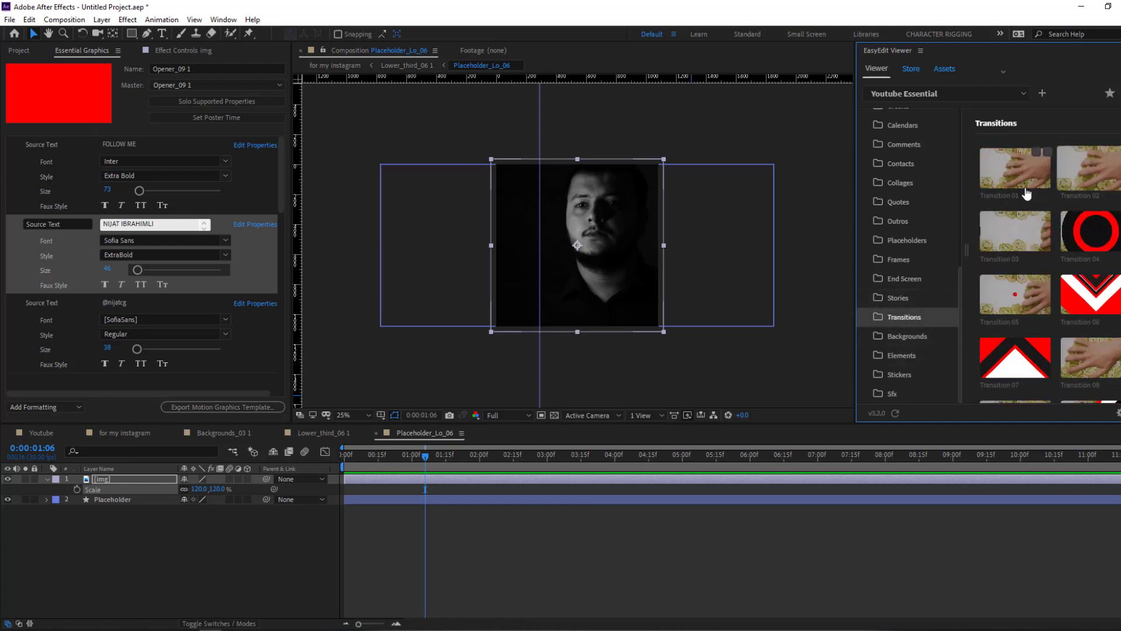
scroll(1063, 254, "down", 3)
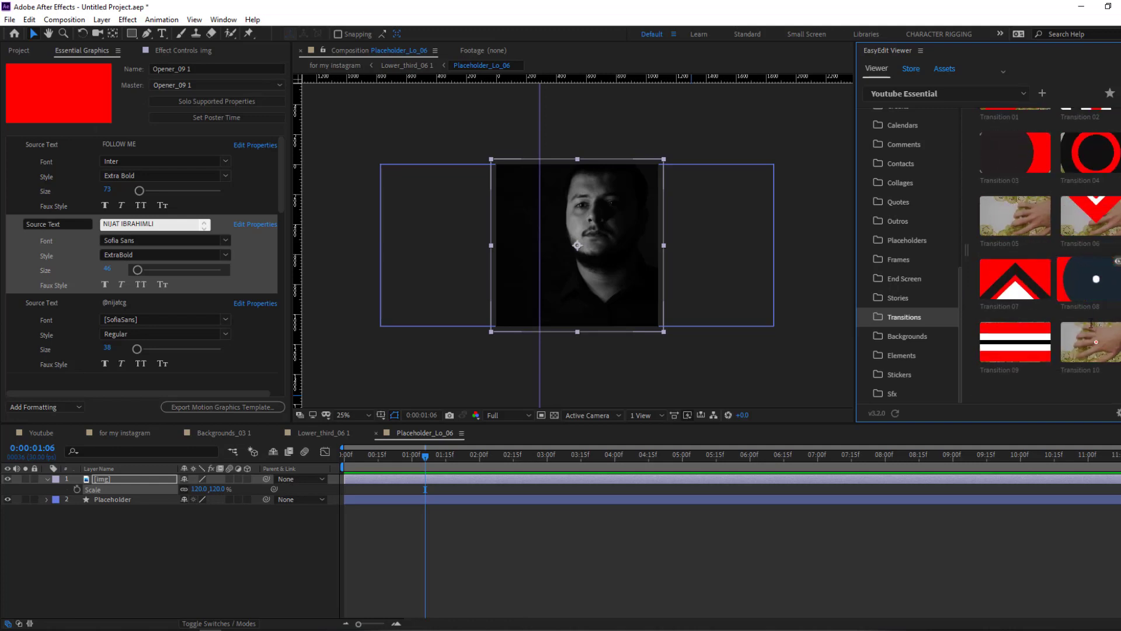
left_click(898, 298)
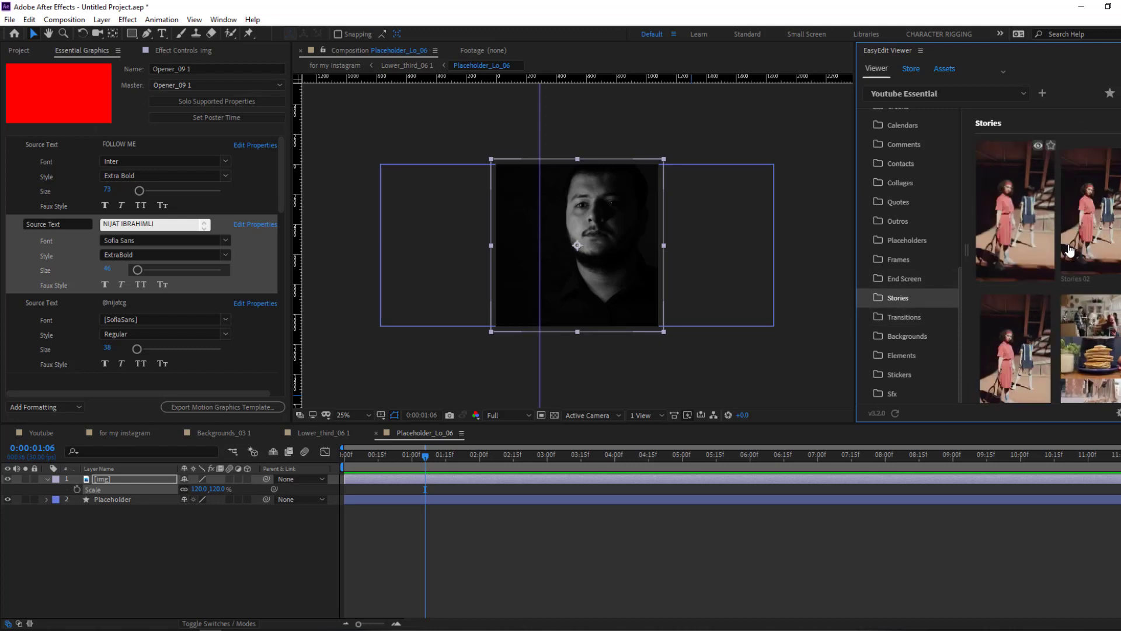
- Scroll the Stories templates, then browse the End Screen and Frames folders
scroll(1085, 267, "down", 2)
scroll(1016, 263, "up", 2)
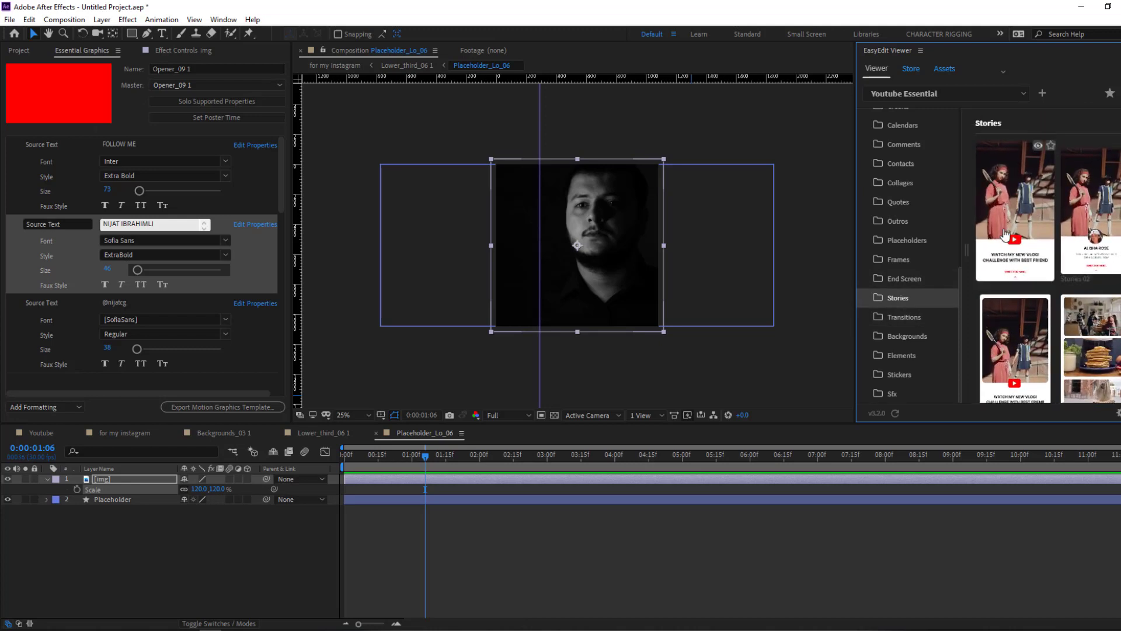
scroll(1025, 282, "down", 6)
scroll(1026, 282, "down", 2)
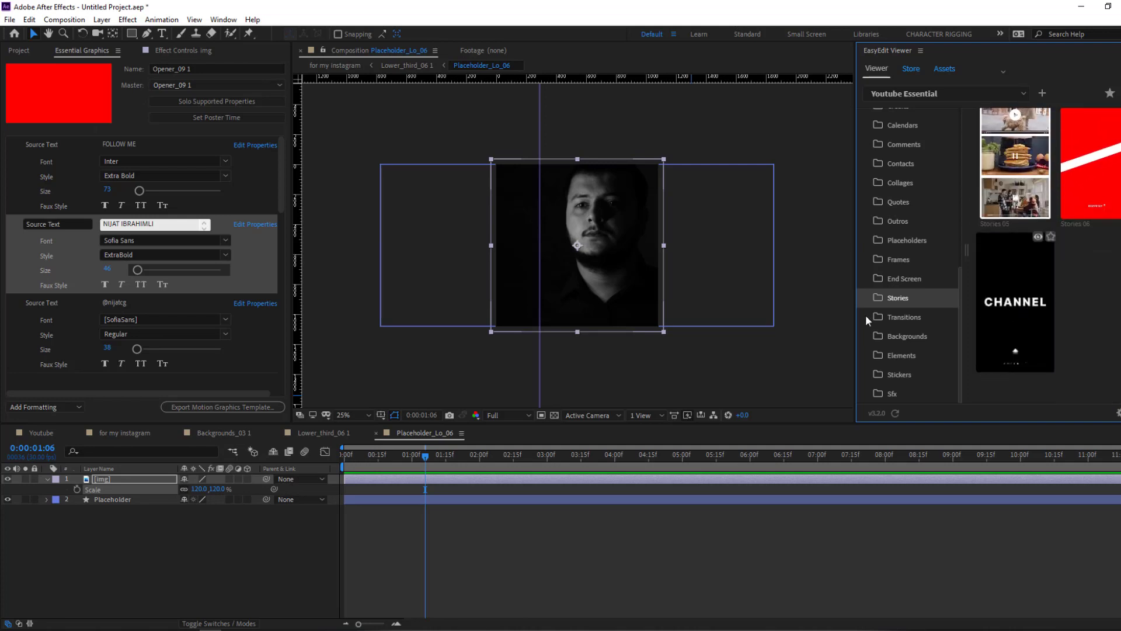
left_click(885, 298)
left_click(917, 278)
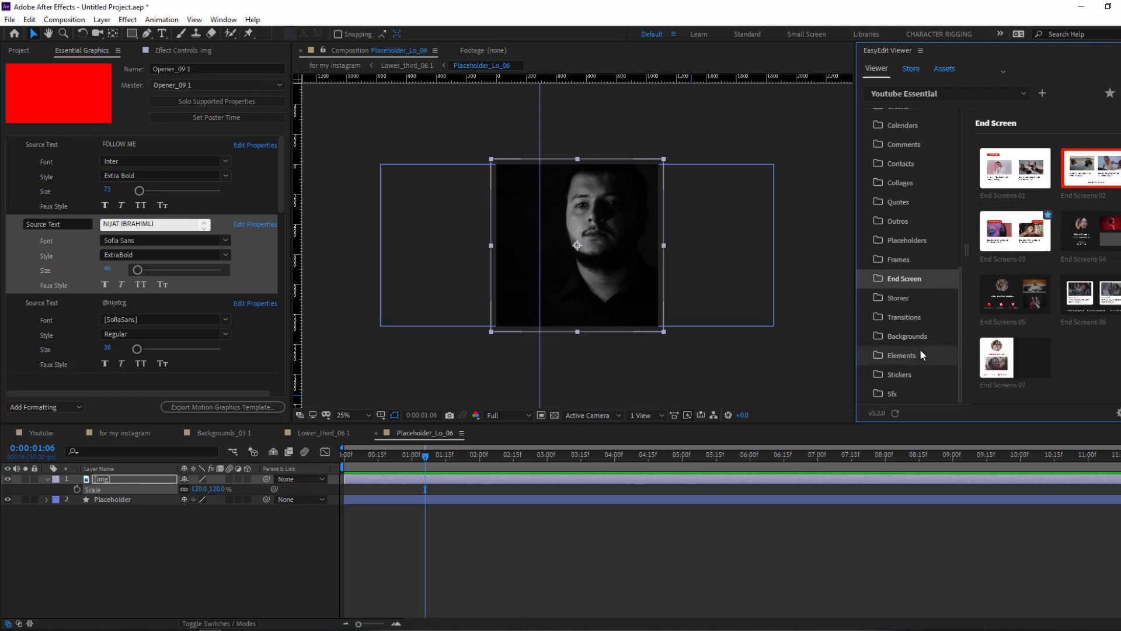
scroll(918, 352, "up", 2)
left_click(902, 319)
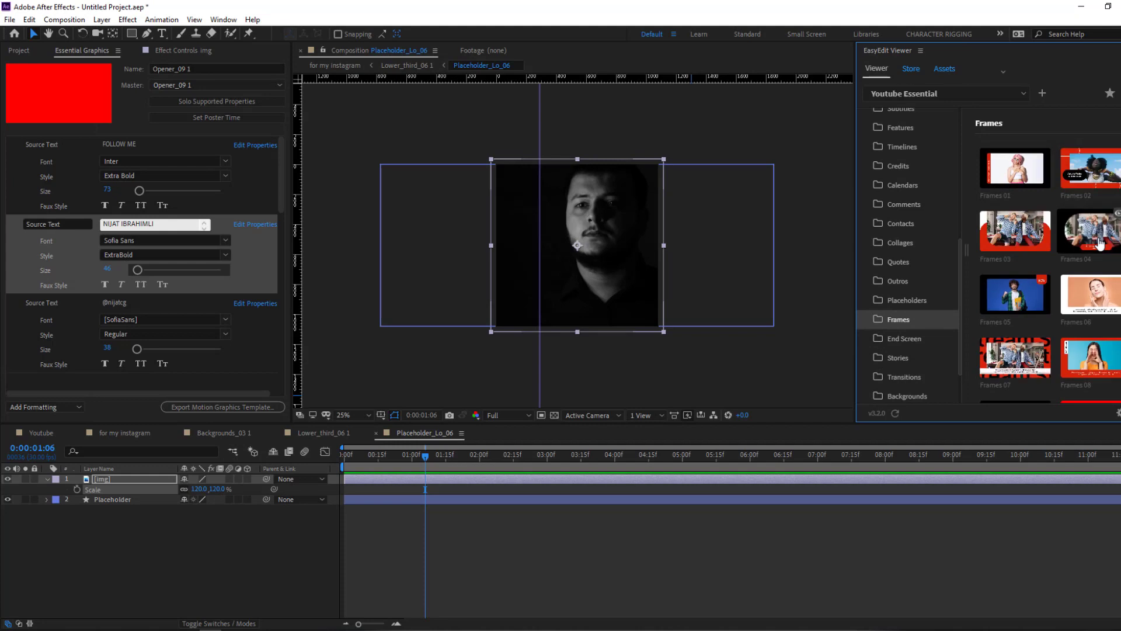
- Browse the Placeholders, Outros and Quotes folders, ending on Quotes 01–06
scroll(1092, 292, "down", 3)
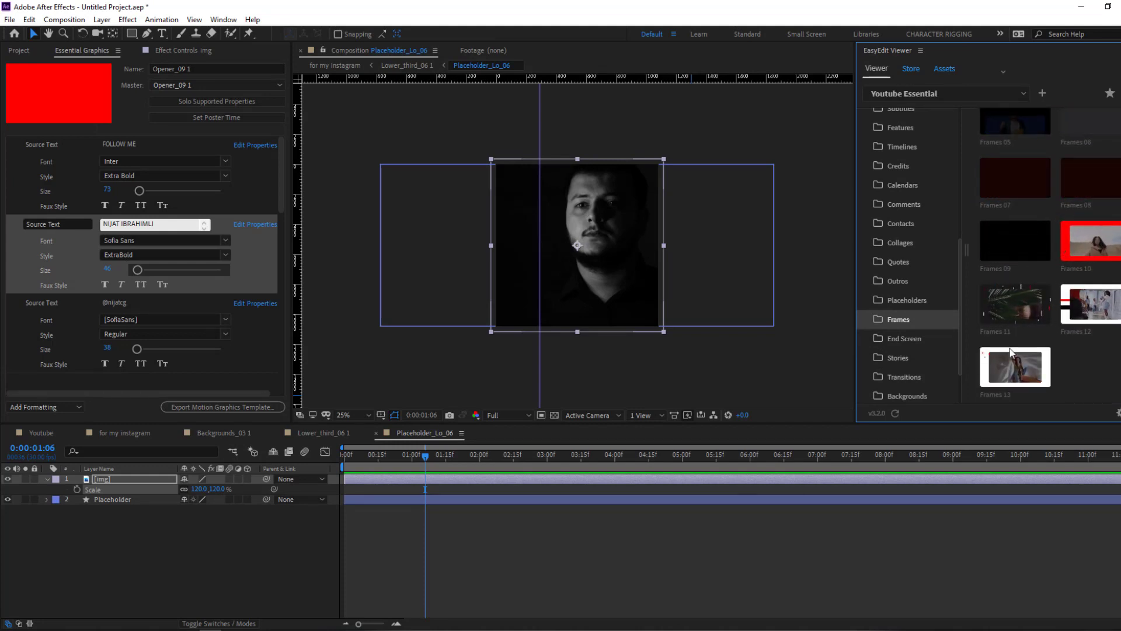
left_click(898, 300)
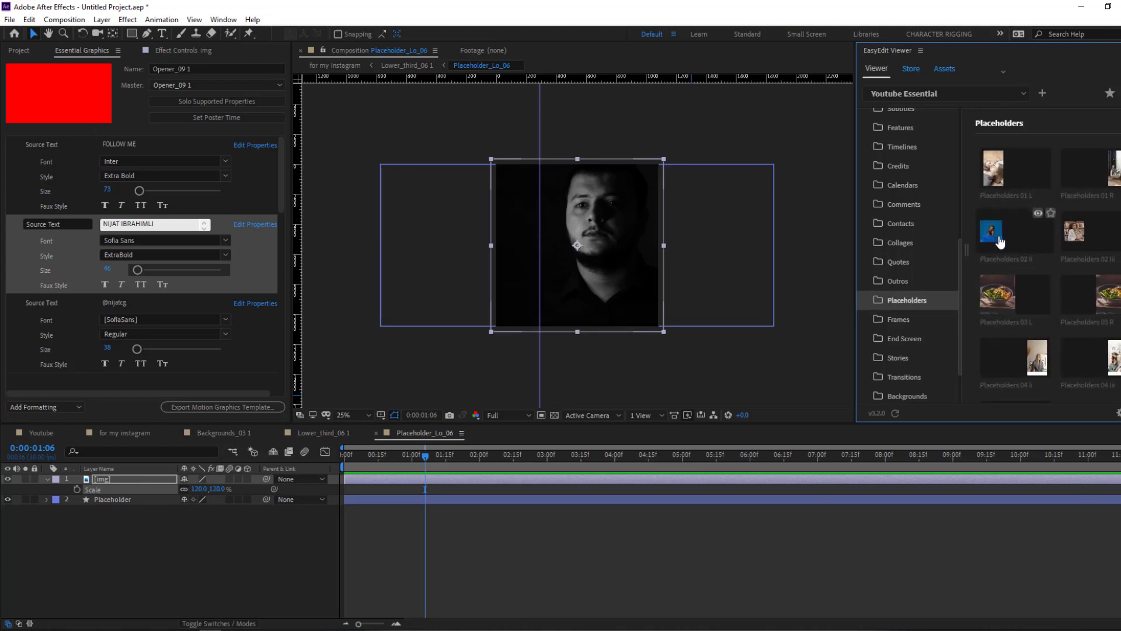
scroll(1006, 267, "down", 1)
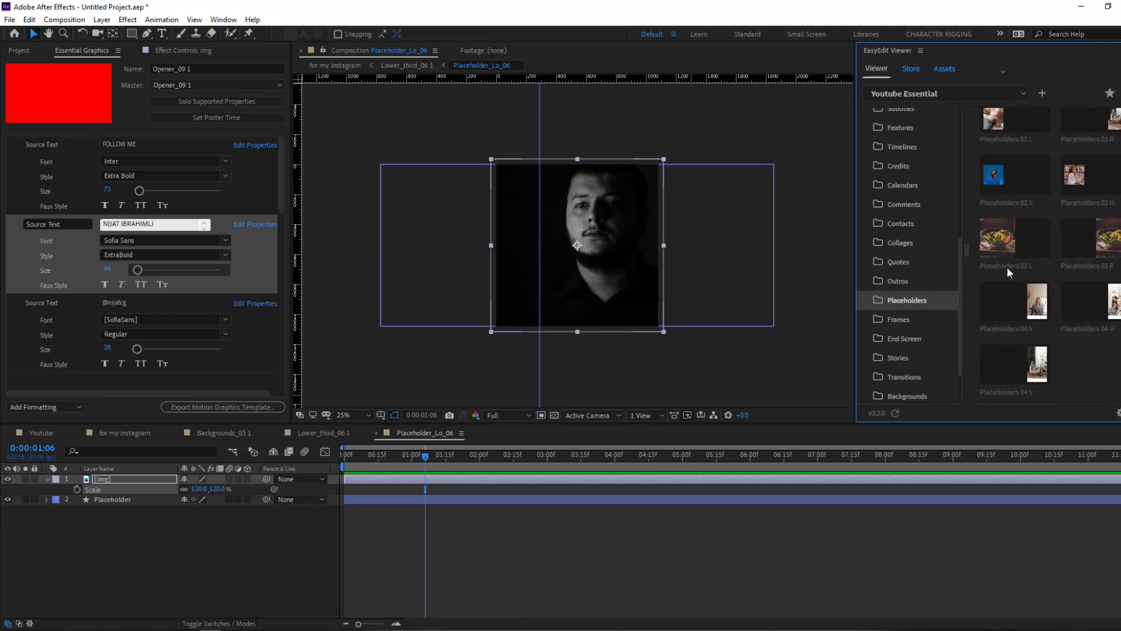
left_click(898, 283)
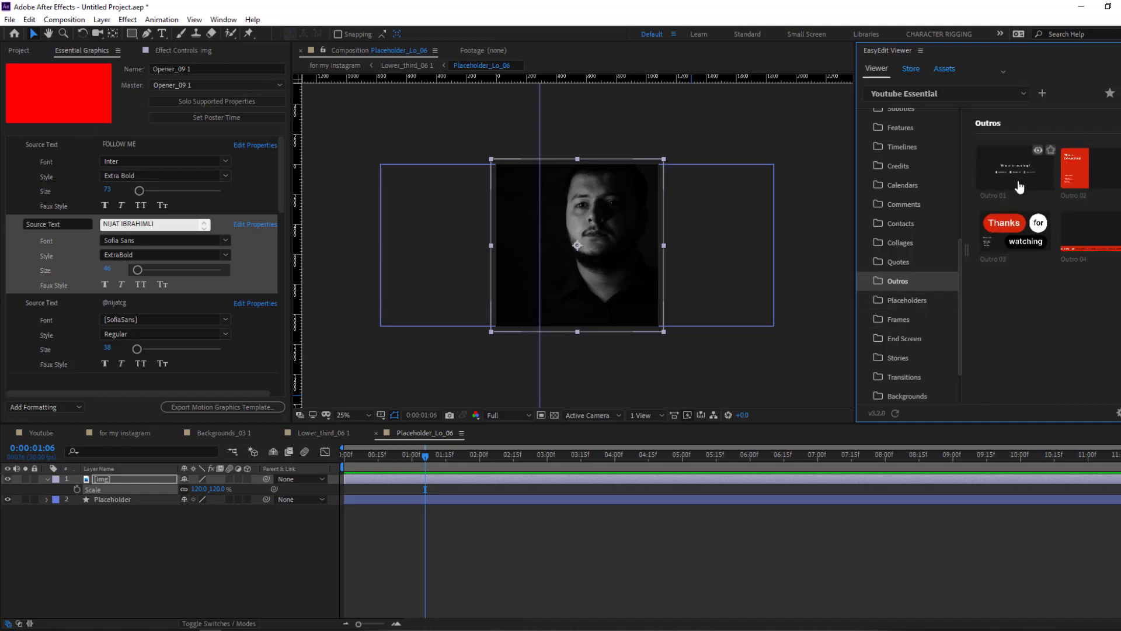
left_click(915, 266)
scroll(1038, 210, "down", 1)
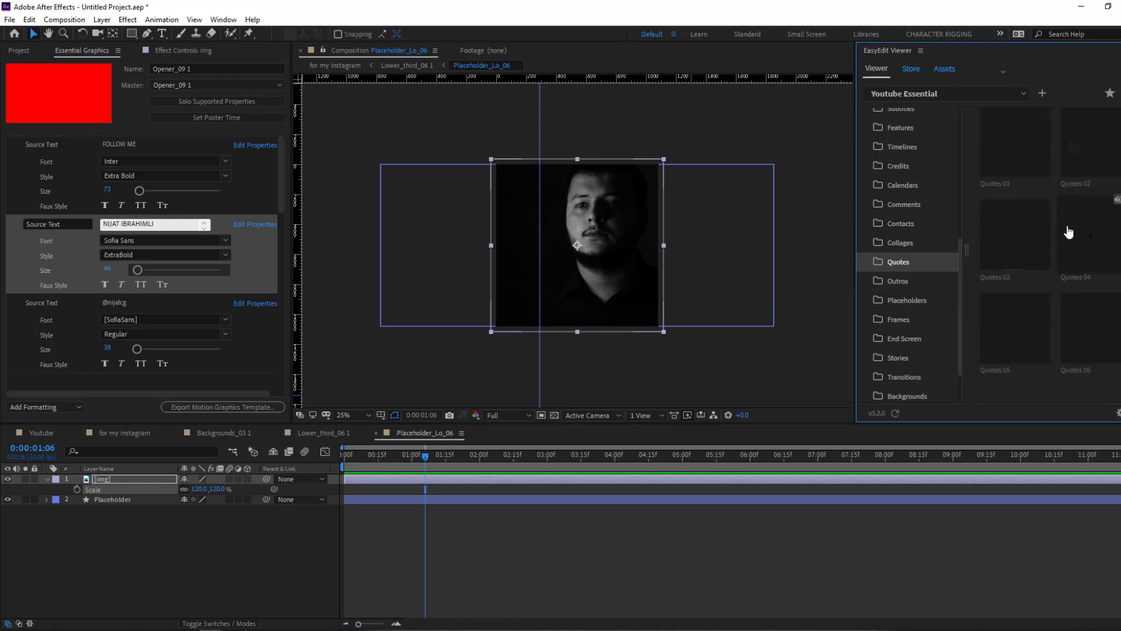
scroll(937, 385, "up", 3)
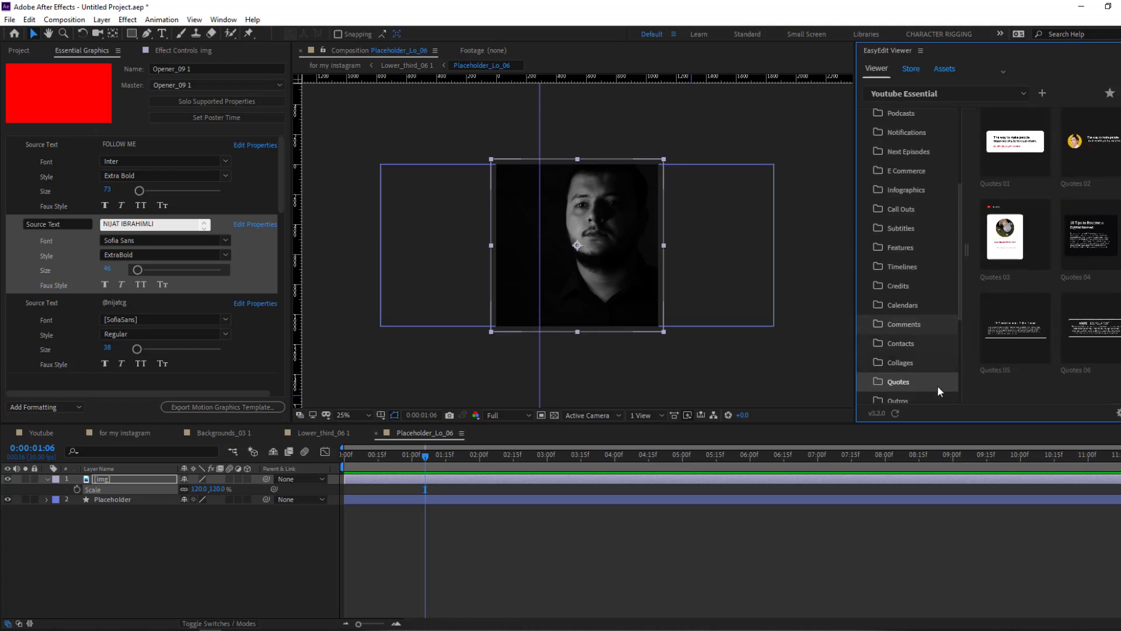